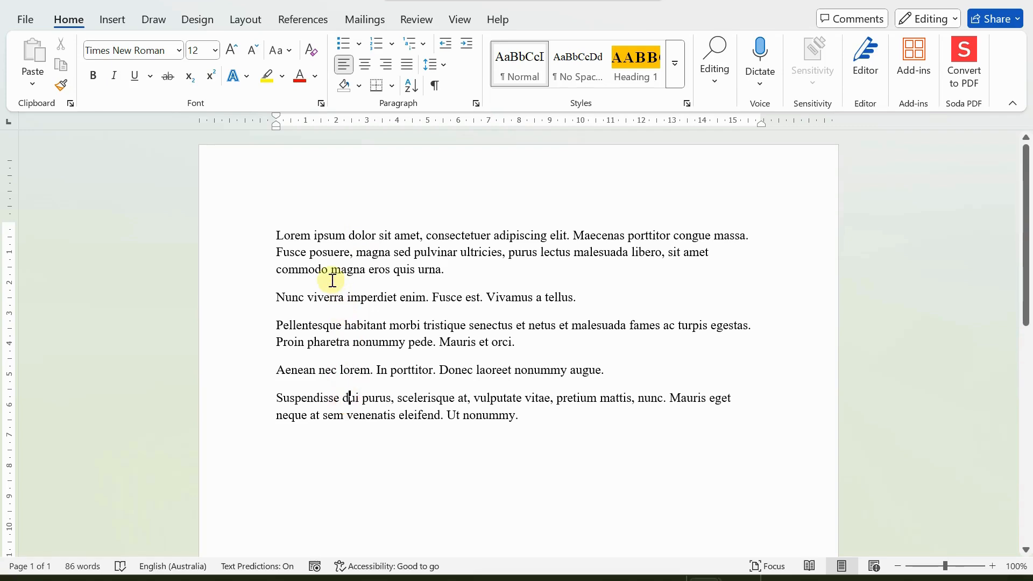
Generate 50 paragraphs of lorem ipsum placeholder text below the last paragraph with the formula =lorem(50)
key("XF86MonBrightnessUp")
left_click(463, 276)
left_click(544, 415)
key("Return")
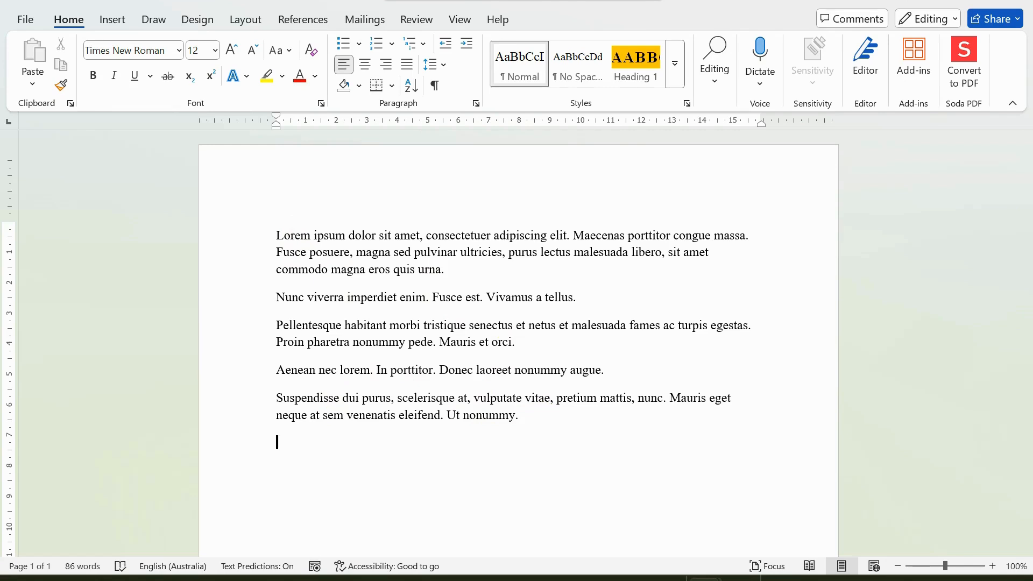
type("=r")
key("BackSpace")
type("lor")
key("BackSpace")
key("BackSpace")
key("BackSpace")
type("lorem(50)")
key("Return")
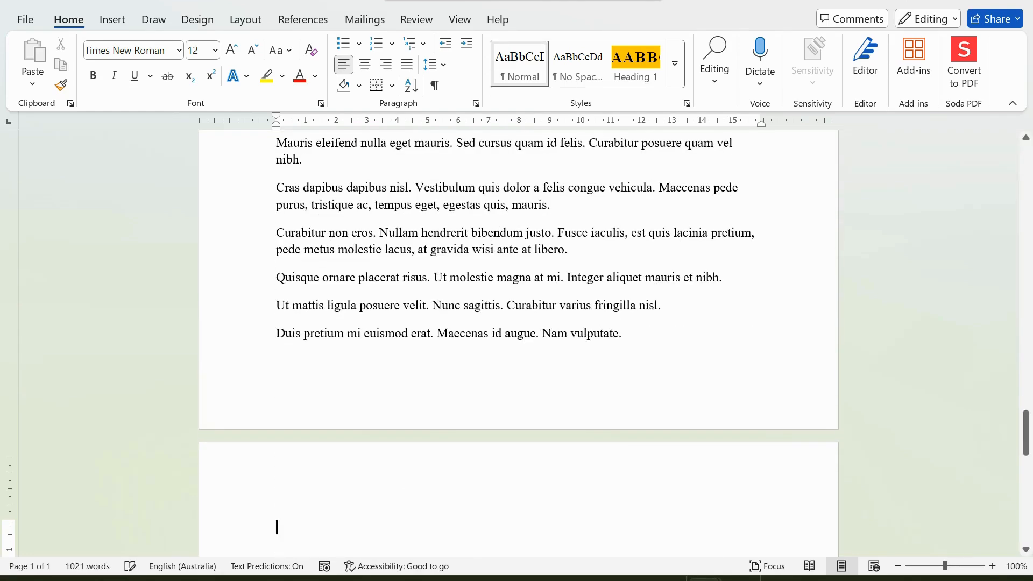
Look through the generated lorem ipsum paragraphs across the document's pages
scroll(562, 401, "up", 15)
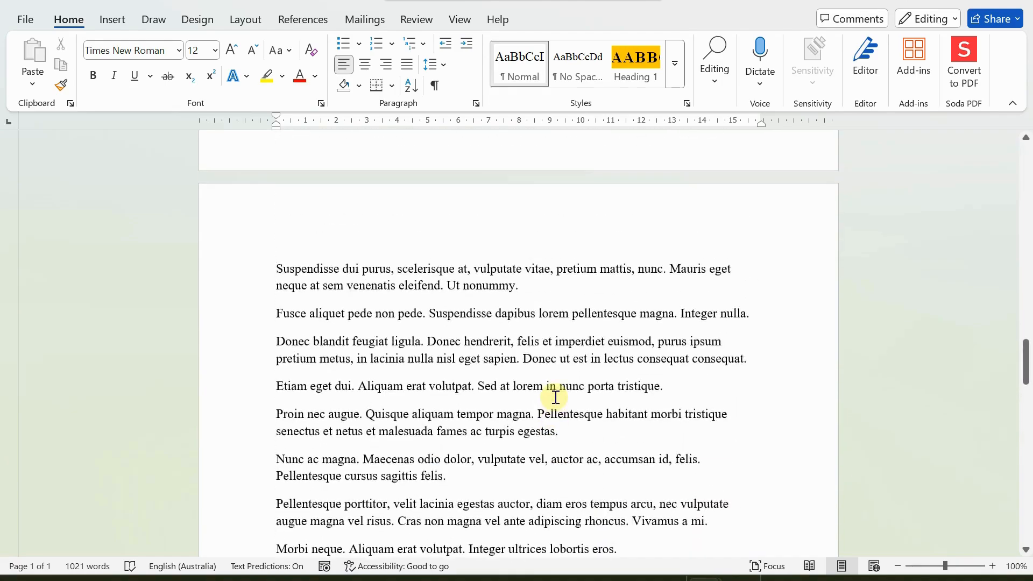
scroll(556, 398, "up", 4)
scroll(556, 399, "down", 11)
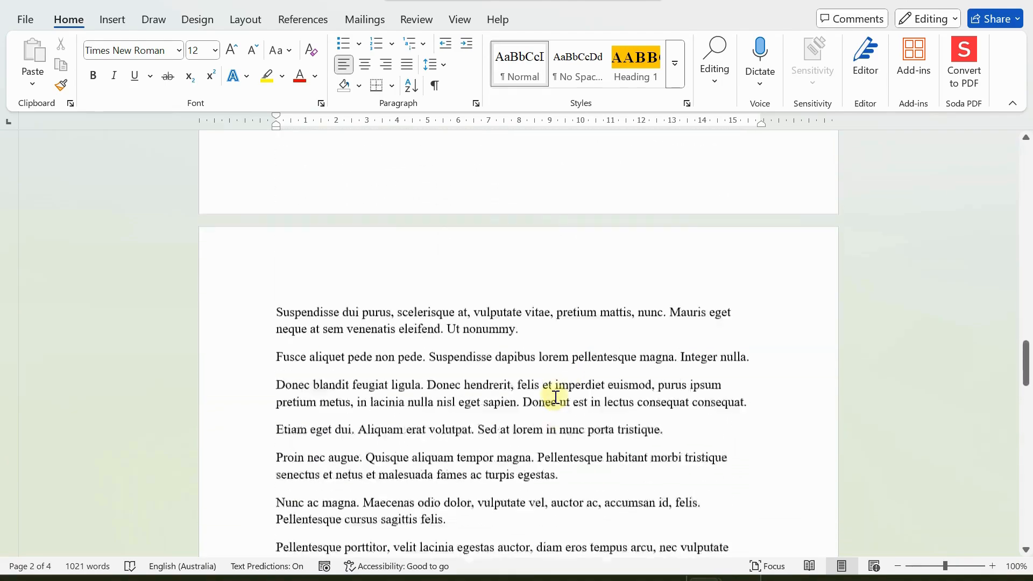
scroll(554, 400, "down", 15)
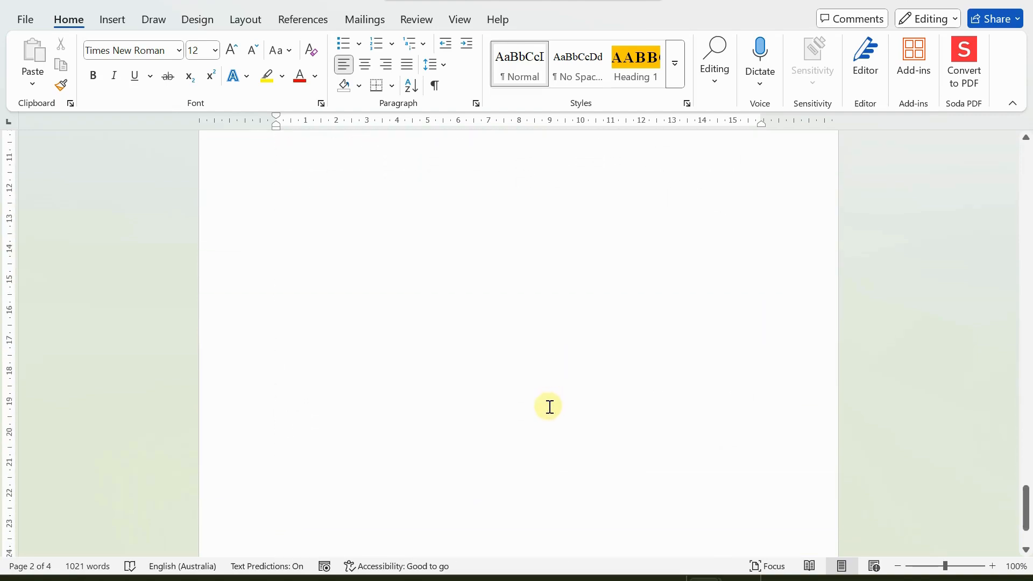
scroll(549, 407, "up", 10)
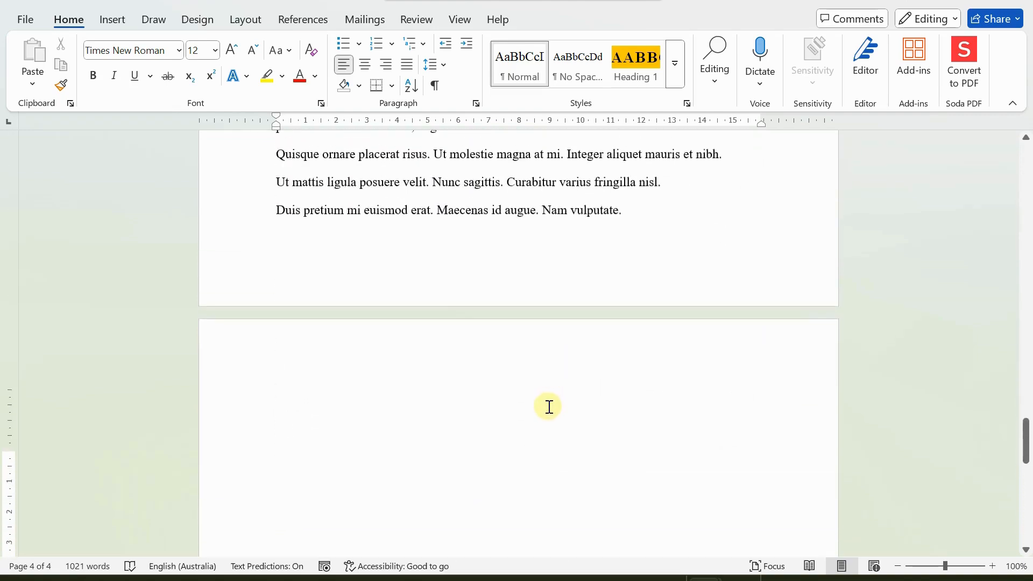
scroll(549, 406, "up", 10)
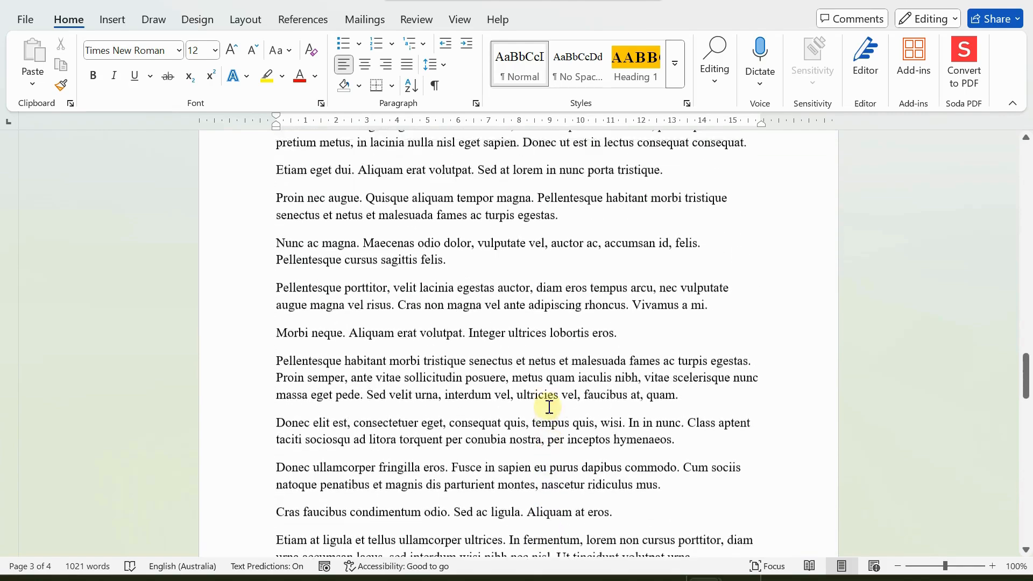
scroll(549, 407, "up", 10)
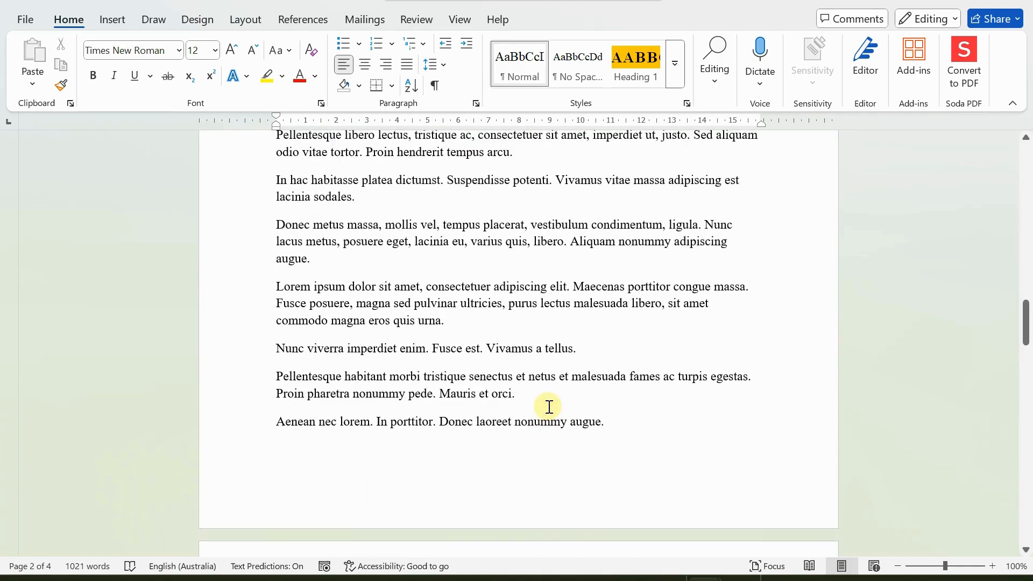
scroll(549, 406, "up", 10)
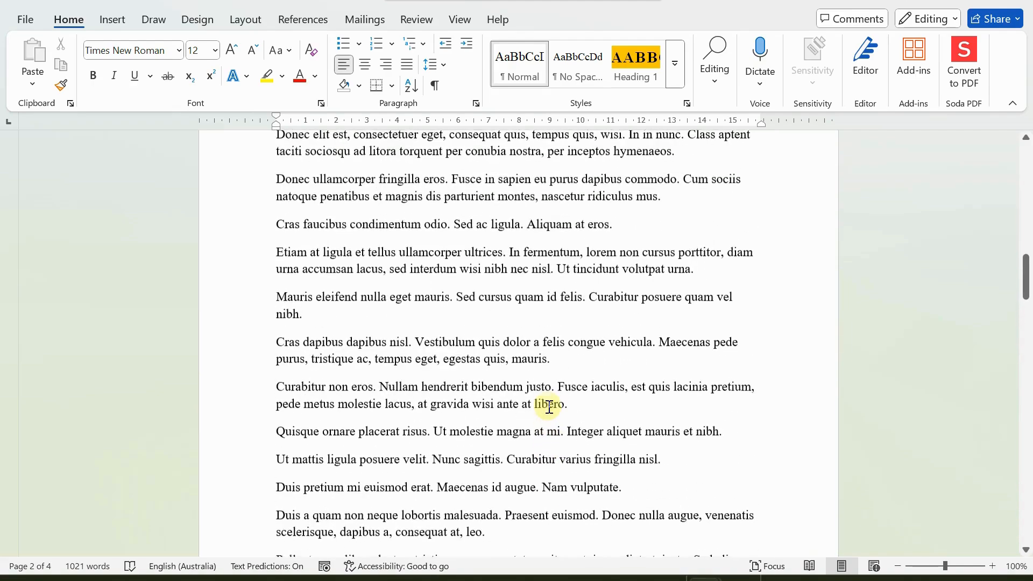
scroll(549, 407, "down", 15)
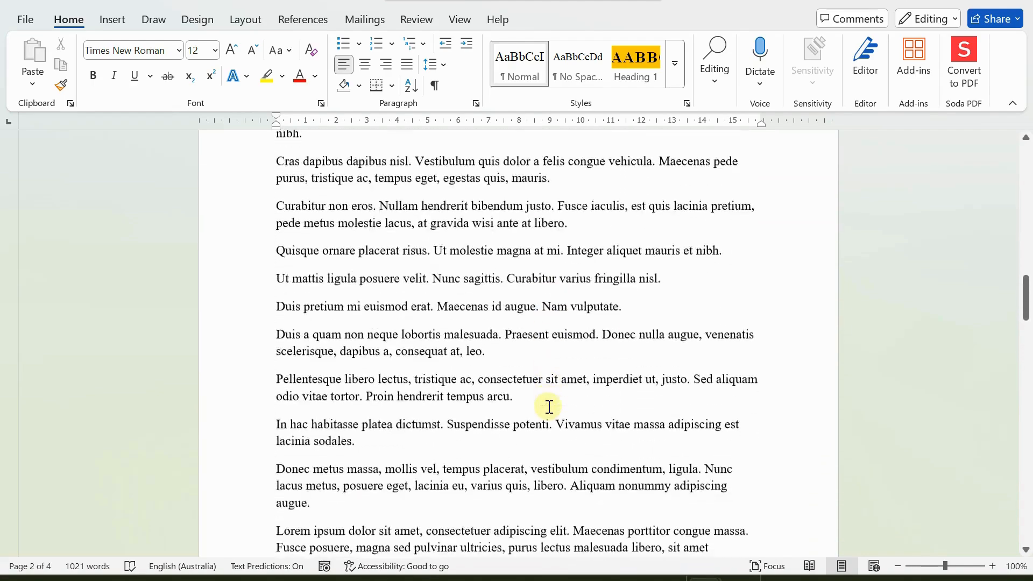
scroll(549, 407, "down", 10)
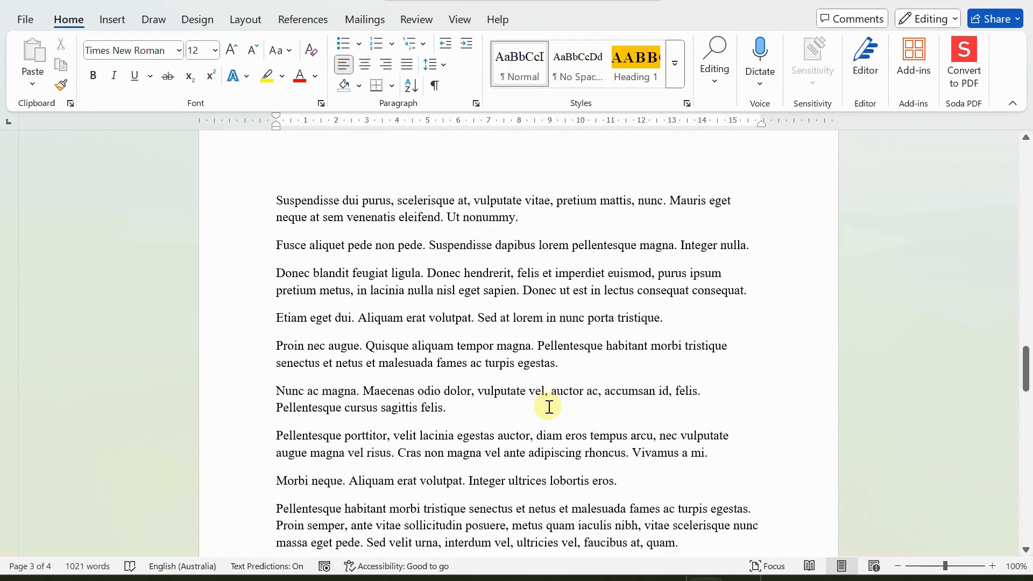
Generate 40 paragraphs of random sample text on the empty last page with the formula =rand(40)
scroll(549, 407, "down", 15)
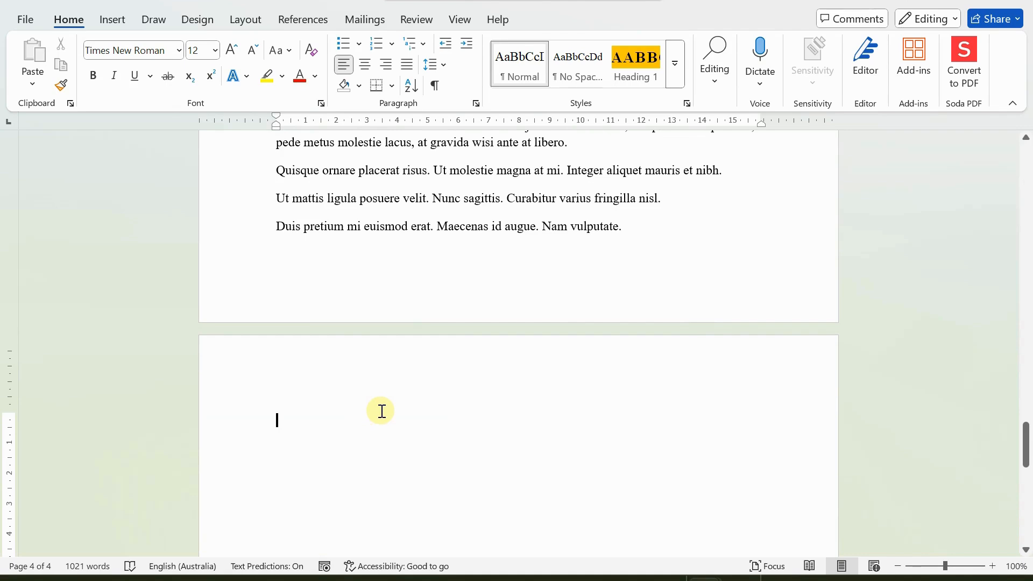
type("=")
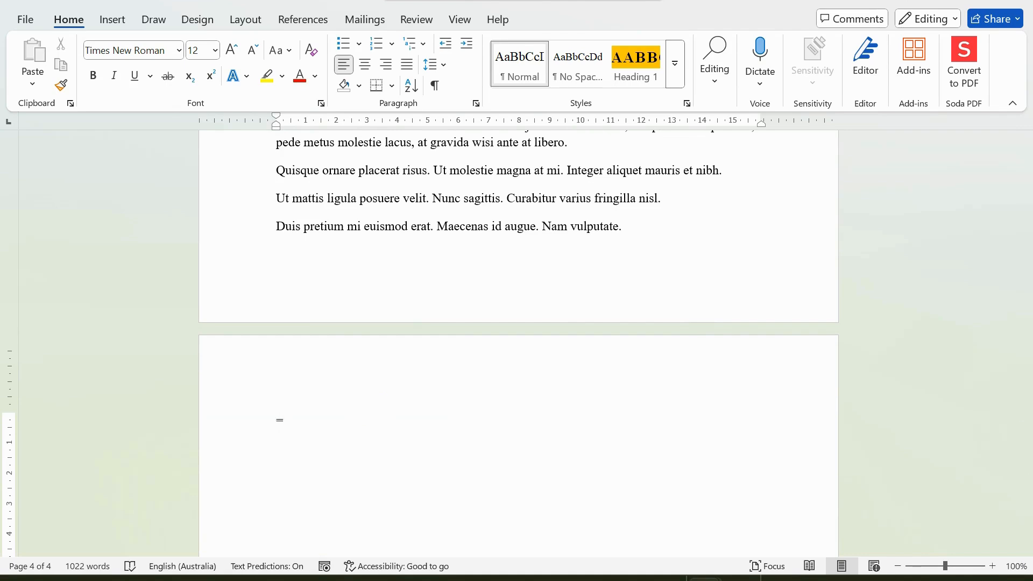
type("rand(40)")
key("Return")
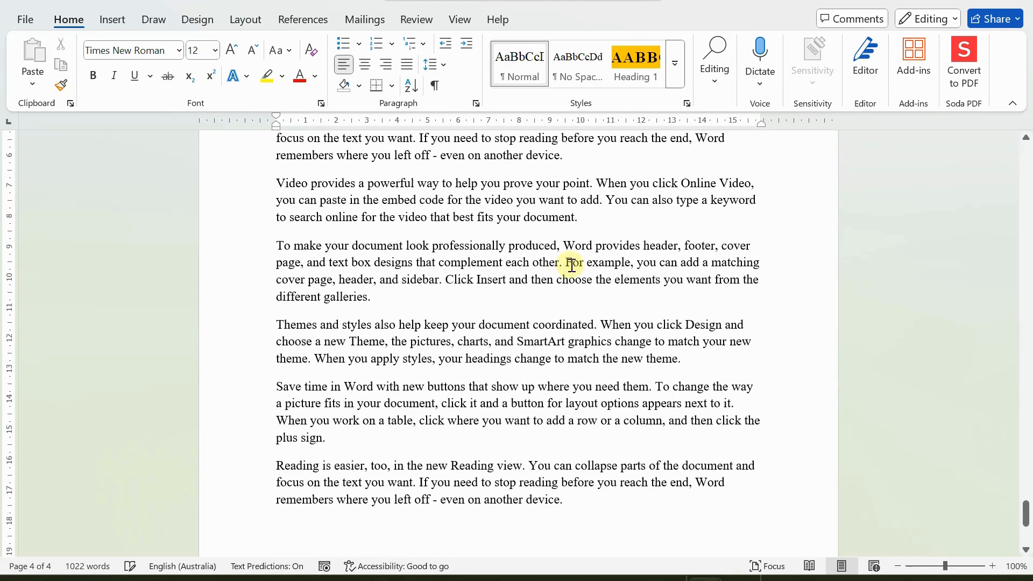
Review the newly generated English sample paragraphs on the document's last pages
scroll(453, 318, "up", 10)
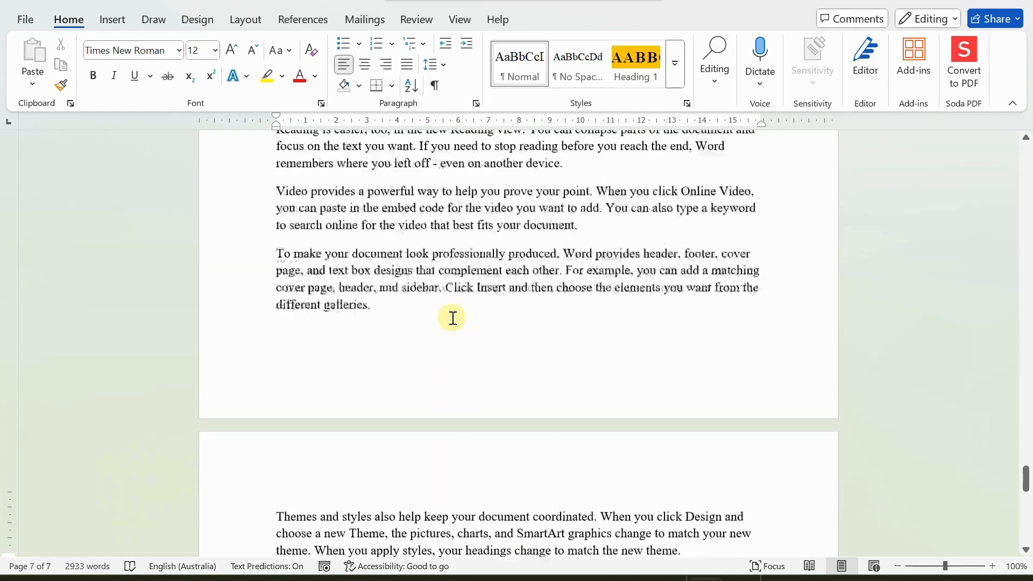
scroll(453, 318, "up", 8)
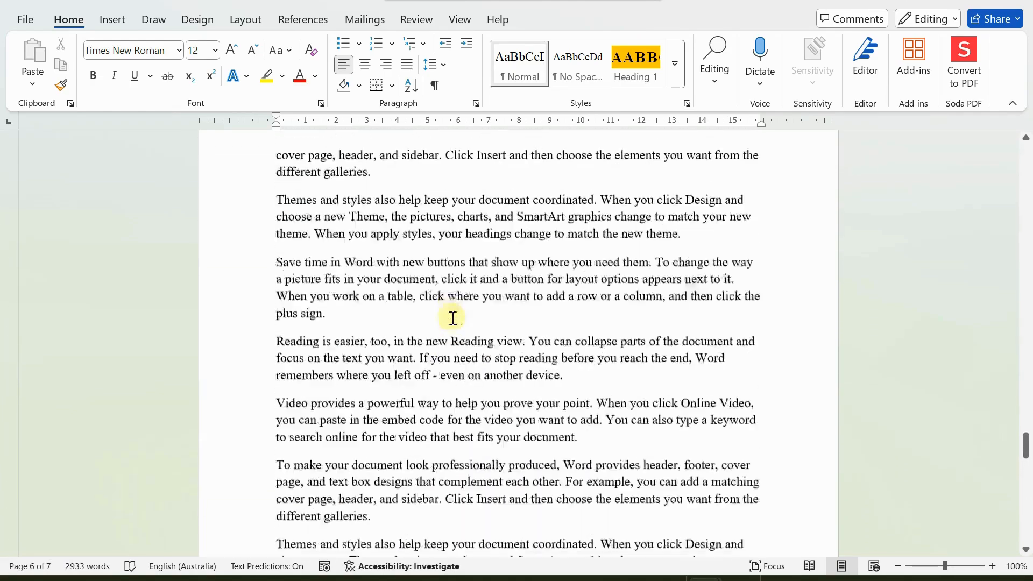
scroll(453, 318, "up", 2)
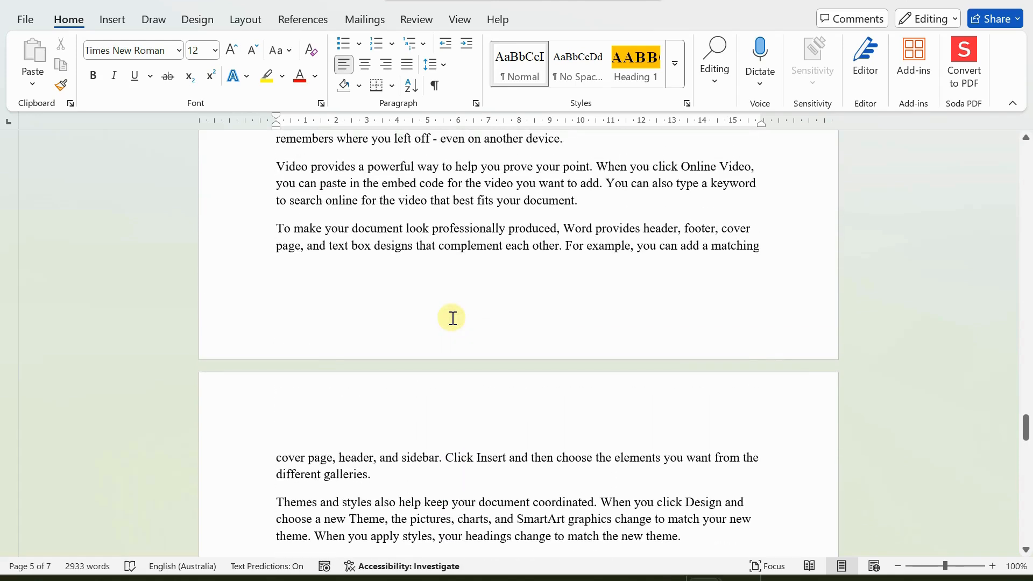
scroll(453, 318, "down", 3)
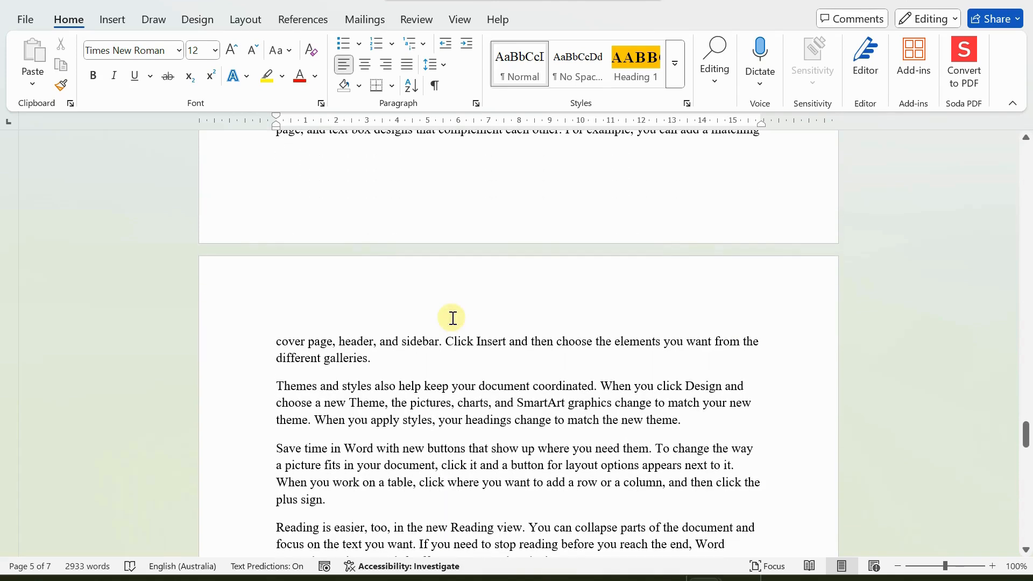
scroll(453, 318, "down", 8)
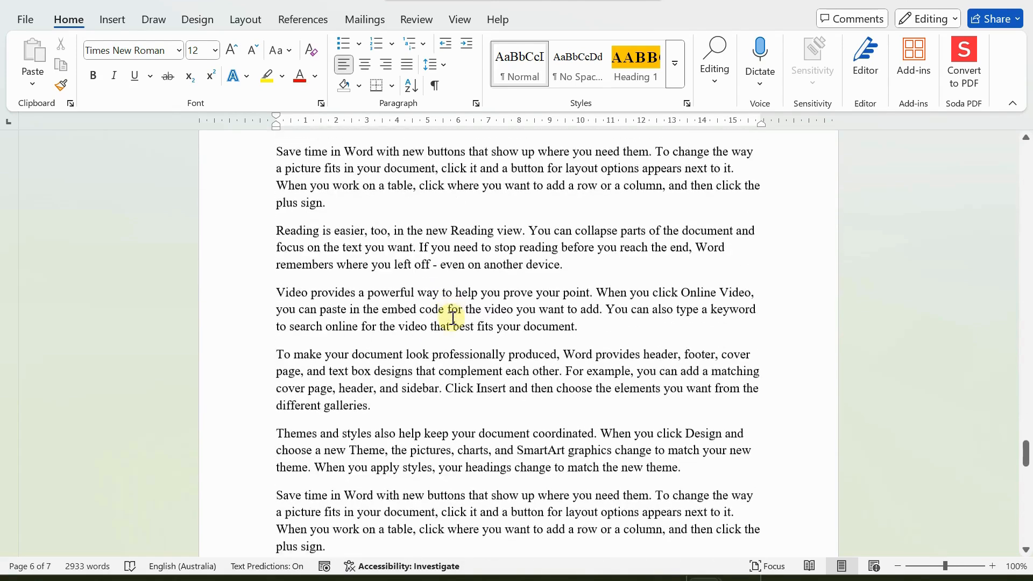
scroll(453, 318, "down", 8)
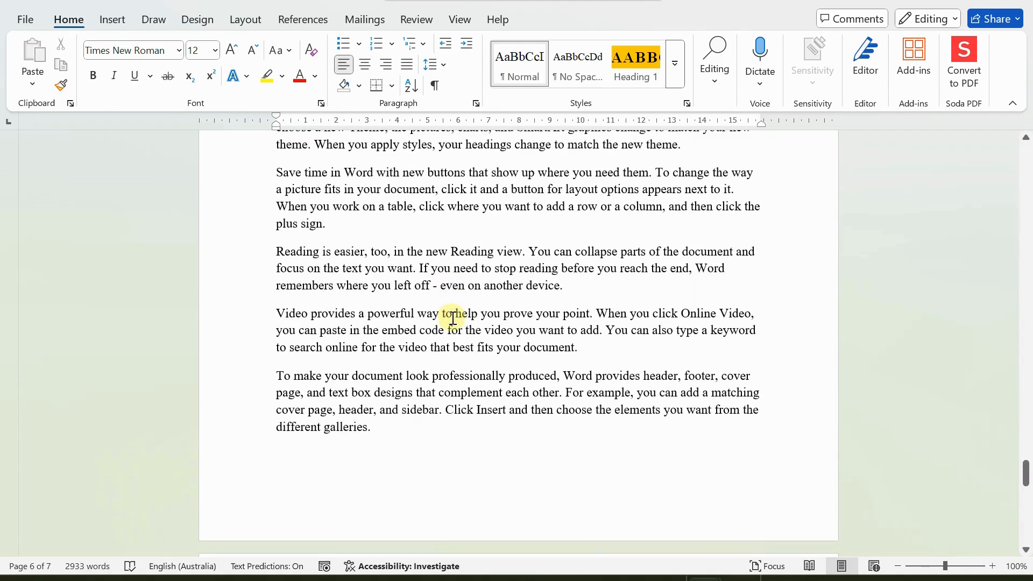
scroll(453, 318, "up", 7)
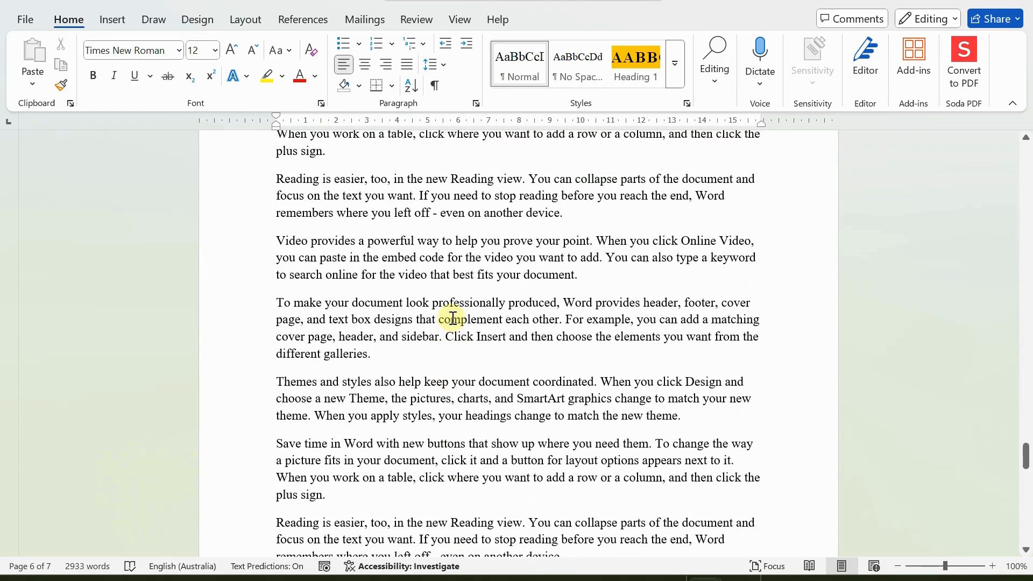
scroll(453, 318, "up", 10)
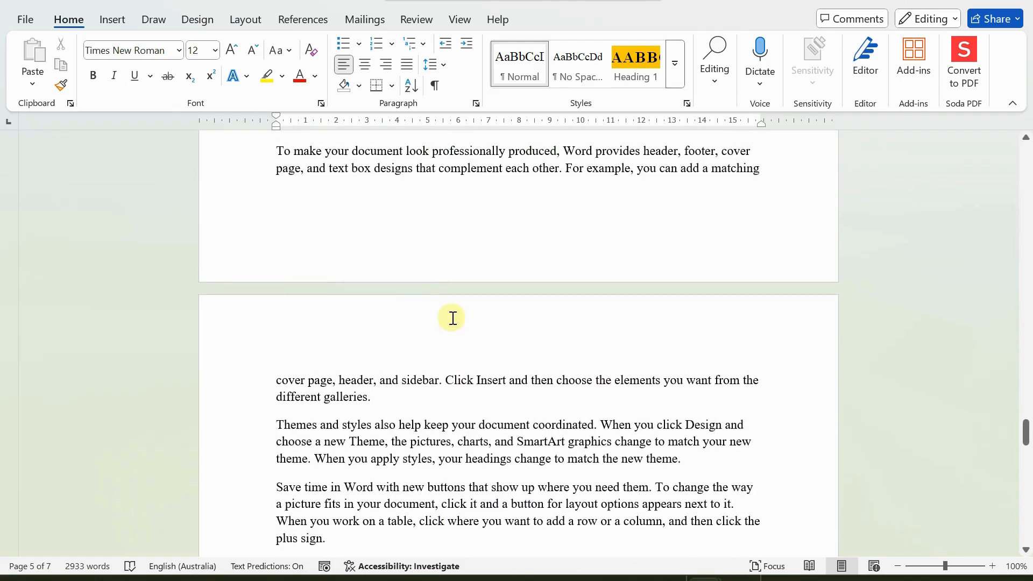
scroll(453, 318, "up", 3)
scroll(454, 318, "down", 15)
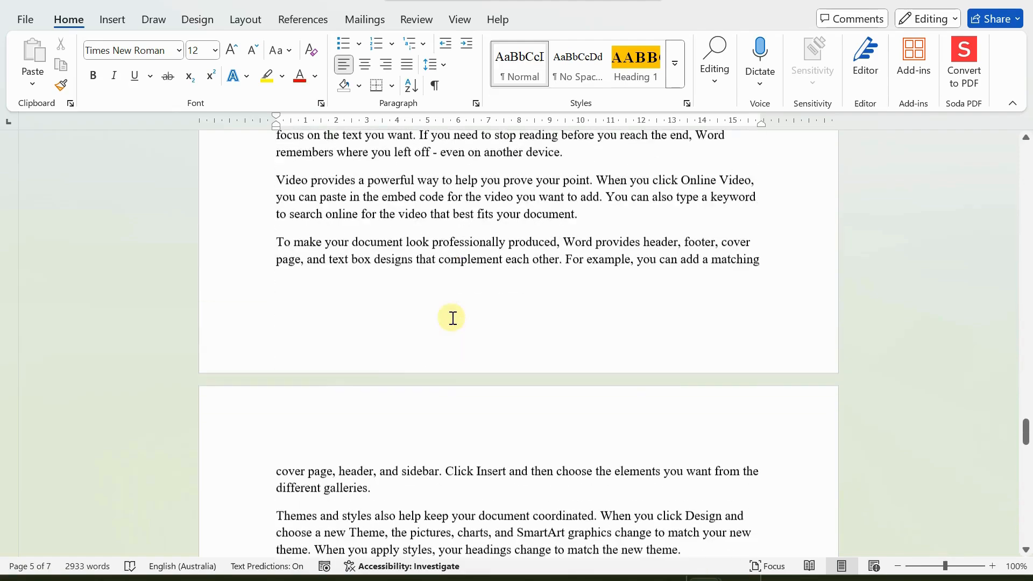
scroll(453, 318, "down", 16)
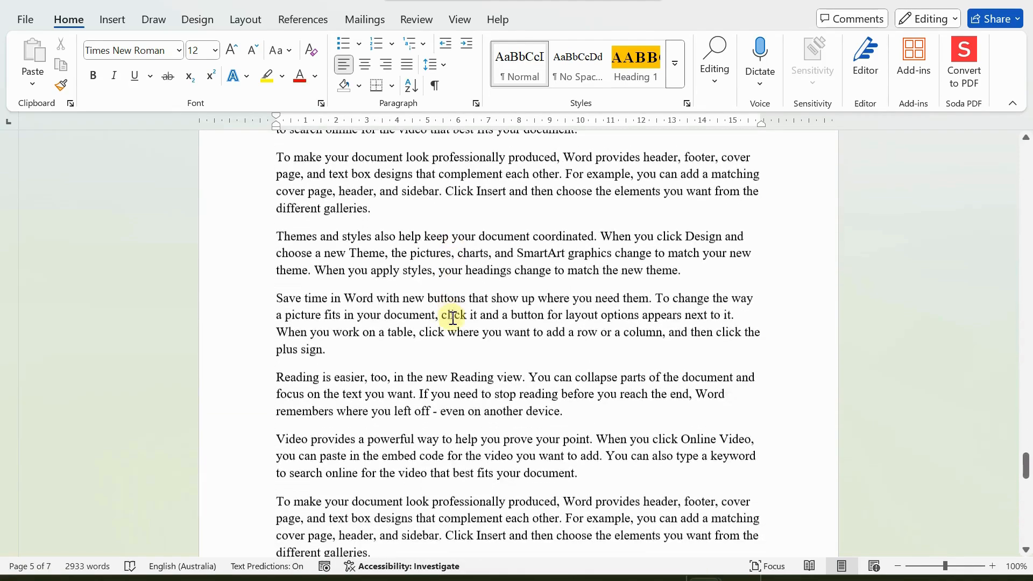
scroll(451, 318, "down", 15)
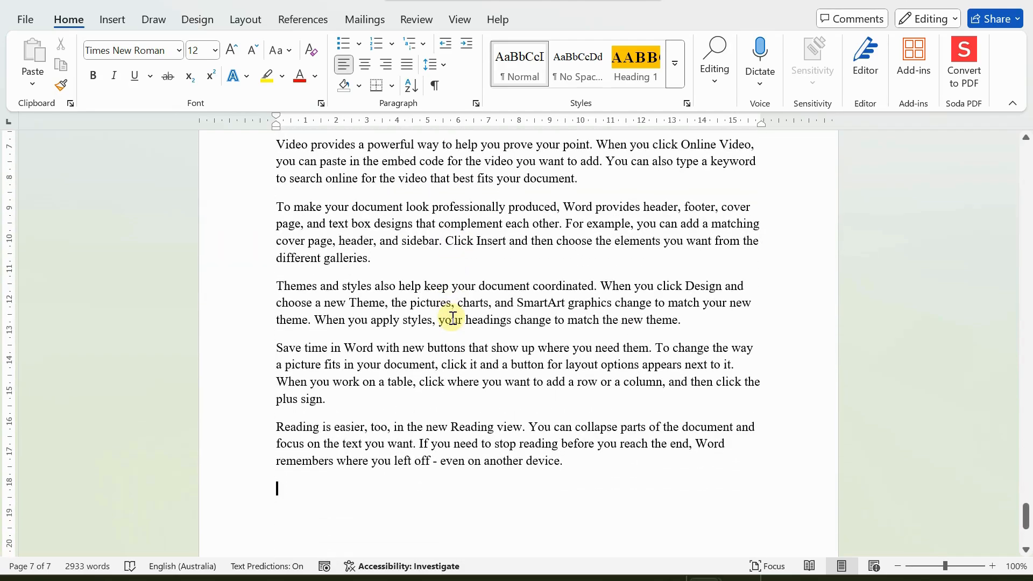
scroll(453, 318, "up", 6)
scroll(453, 318, "up", 3)
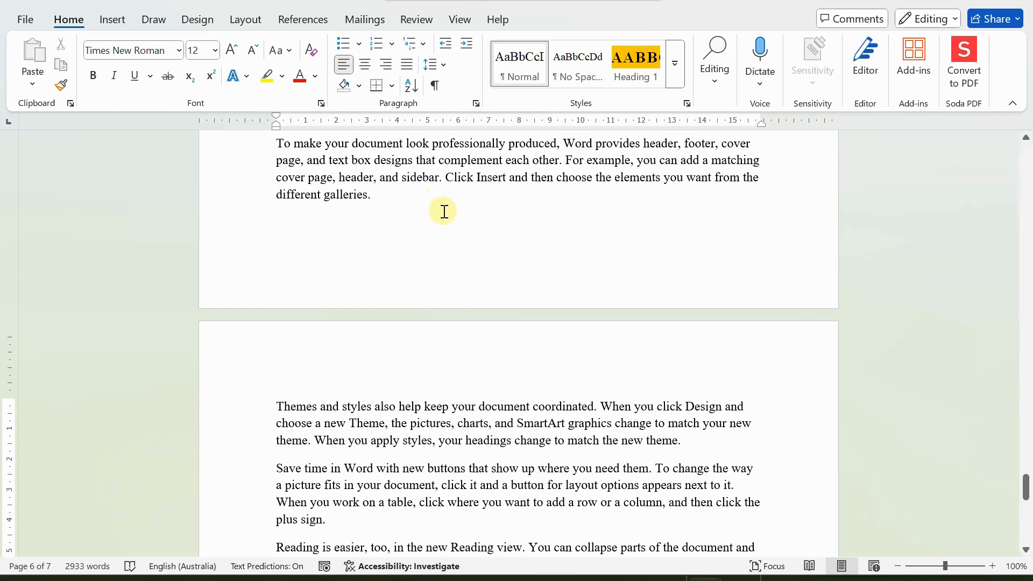
scroll(444, 211, "up", 5)
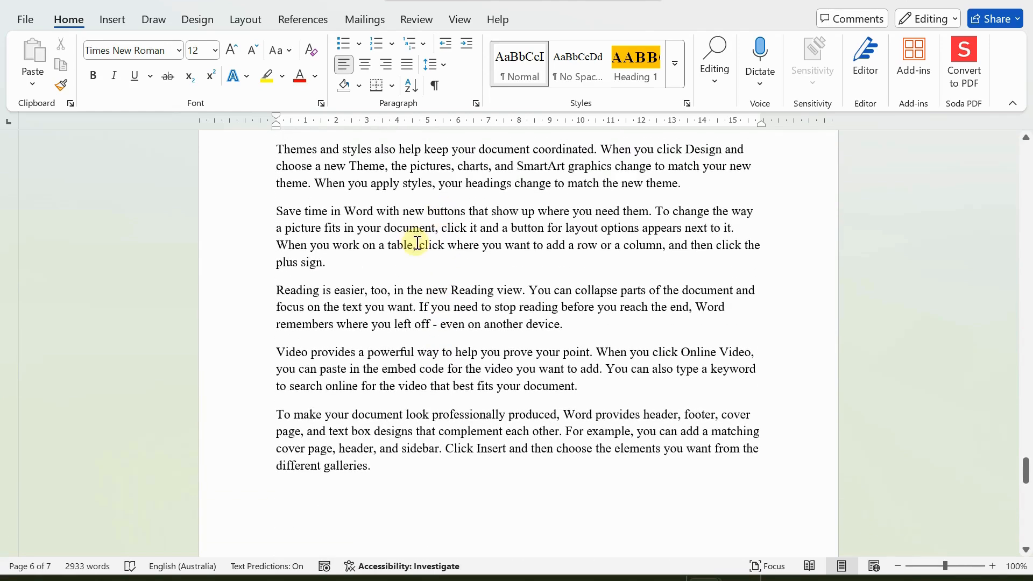
scroll(417, 243, "up", 2)
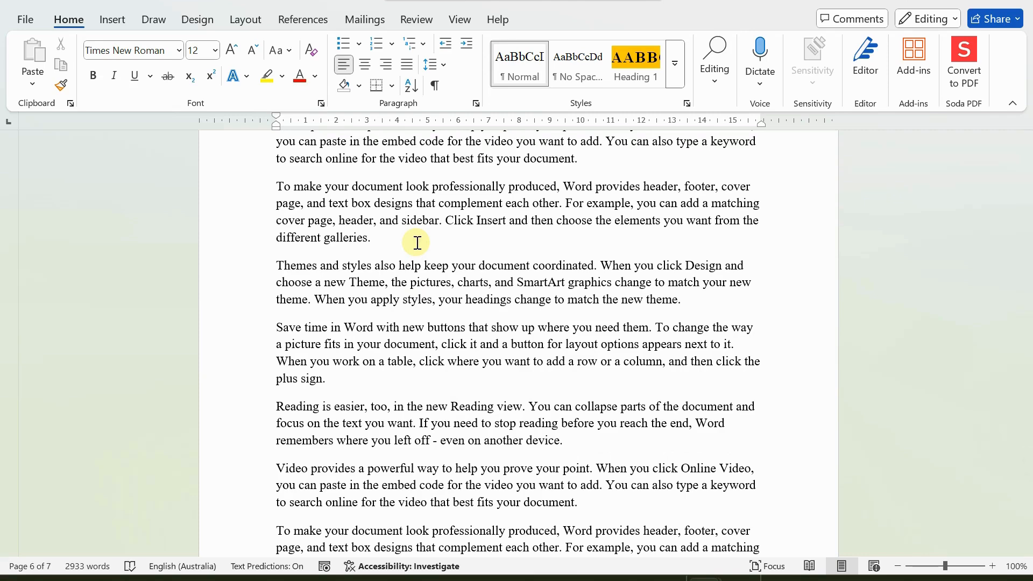
scroll(418, 243, "up", 5)
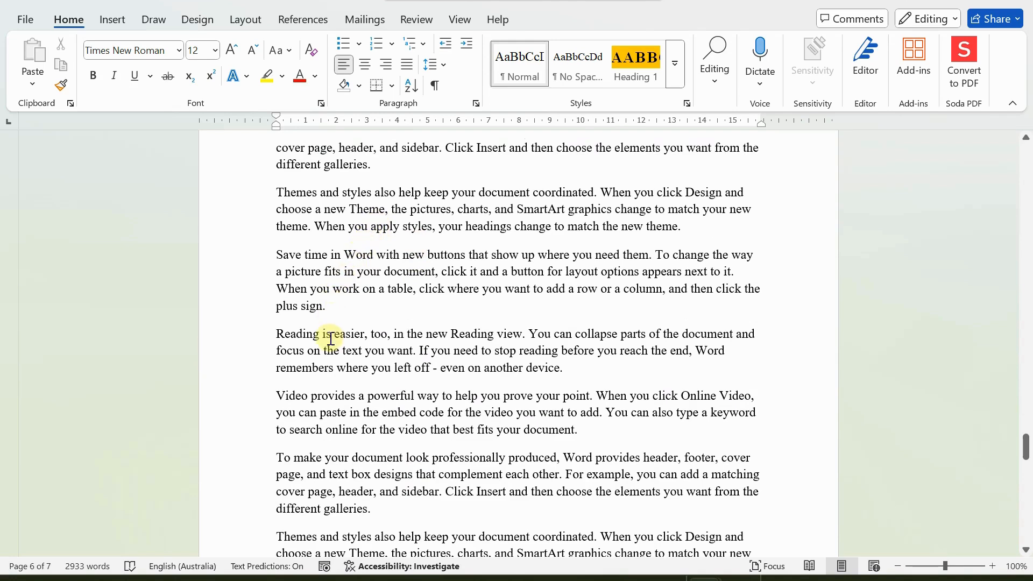
scroll(380, 269, "up", 2)
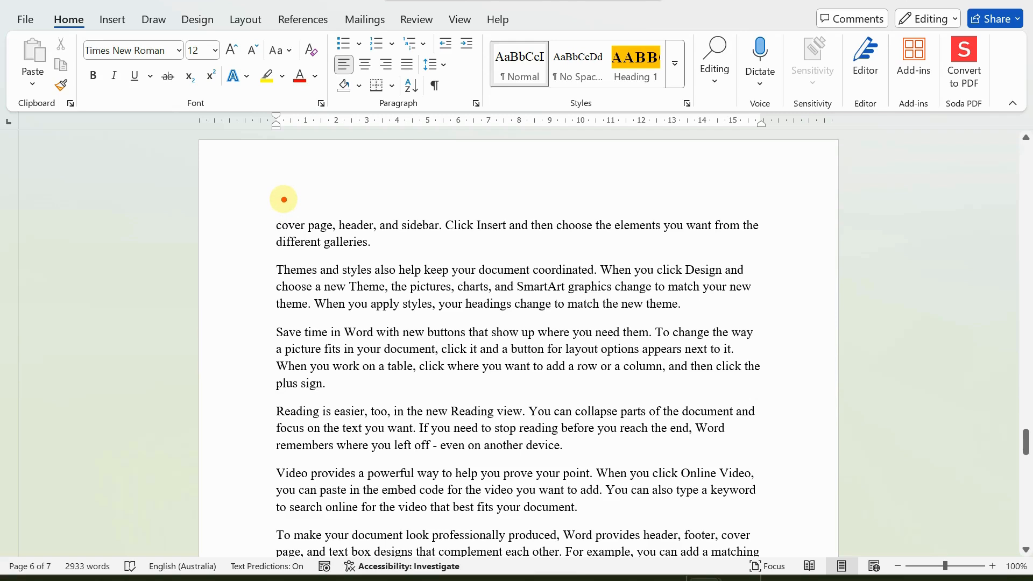
type("t")
type("c")
key("BackSpace")
type("C")
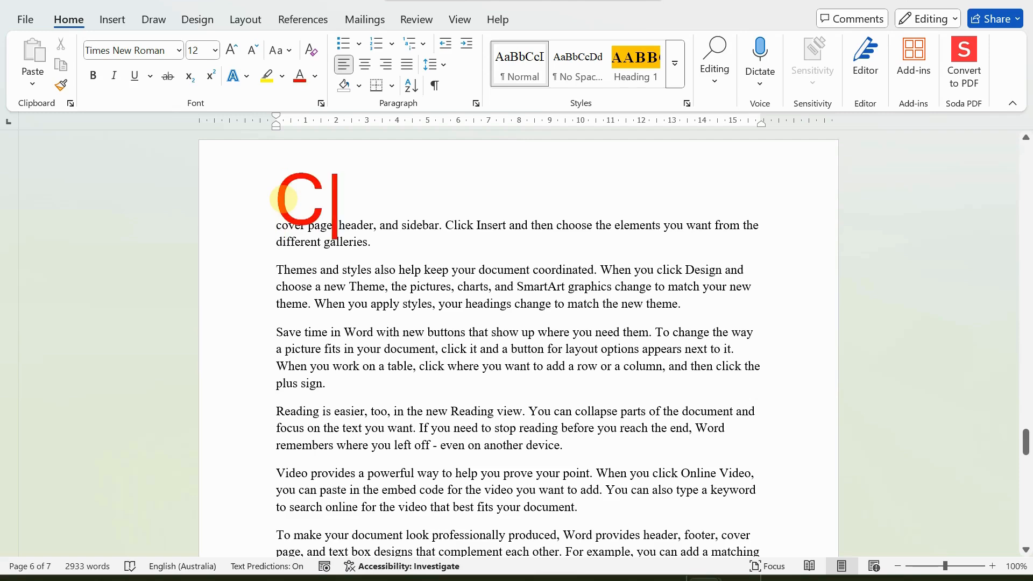
type("TRL ")
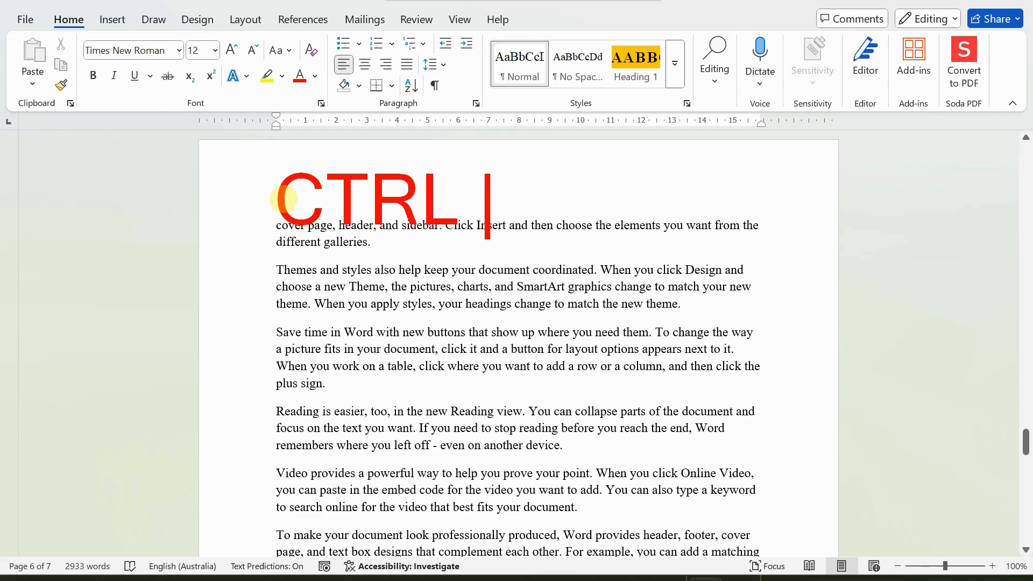
type("+")
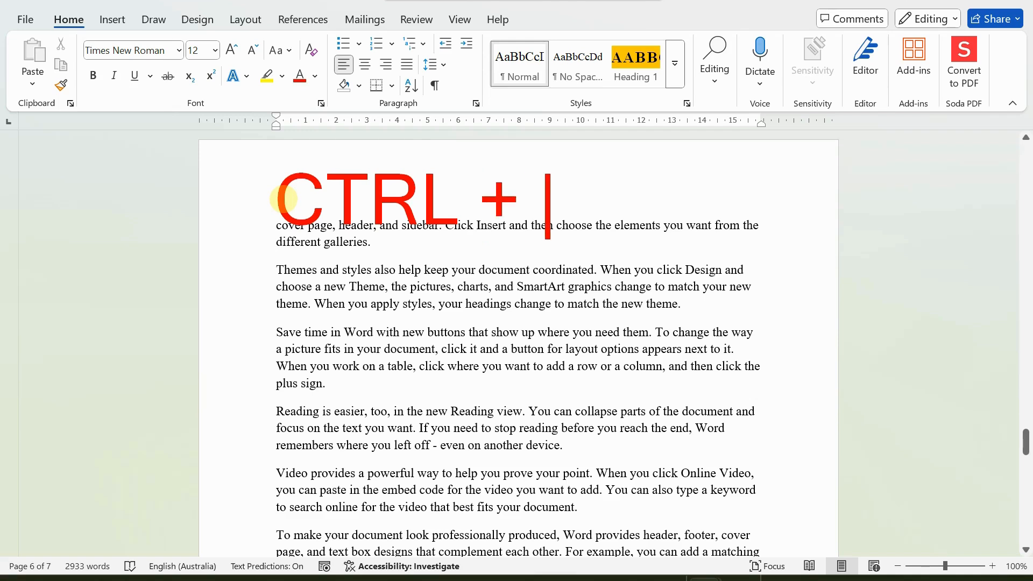
type(" a")
key("BackSpace")
type("A")
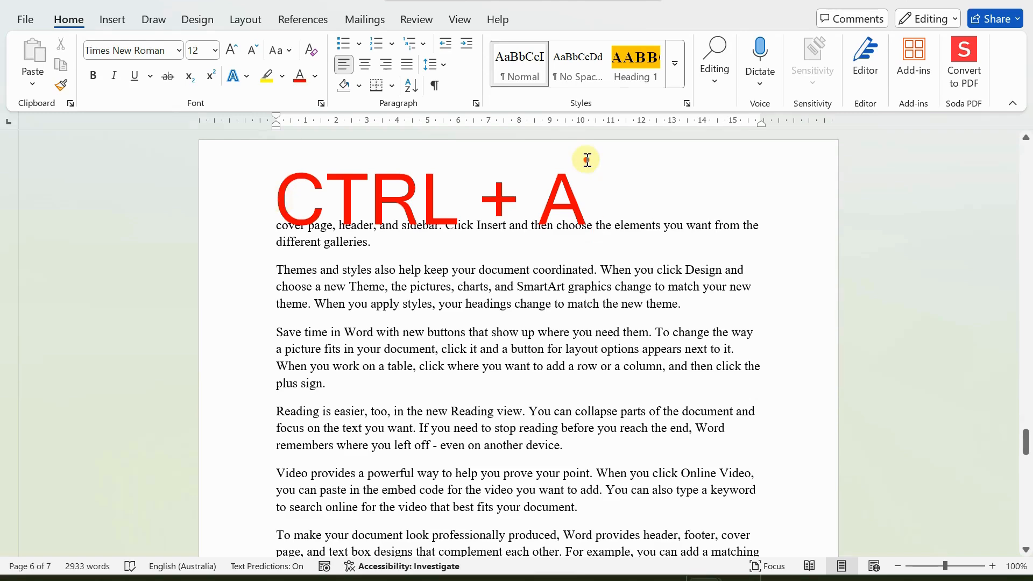
scroll(347, 277, "up", 2)
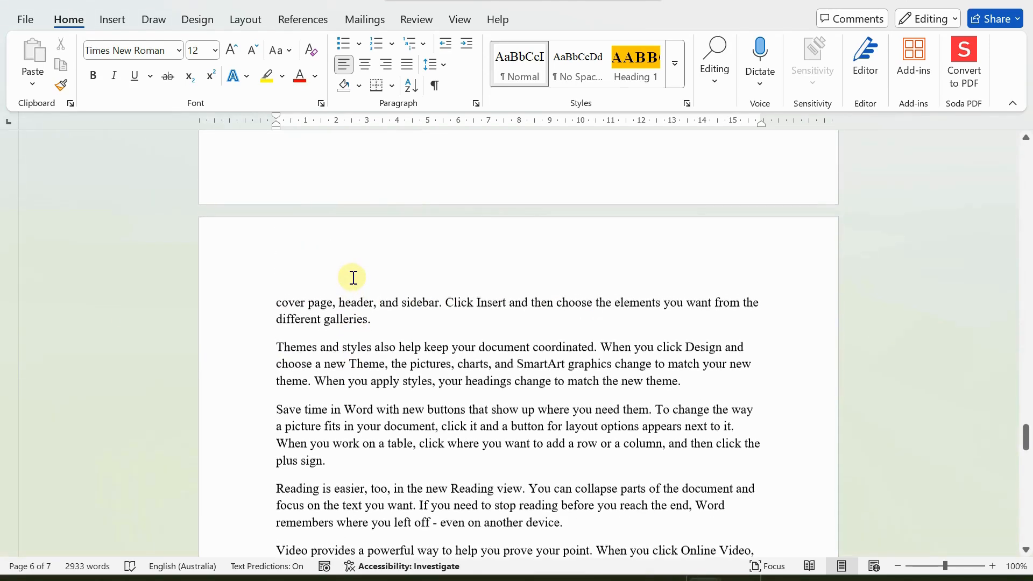
Select all the text in the document and apply the Baguet Script font
scroll(347, 277, "down", 3)
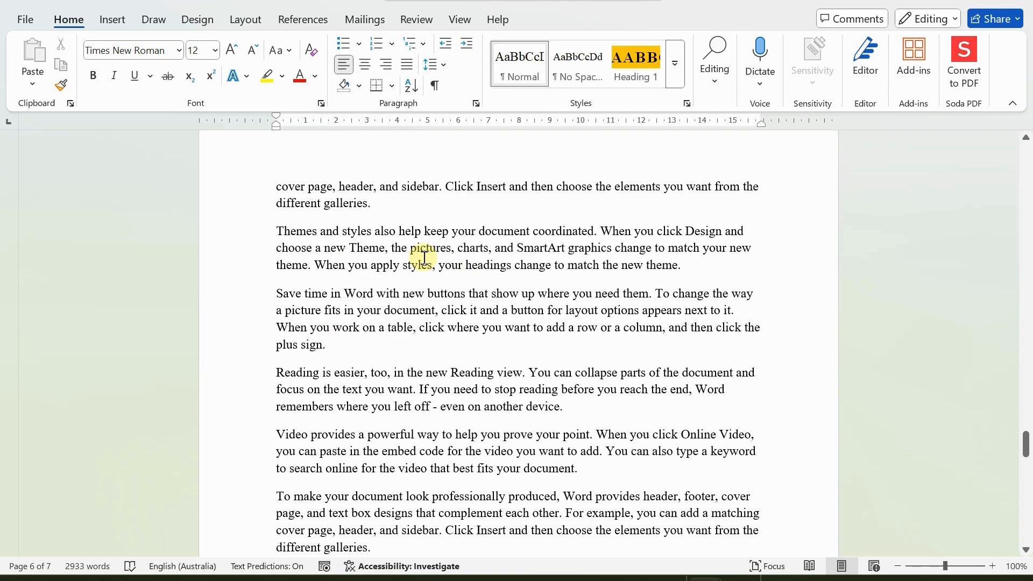
key("ctrl+a")
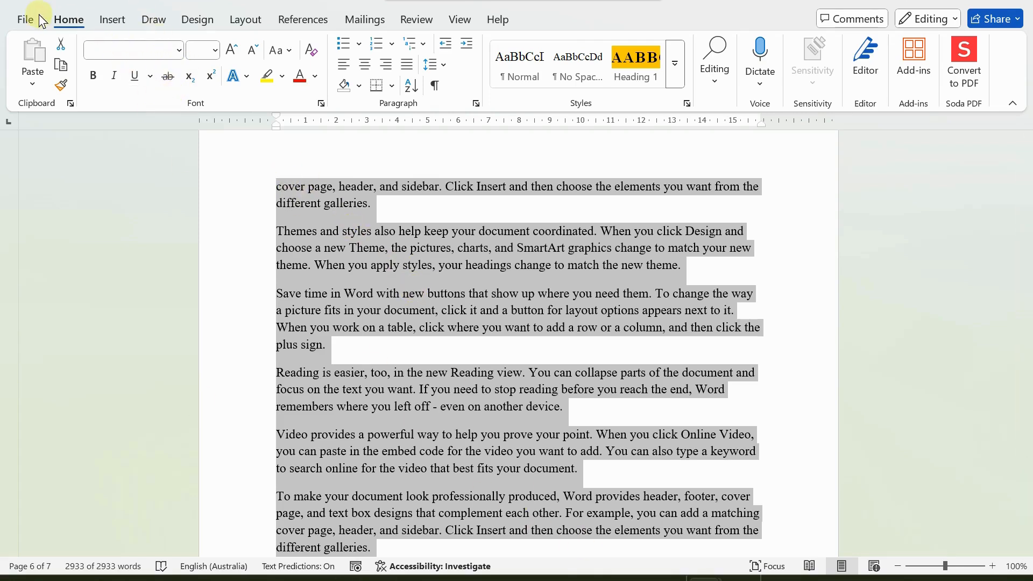
left_click(179, 54)
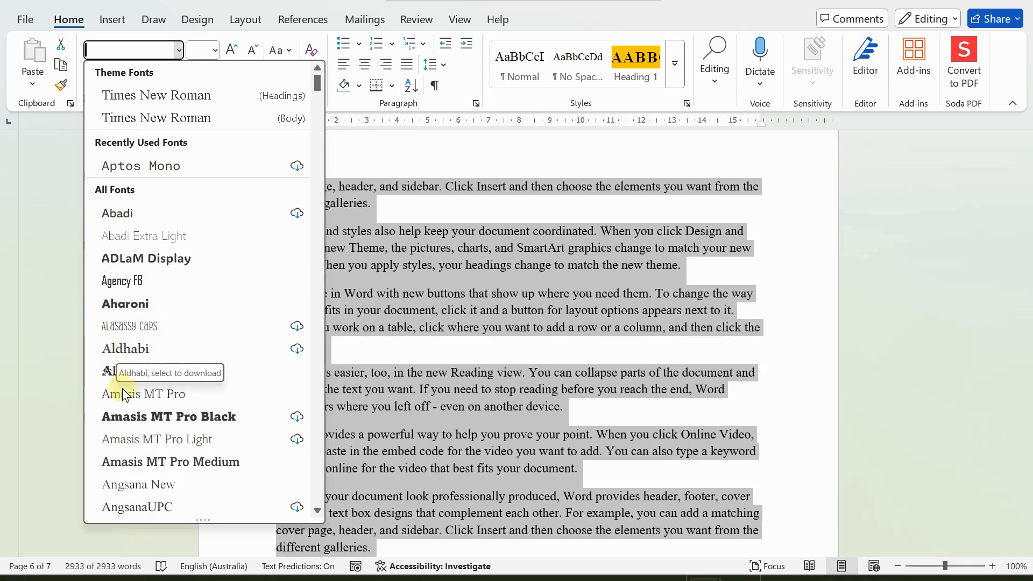
scroll(132, 380, "down", 3)
scroll(132, 345, "down", 5)
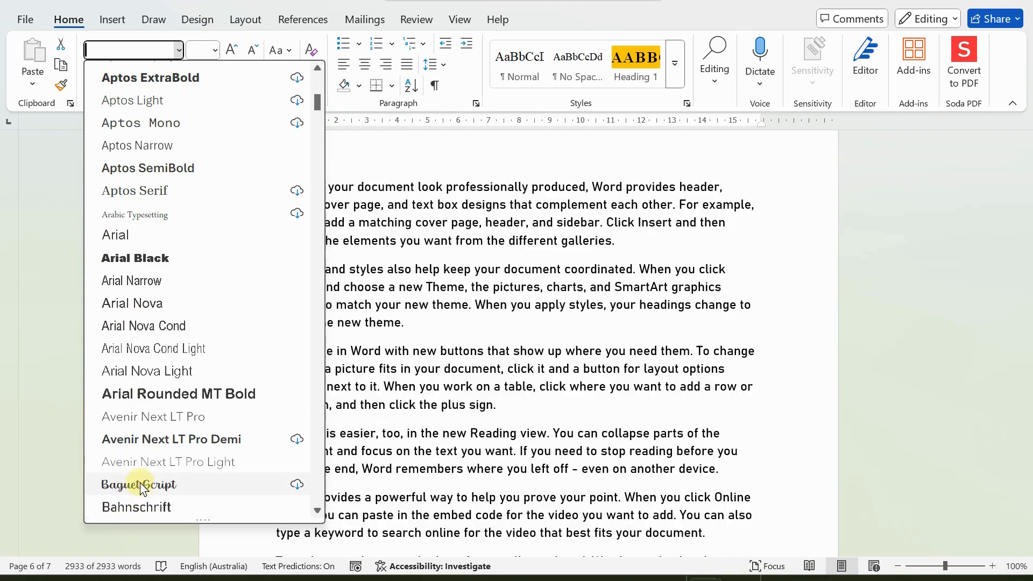
left_click(143, 485)
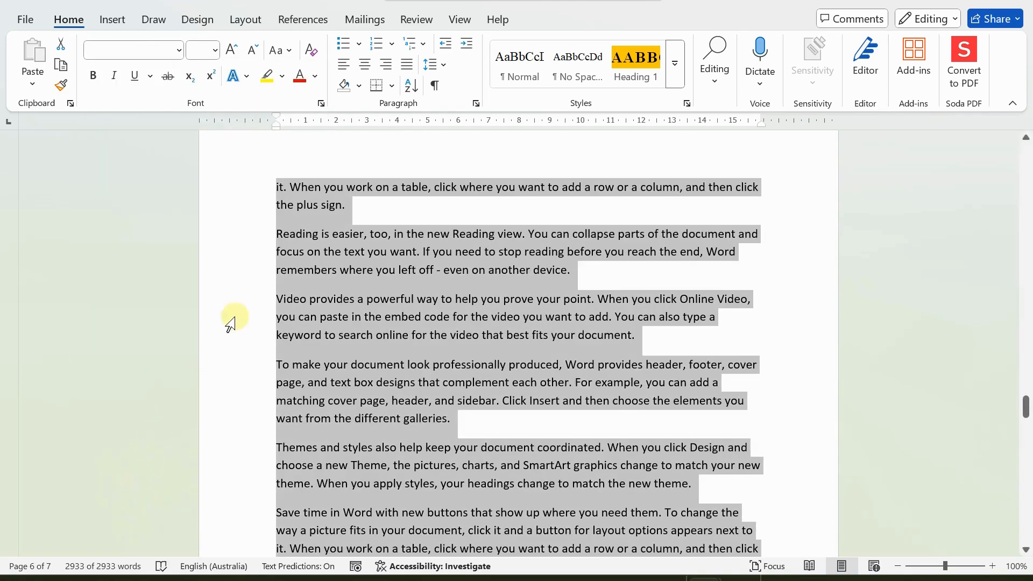
Set the selected text's font to Agency FB and its size to 14
left_click(179, 50)
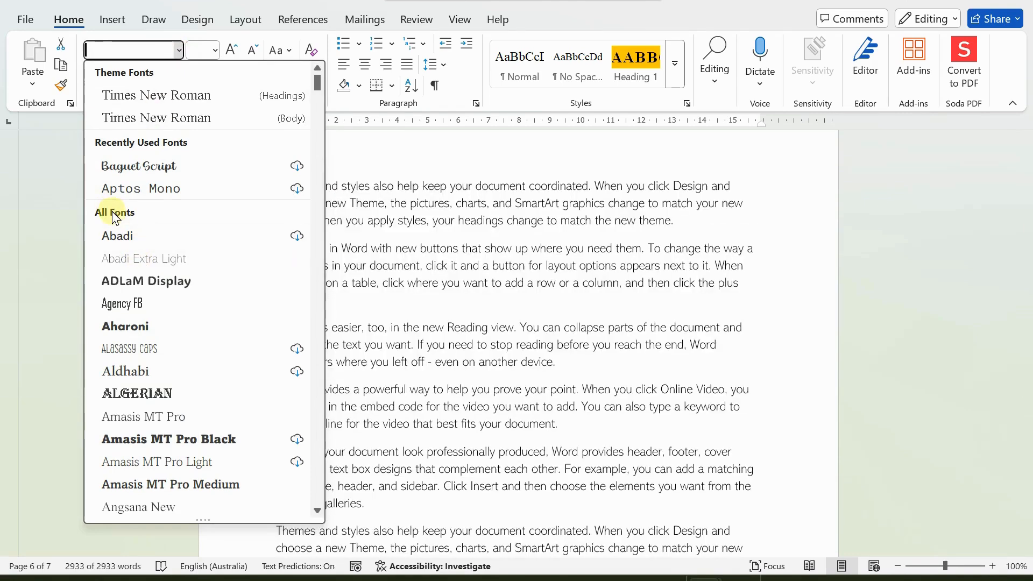
left_click(124, 303)
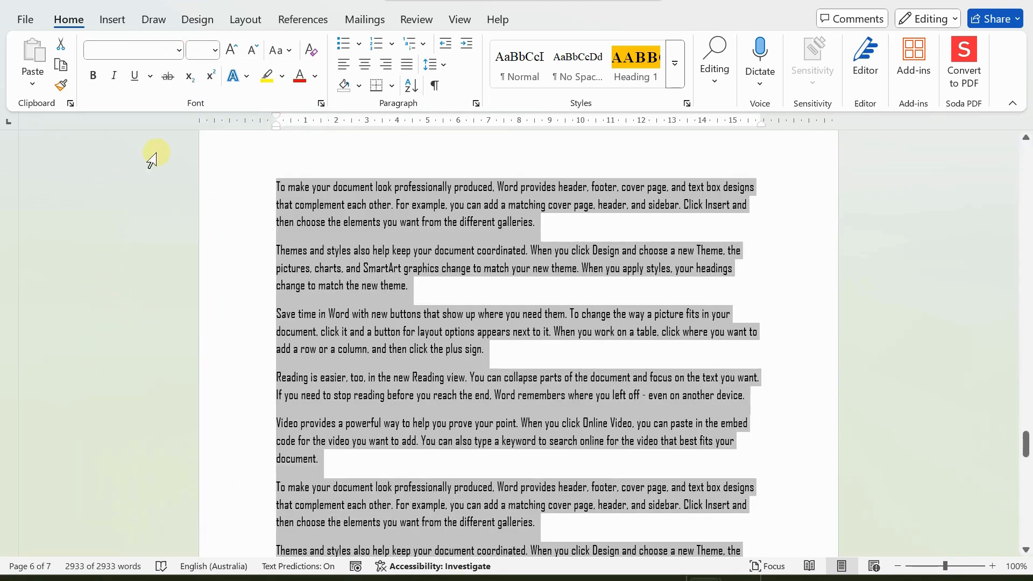
left_click(216, 49)
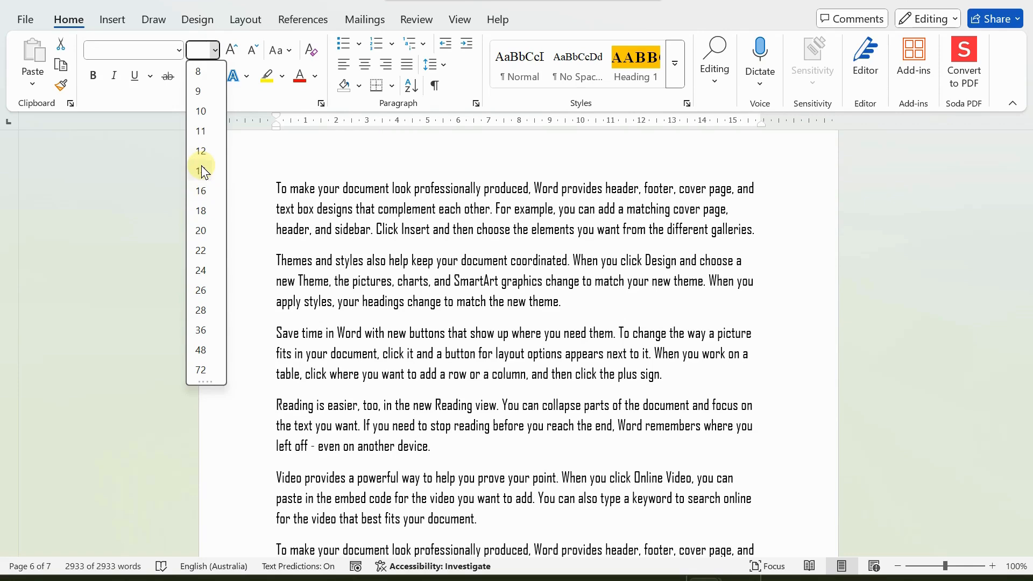
left_click(202, 171)
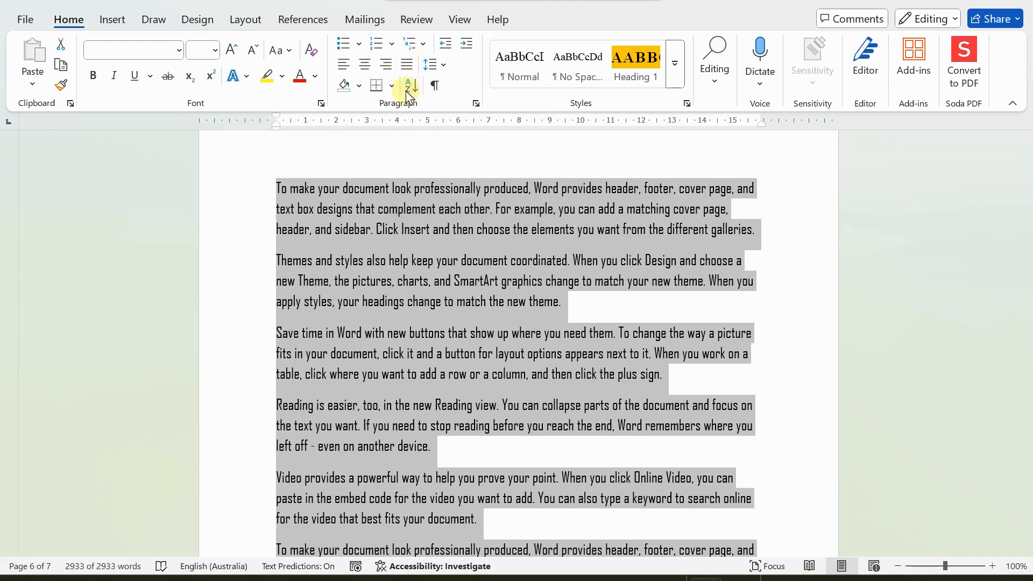
Justify all the selected paragraphs, check them on the pages and clear the selection
left_click(407, 65)
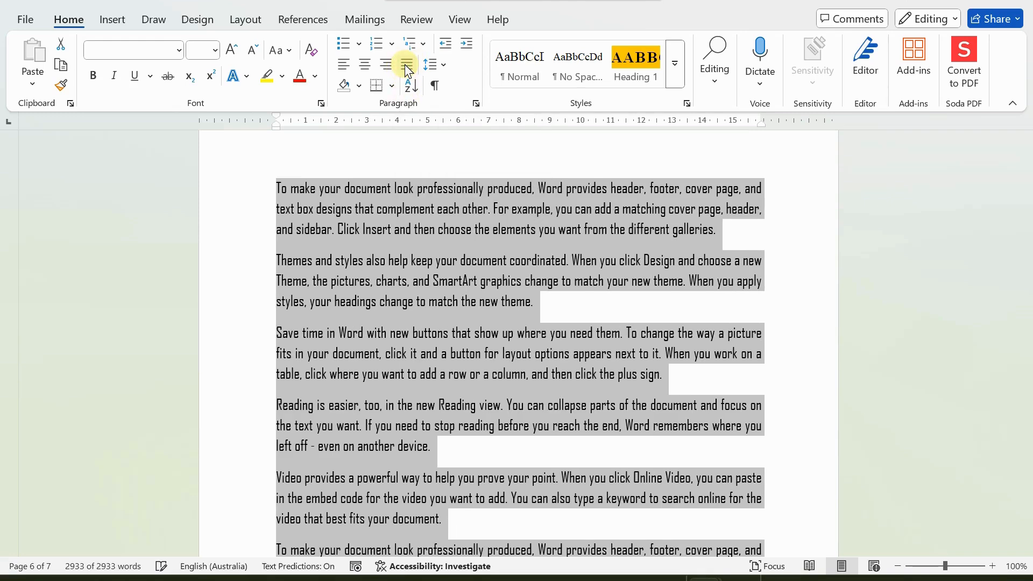
scroll(635, 325, "down", 5)
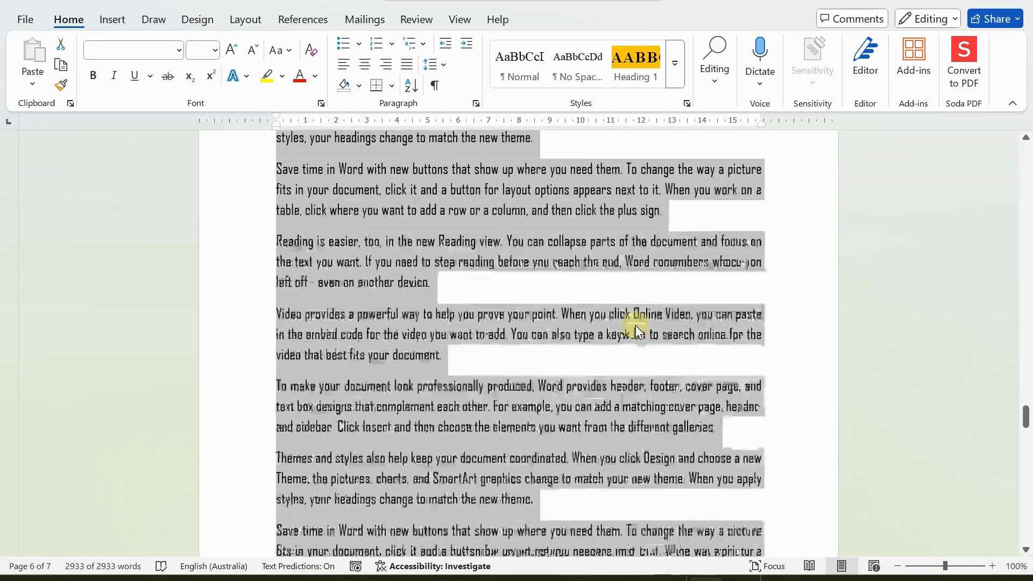
scroll(619, 290, "up", 3)
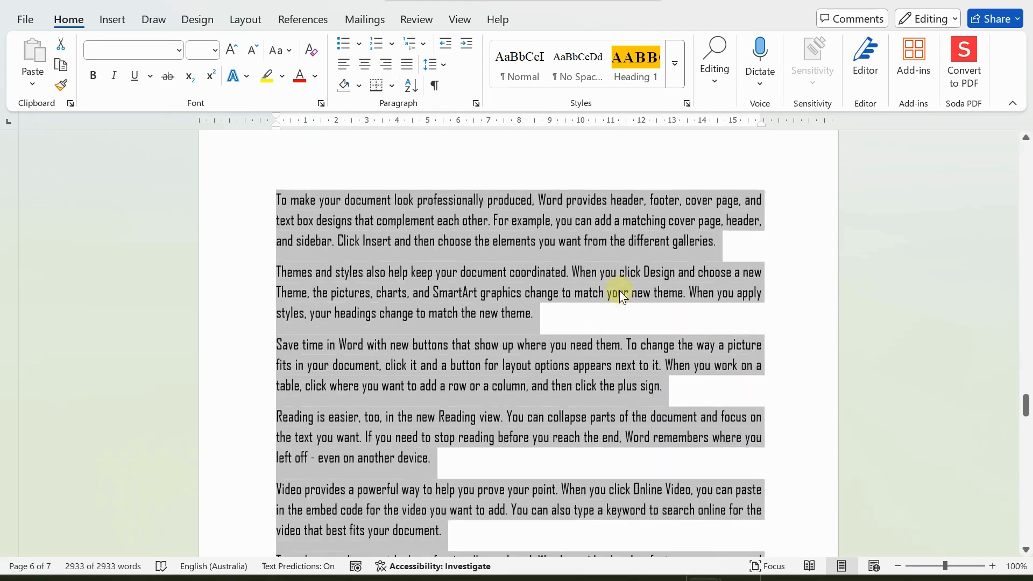
left_click(564, 259)
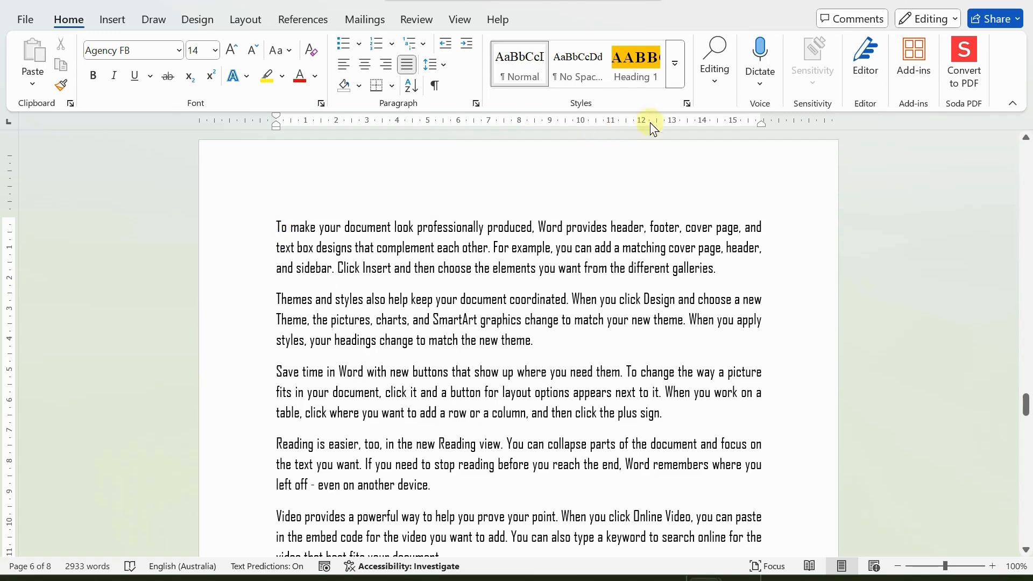
left_click(717, 81)
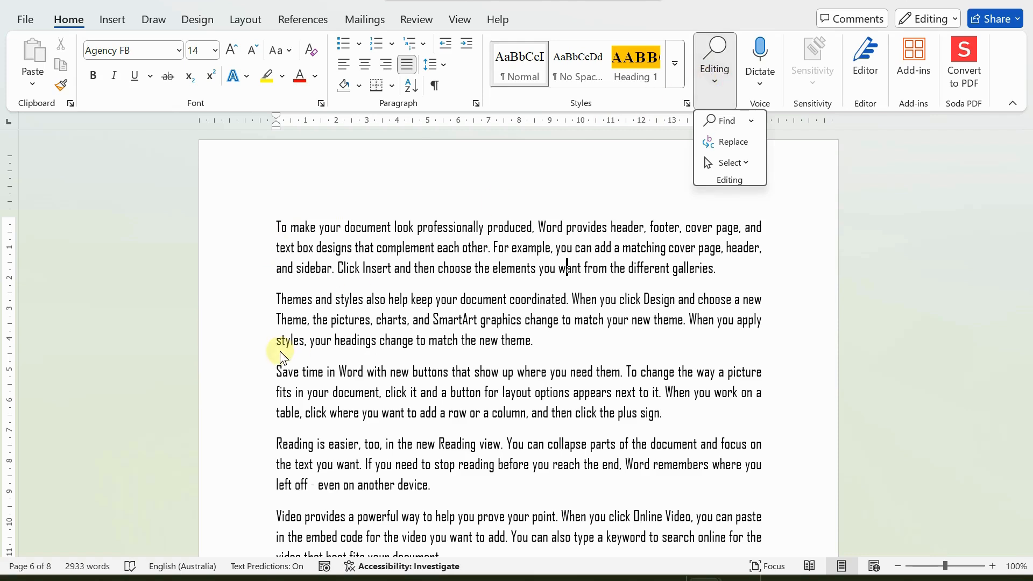
left_click(313, 288)
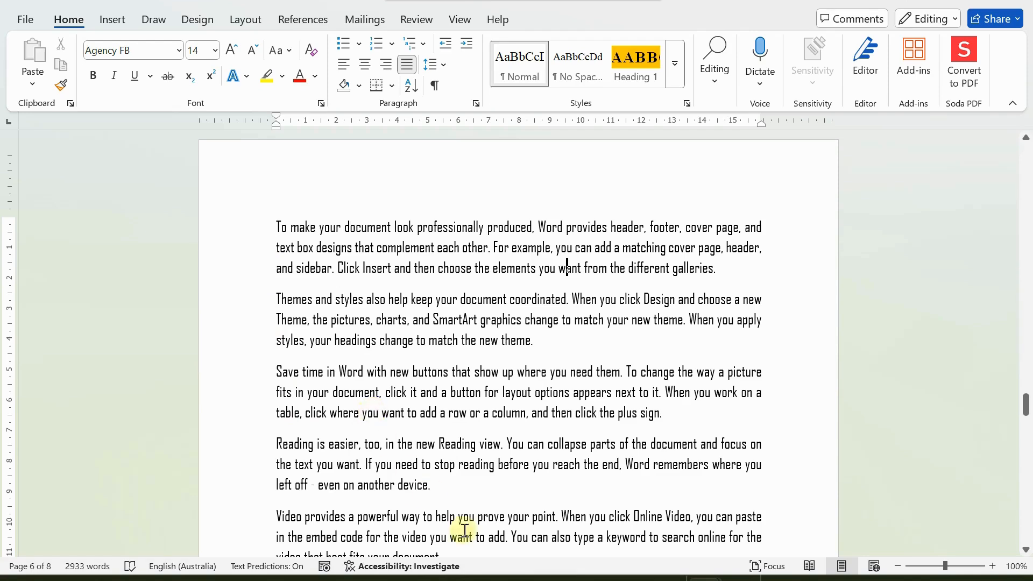
Select the whole "Themes and styles also help" paragraph near the start of page 6 and clear the selection
scroll(330, 313, "down", 1)
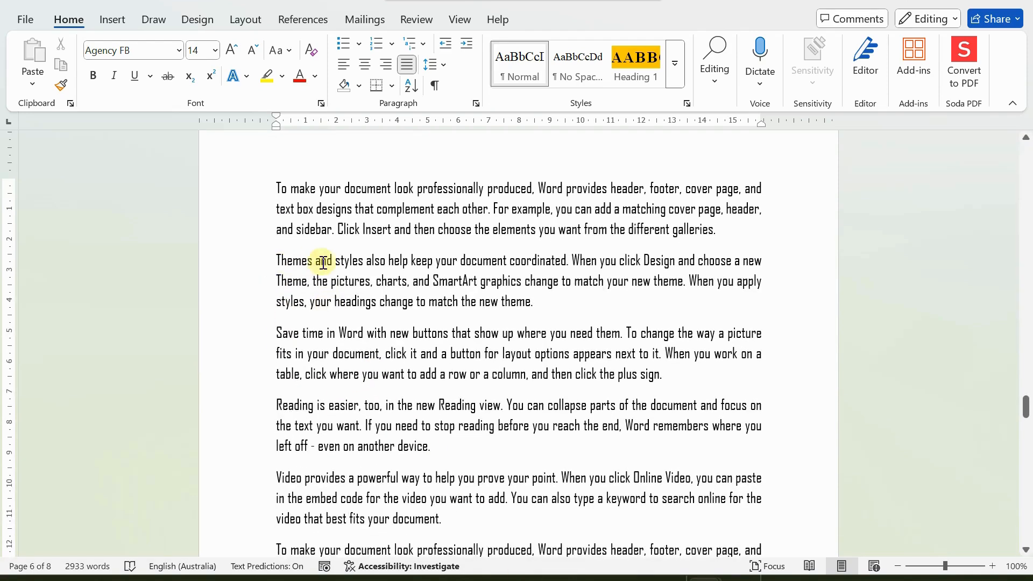
left_click(273, 260)
left_click_drag(278, 260, 759, 299)
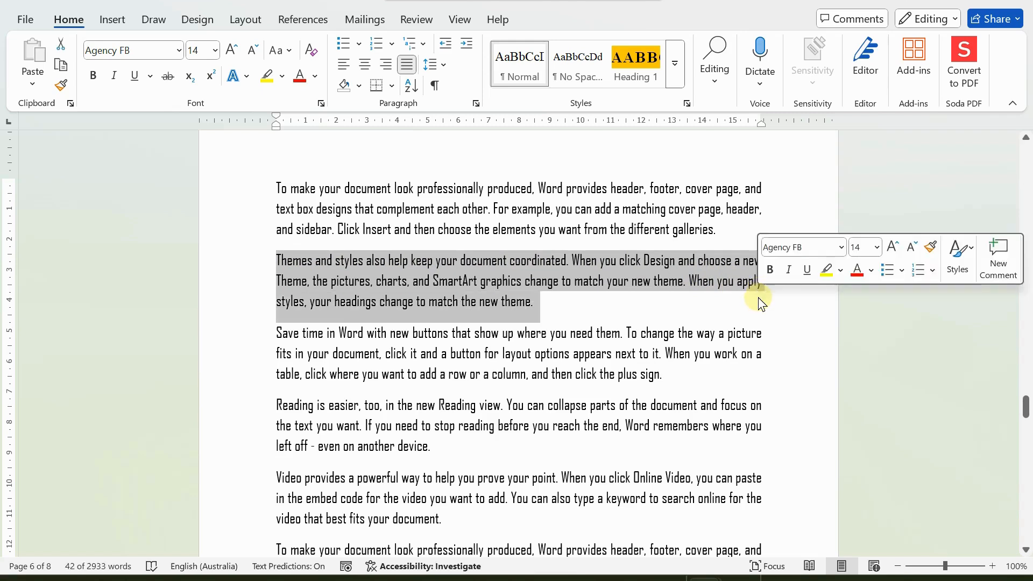
left_click(295, 274)
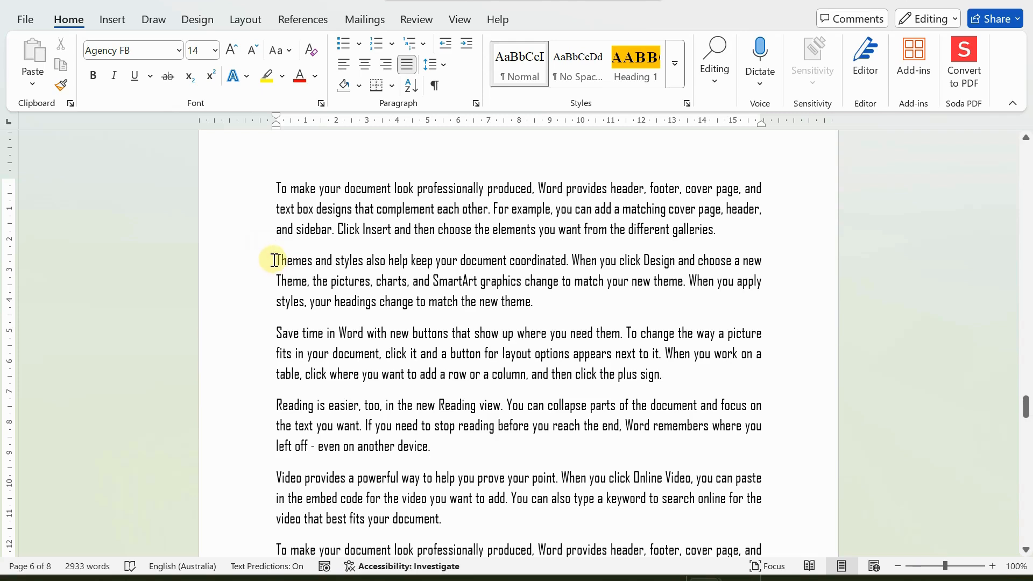
Delete the whole "Themes and styles also help" paragraph on page 6, undo the deletion and deselect the text
left_click_drag(272, 257, 534, 299)
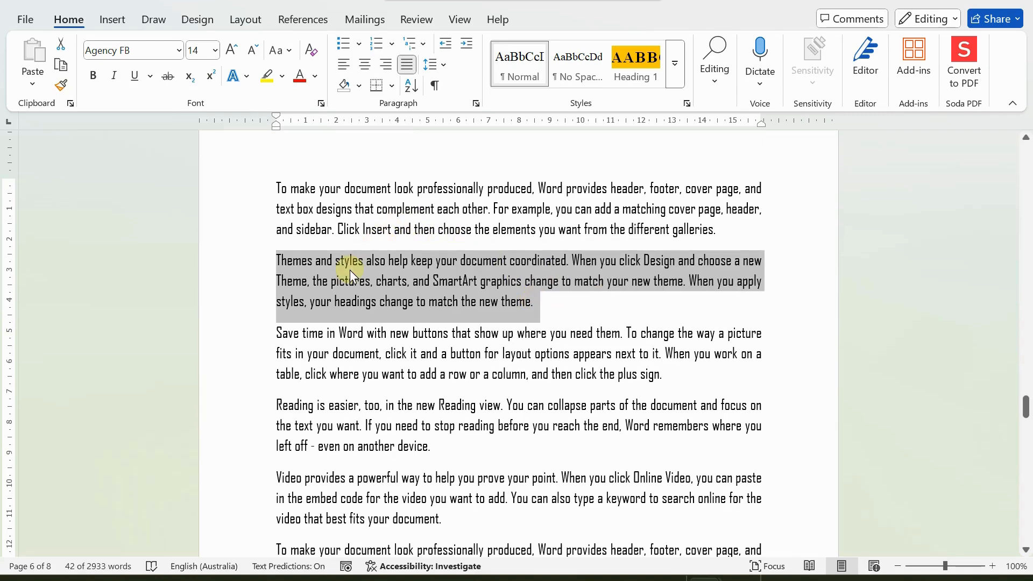
key("Delete")
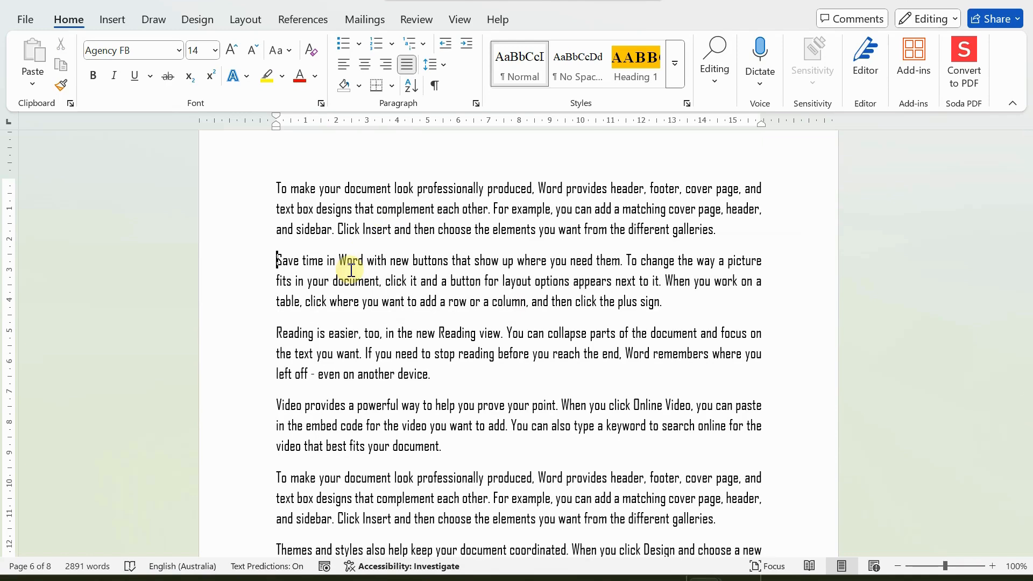
key("ctrl+z")
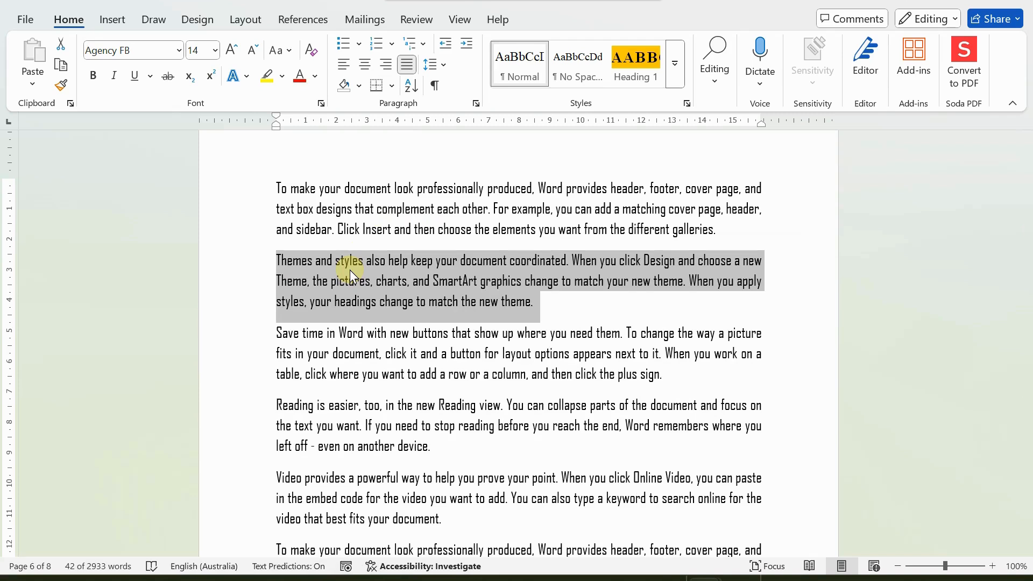
left_click(350, 270)
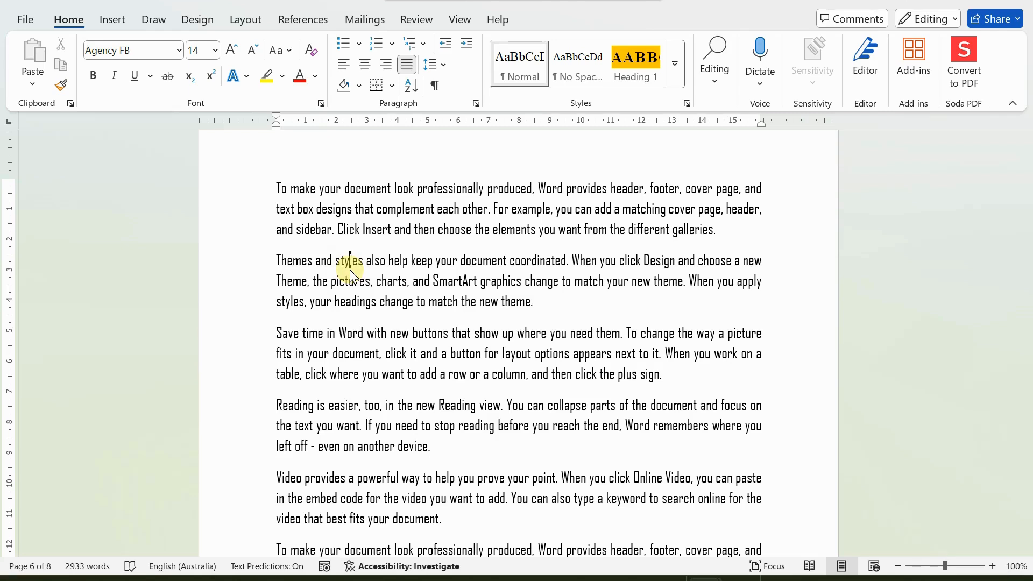
From the start of the "Themes and styles" paragraph, extend the selection line by line downward and back up over the paragraph above
left_click(272, 257)
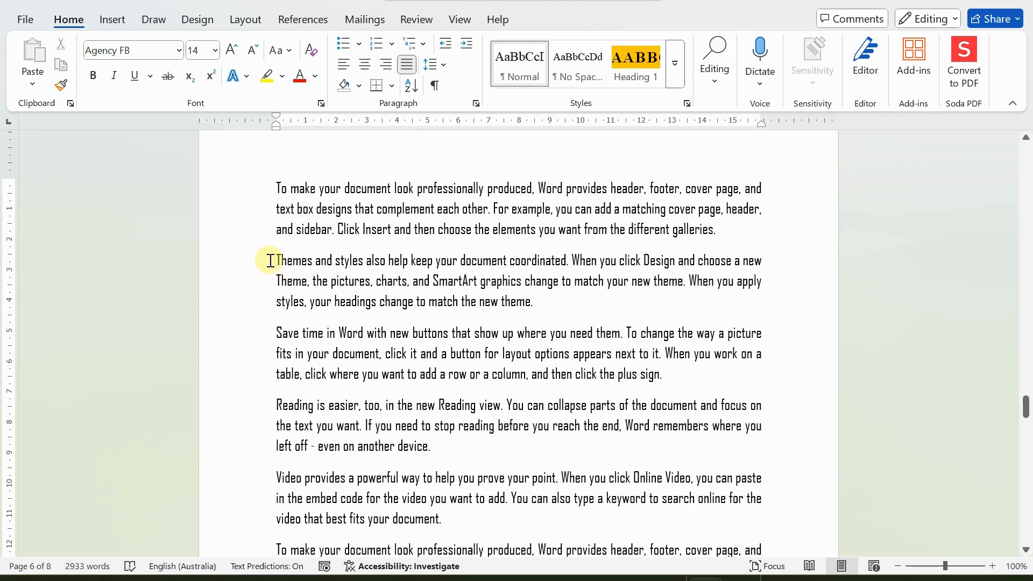
key("shift+Down")
key("shift+Down")
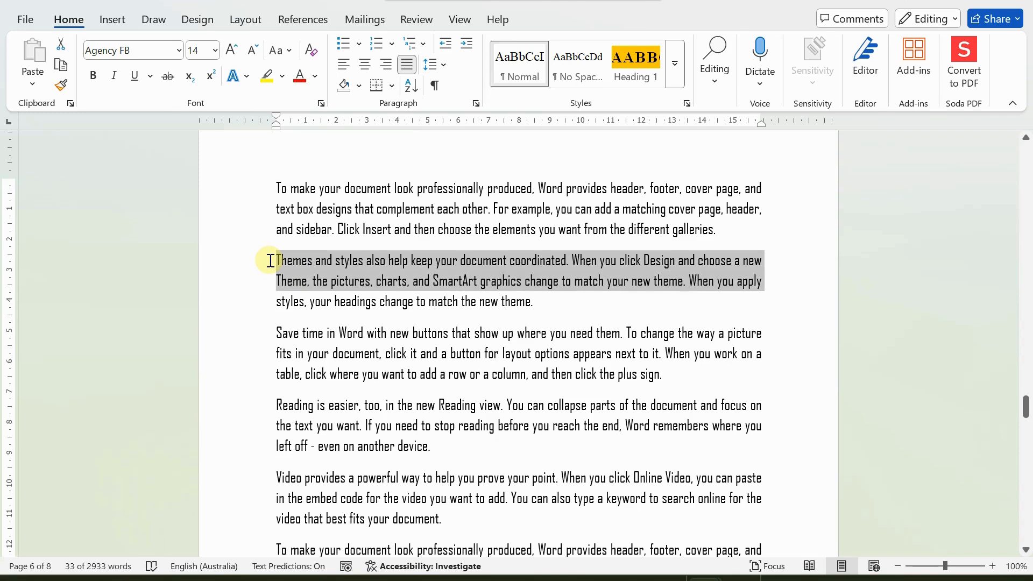
key("shift+Down")
key("shift+Up")
key("shift+Up")
key("shift+Up")
key("shift+Up")
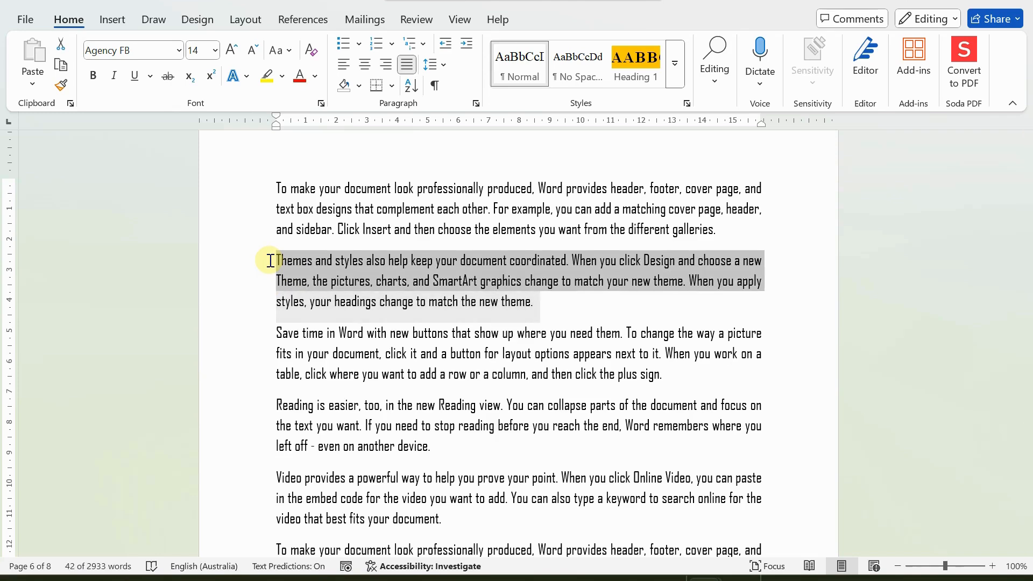
key("shift+Up")
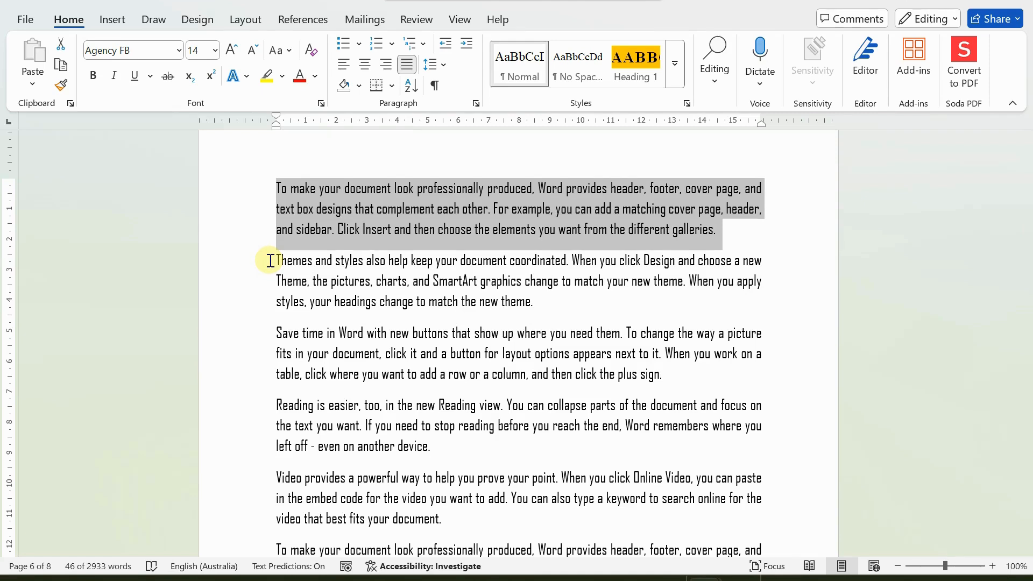
Extend the selection downward line by line to cover the three paragraphs from "Themes and styles" through "Reading is easier"
key("shift+Down")
key("shift+Down")
key("shift+Down")
key("shift+Down")
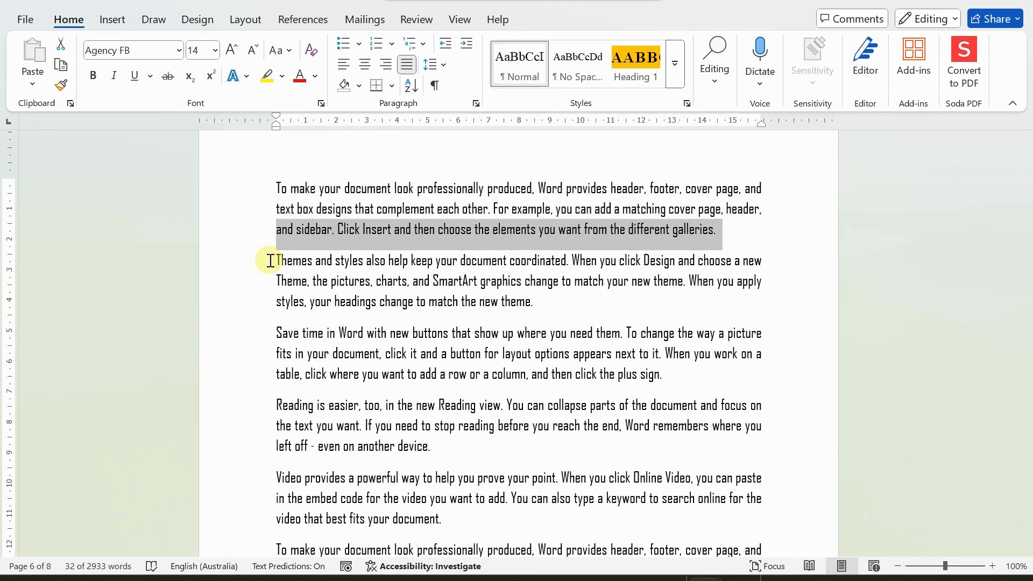
key("shift+Down")
key("shift+Down")
key("shift+Down")
key("shift+Down")
key("shift+Down")
key("shift+Down")
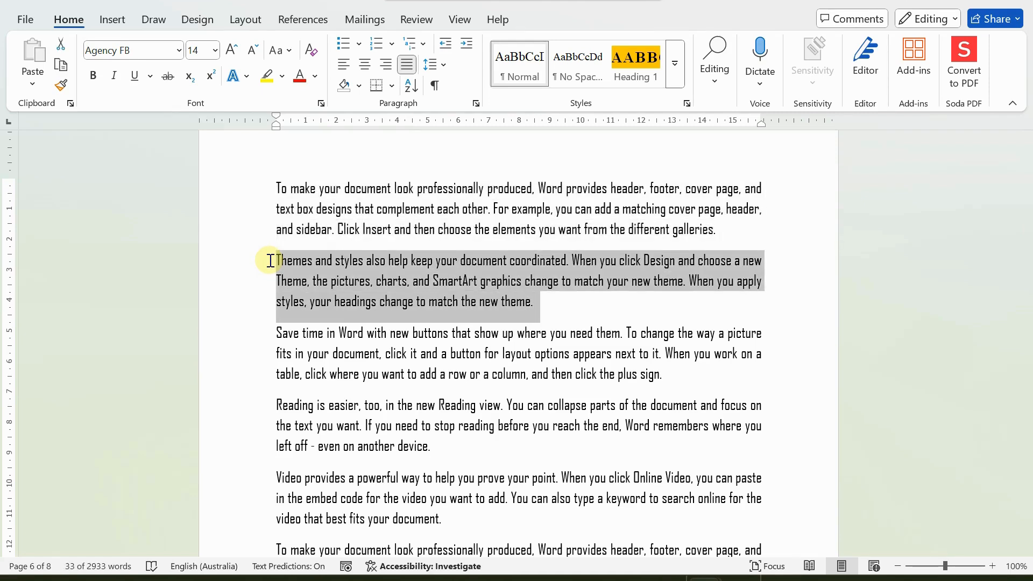
key("shift+Down")
key("shift+Down")
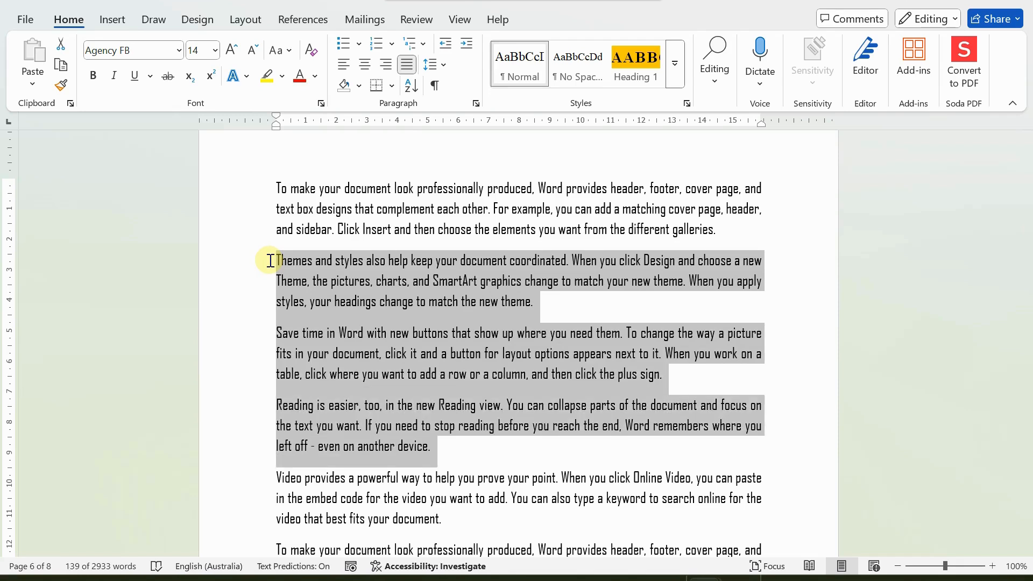
Shrink and re-extend the selection by single lines within the "Reading is easier" paragraph
key("shift+Up")
key("shift+Up")
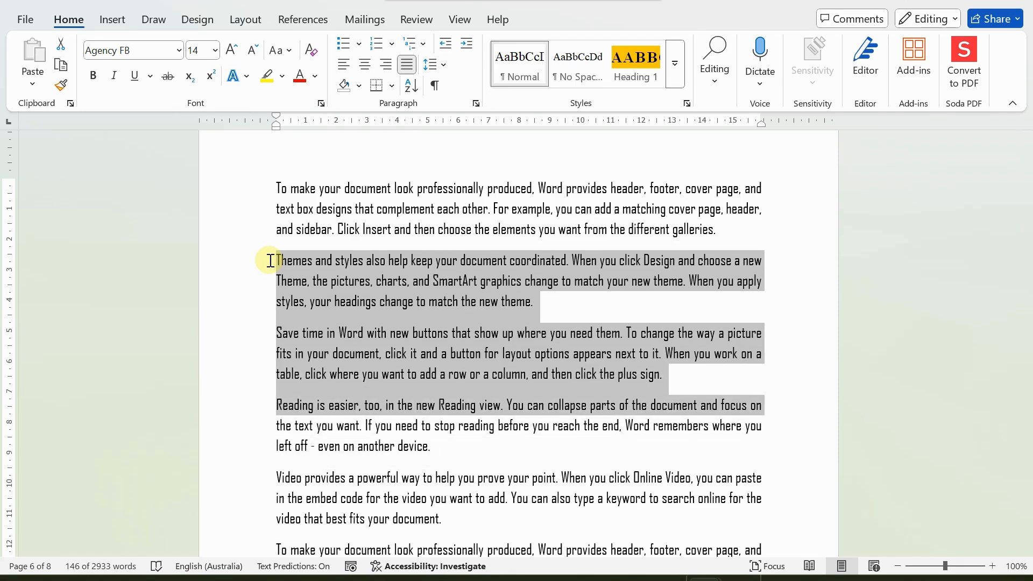
key("shift+Down")
key("shift+Down")
key("shift+Up")
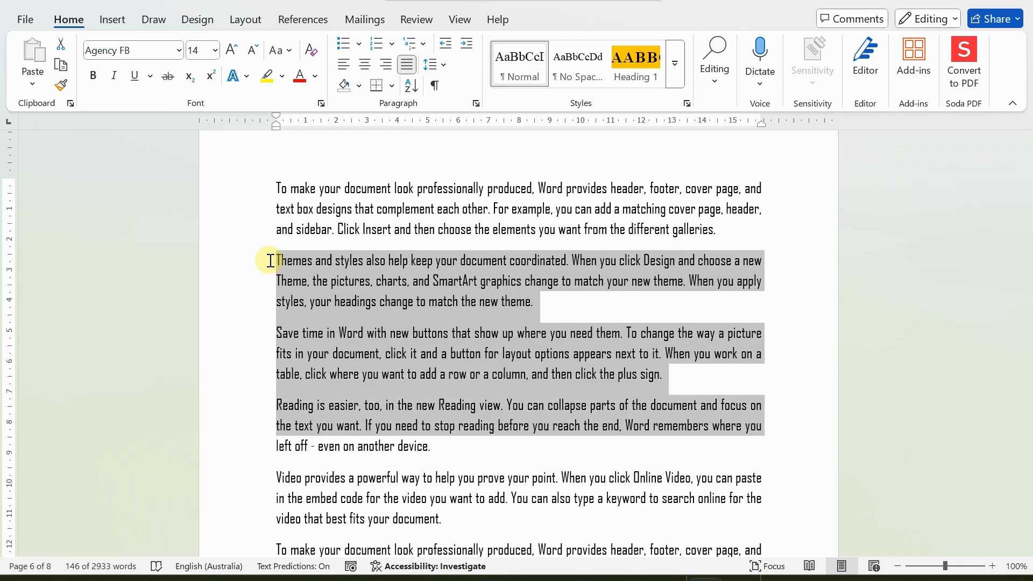
key("shift+Up")
key("shift+Down")
key("shift+Down")
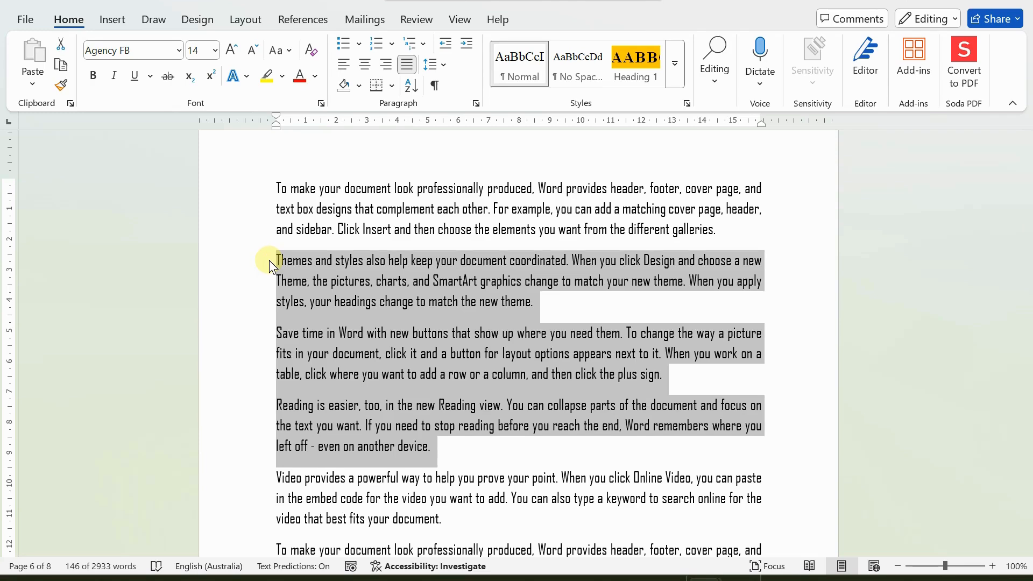
Shrink the selection line by line back up to the "Themes and styles" paragraph and clear it
key("shift+Up")
key("shift+Up")
key("shift+Up")
key("shift+Up")
key("shift+Up")
key("shift+Up")
key("shift+Up")
key("shift+Up")
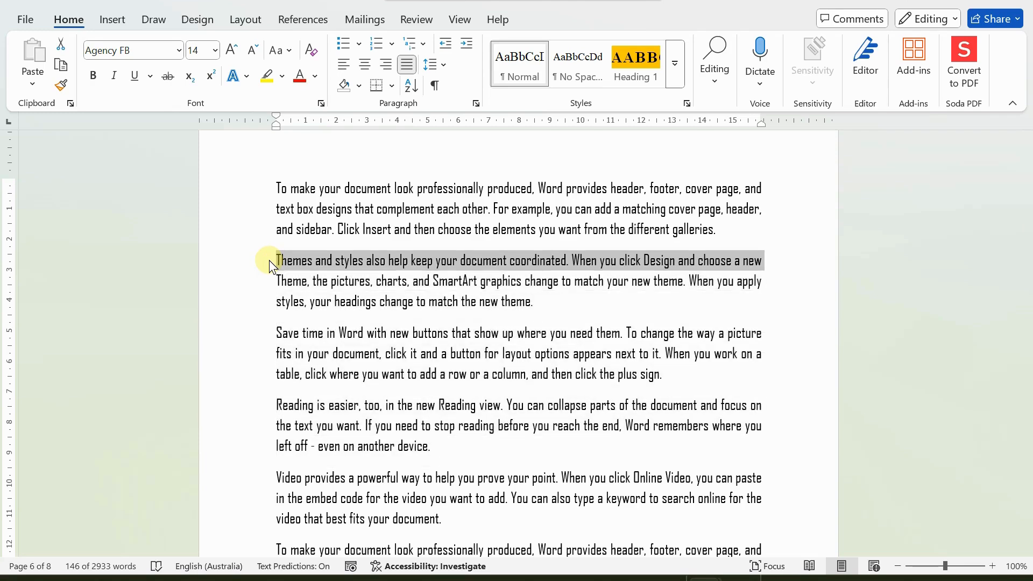
key("Down")
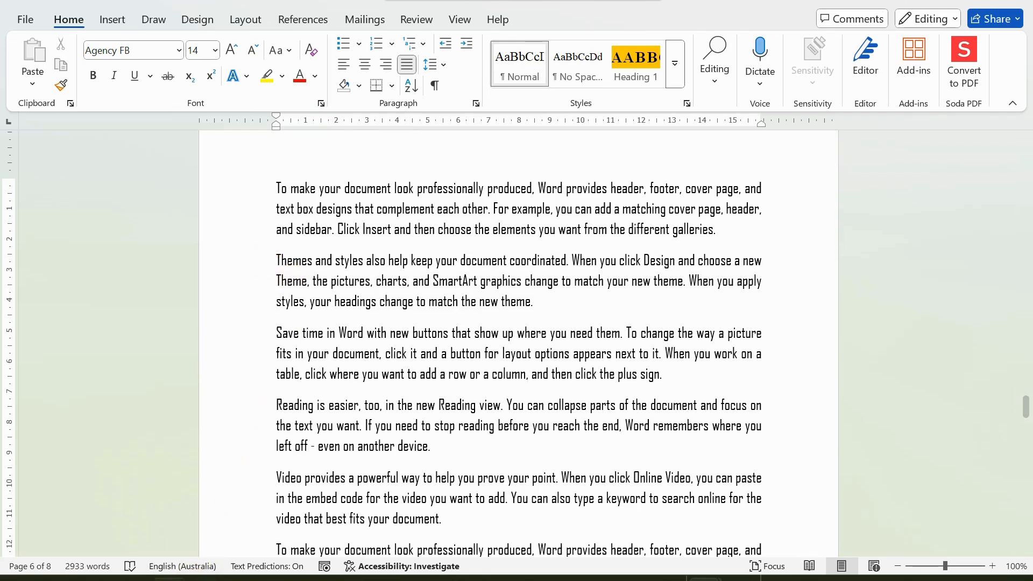
left_click(57, 580)
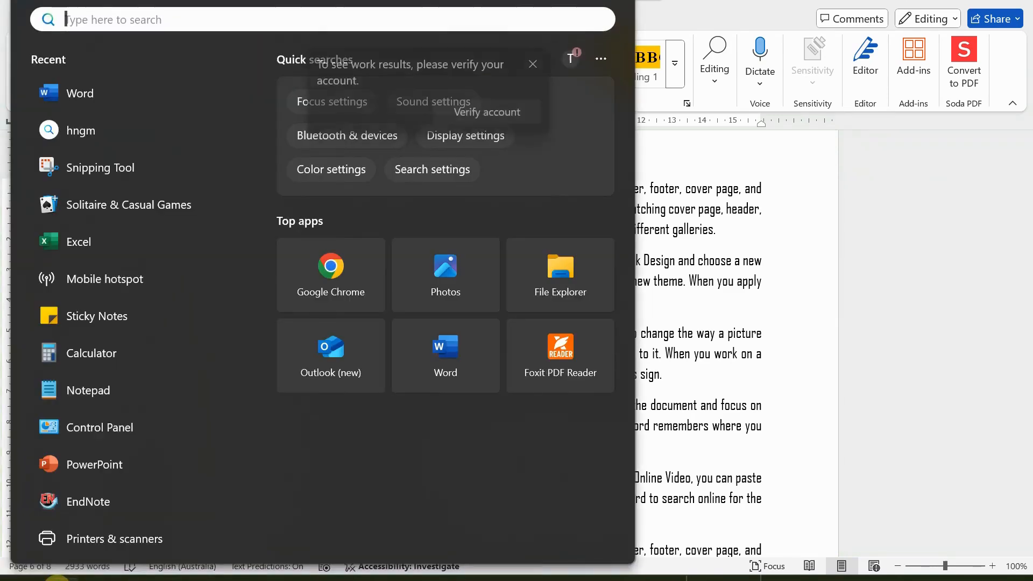
left_click(57, 580)
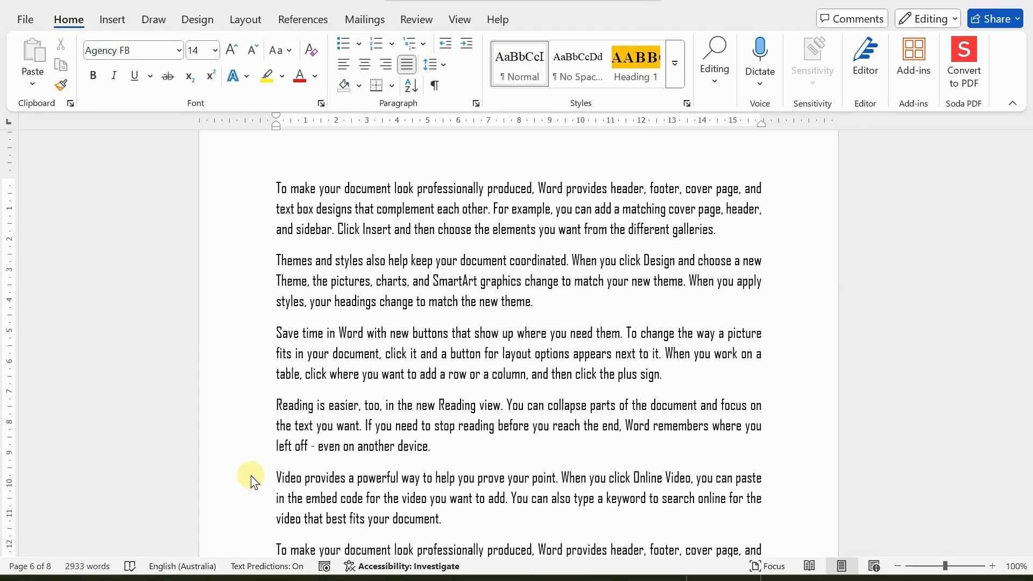
Write "SHIFT +ARROW" as a red on-screen annotation over the opening paragraphs of the page
key("ctrl+2")
left_click_drag(356, 181, 355, 177)
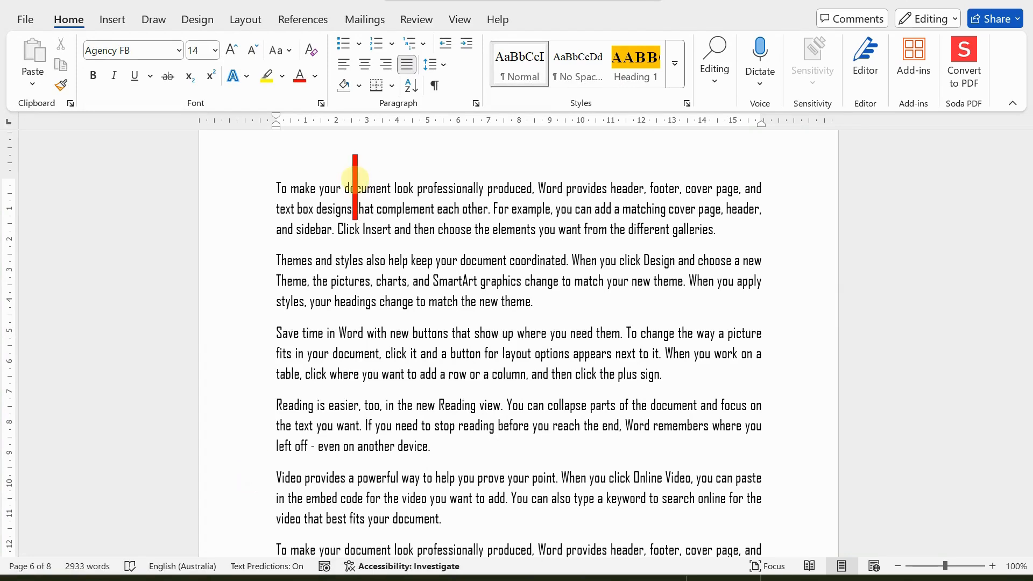
type("[RE")
key("BackSpace")
key("BackSpace")
key("BackSpace")
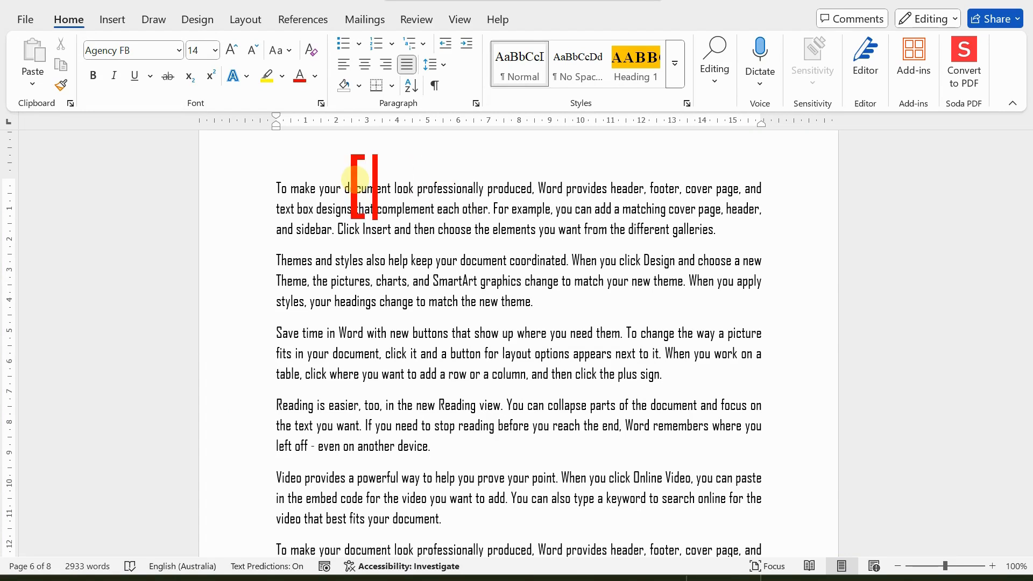
type("PRE")
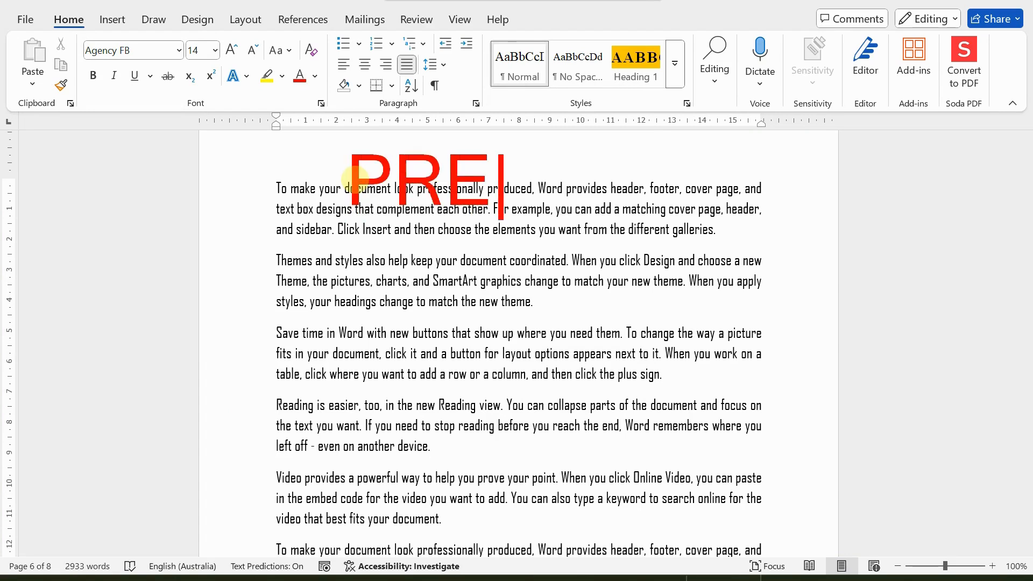
key("BackSpace")
key("BackSpace")
key("BackSpace")
type("re")
key("BackSpace")
key("BackSpace")
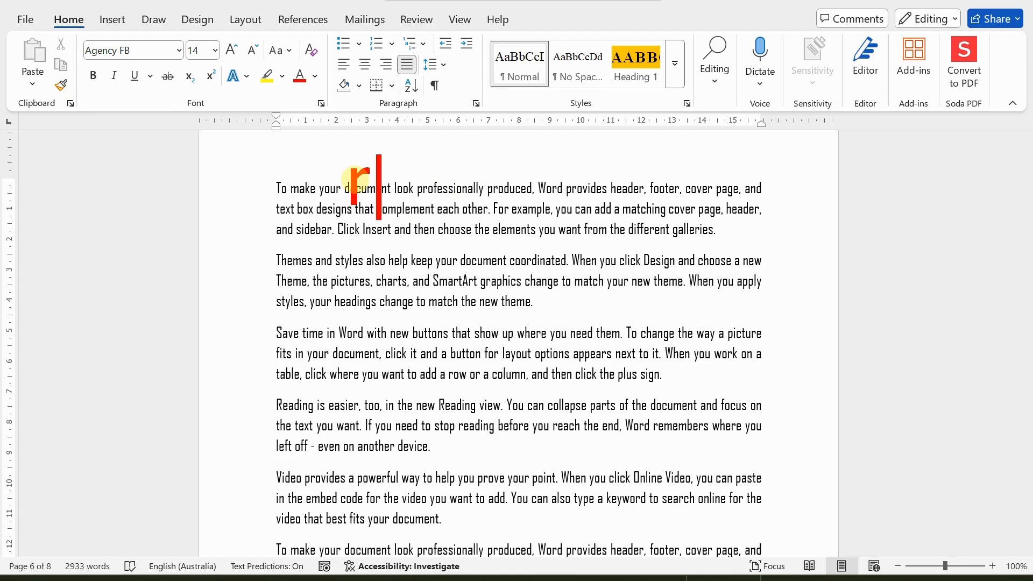
type("SH")
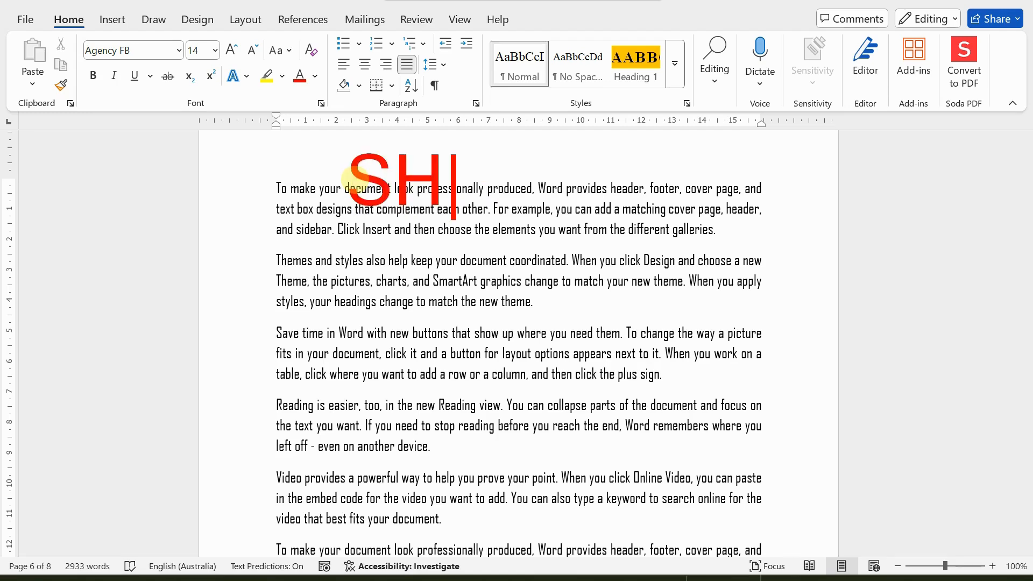
type("IFT ")
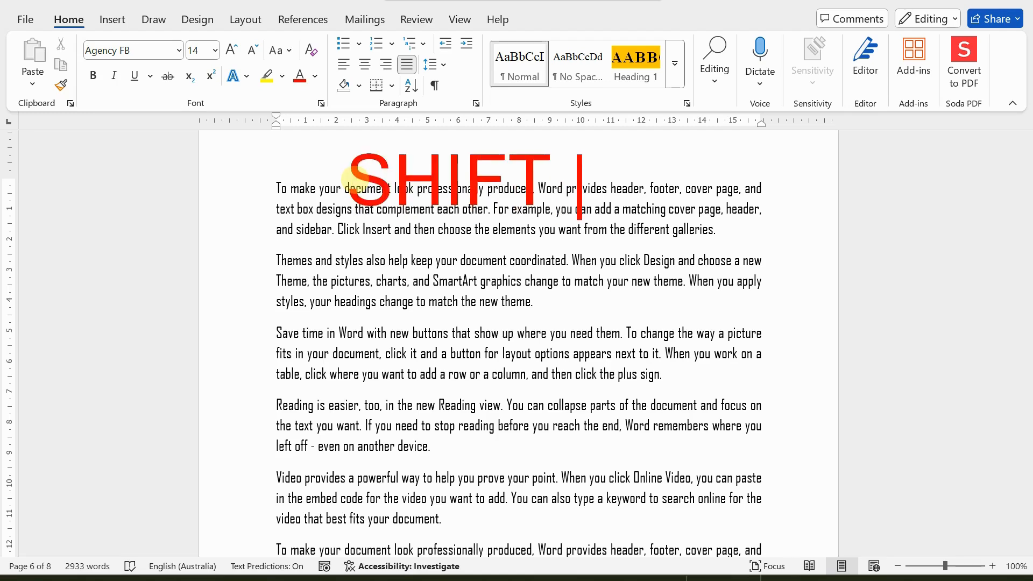
type("+")
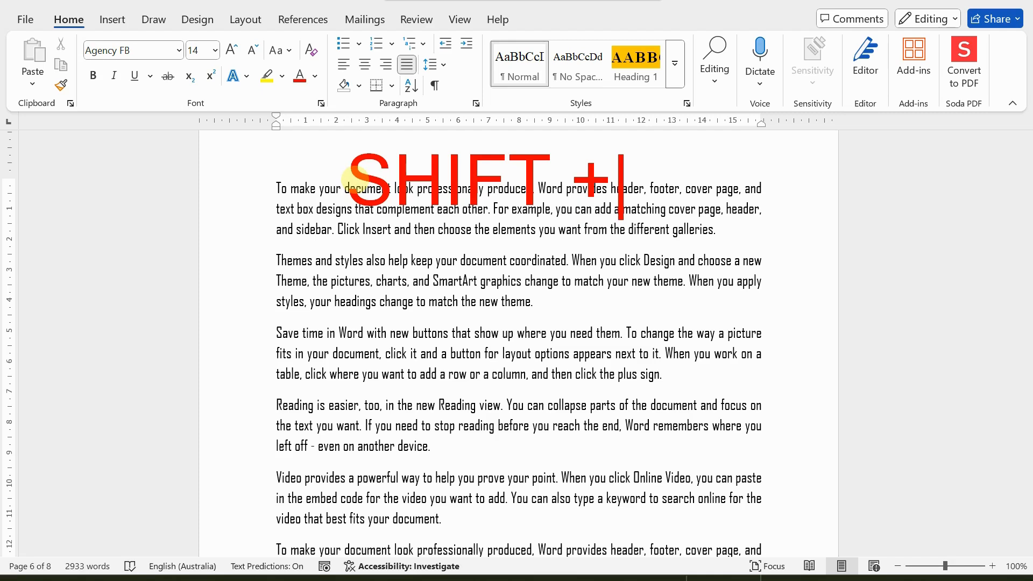
type("ARRWO")
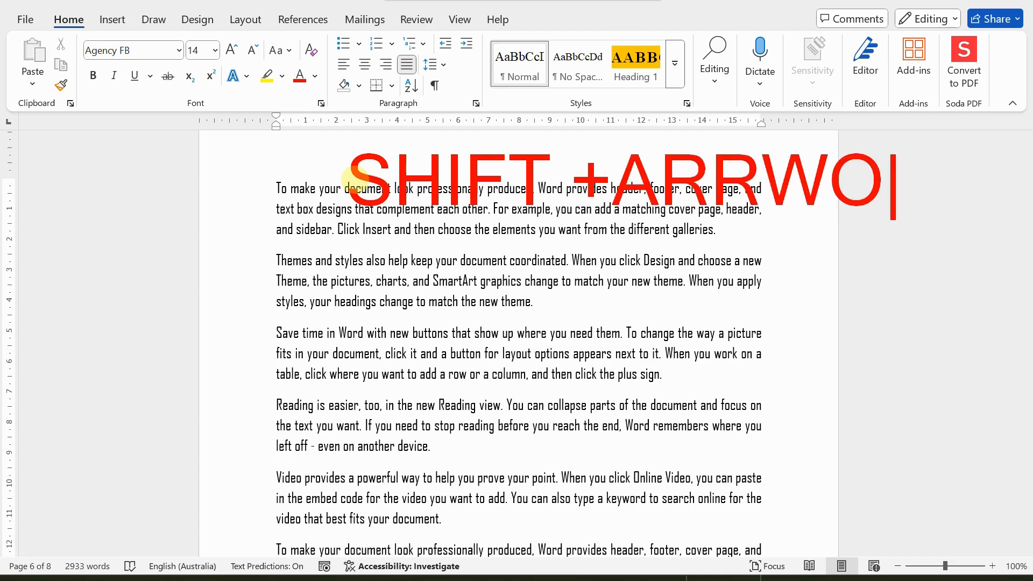
key("BackSpace")
key("BackSpace")
type("OW ")
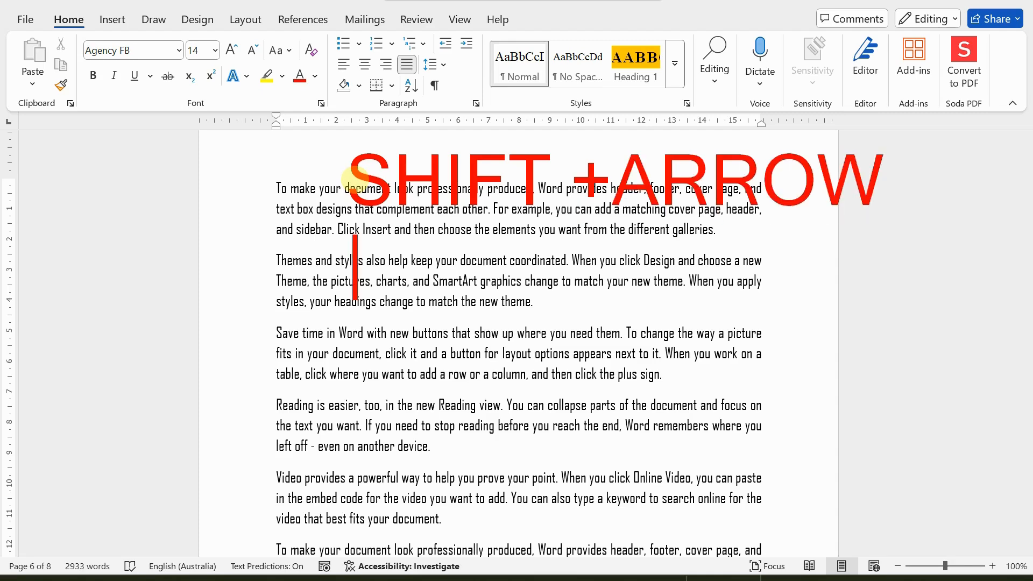
Continue the on-screen annotation with "KEYS (UP/DOWN)" and clear it from the page
type("KEYS")
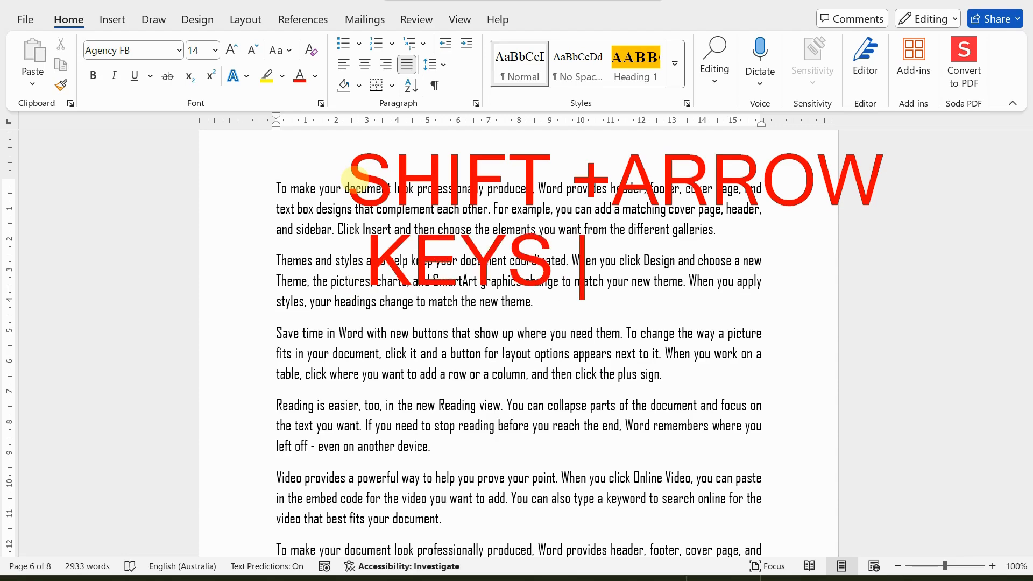
type(" (UP")
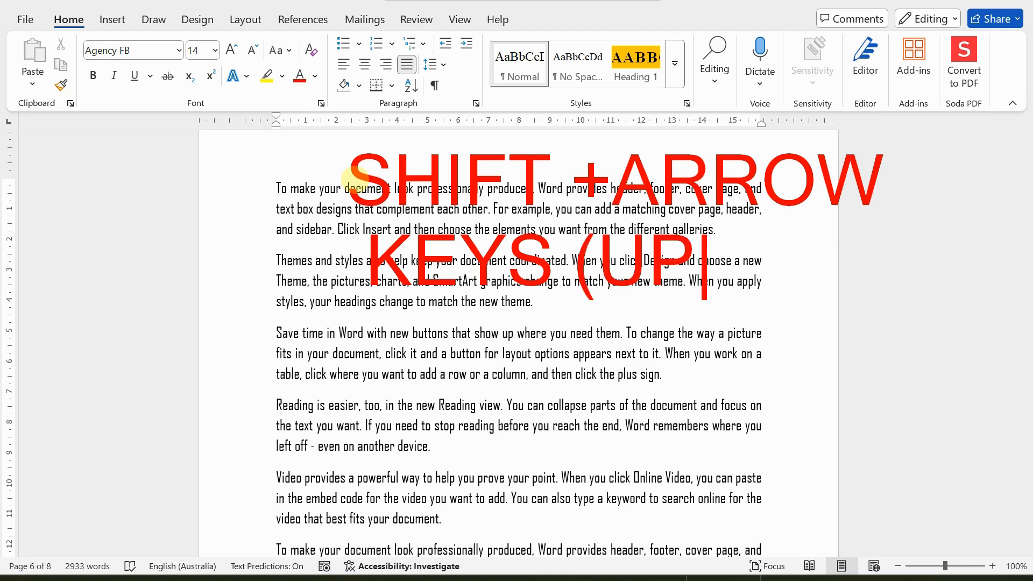
type("/DOWN")
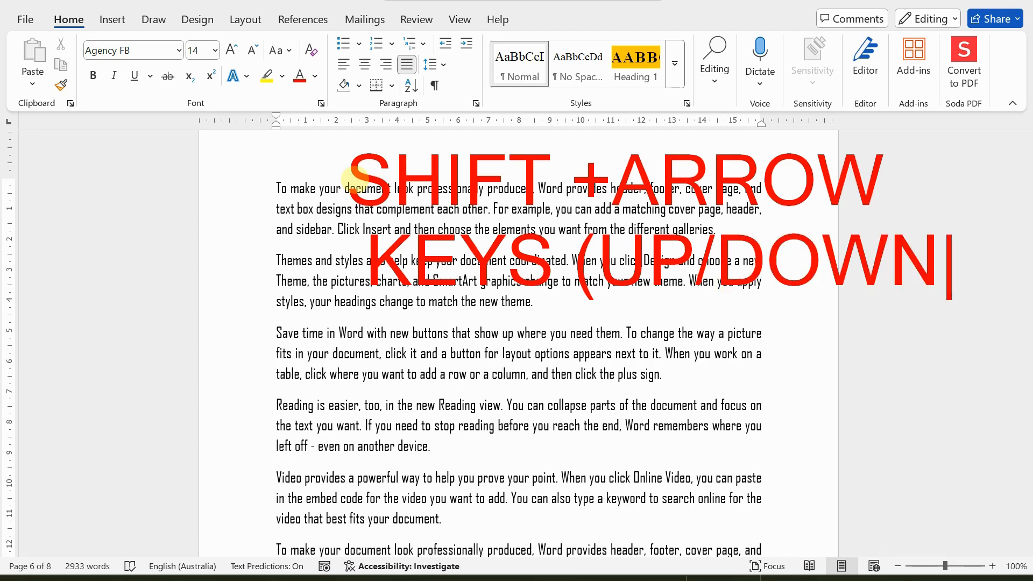
type(")")
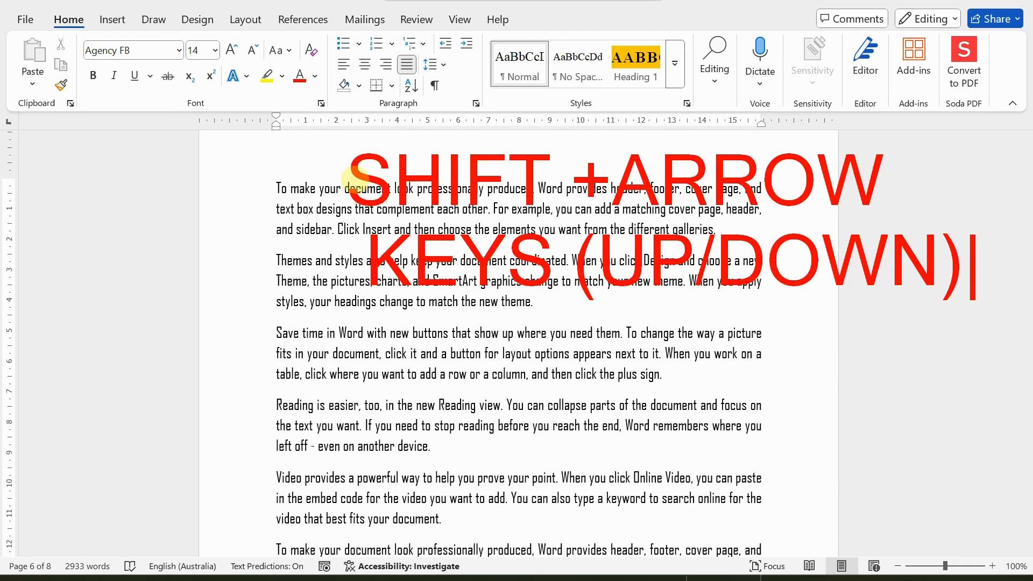
key("Escape")
key("Escape")
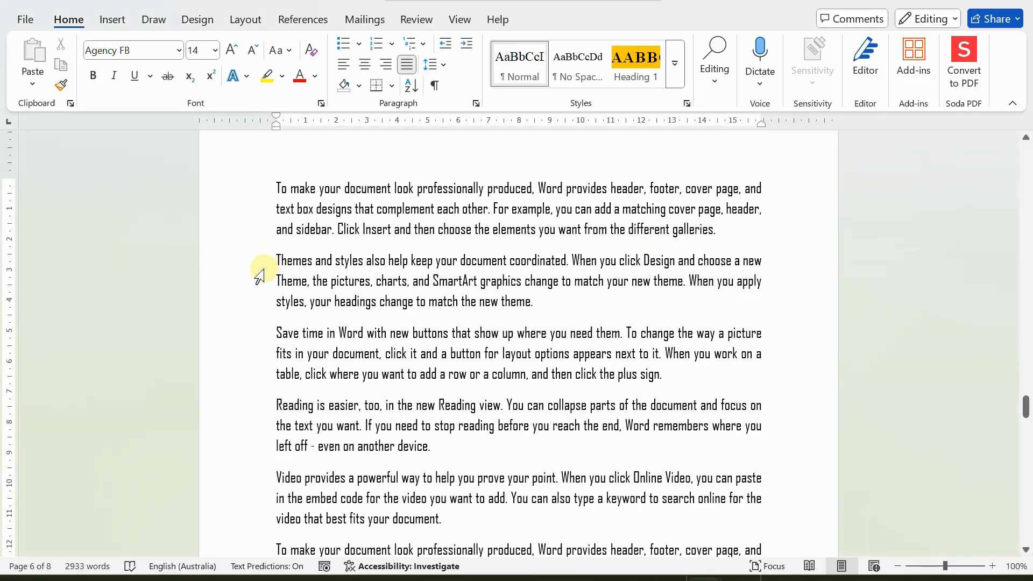
Extend the selection character by character from "styles," up to "the new" on the last line of the "Themes and styles" paragraph
key("shift+Right")
key("shift+Right")
key("shift+Right")
key("shift+Right")
key("shift+Right")
key("shift+Right")
key("shift+Right")
key("shift+Right")
key("shift+Right")
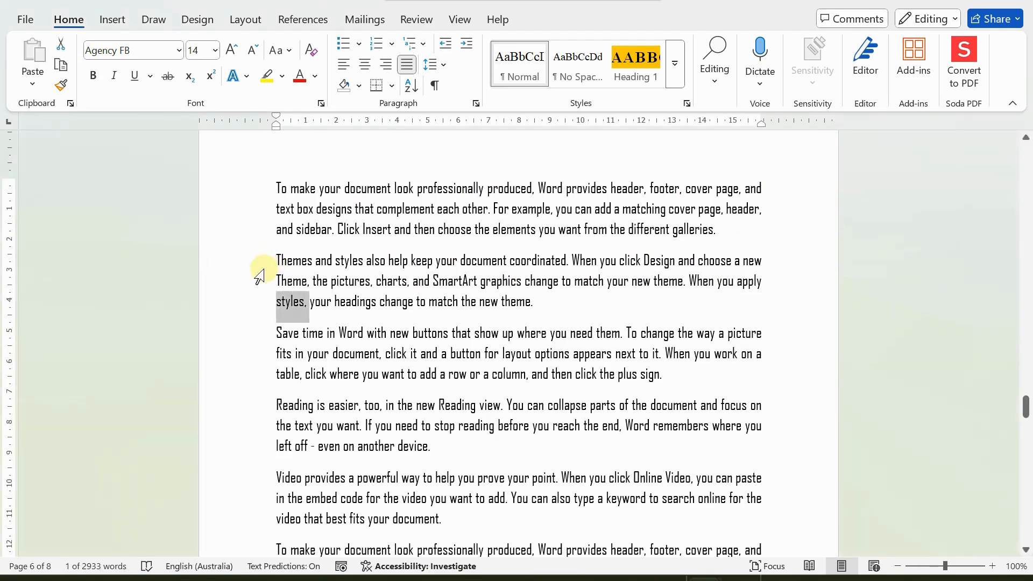
key("shift+Right")
key("shift+Right")
key("shift+Right")
key("shift+Right")
key("shift+Right")
key("shift+Right")
key("shift+Right")
key("shift+Right")
key("shift+Right")
key("shift+Right")
key("shift+Right")
key("shift+Right")
key("shift+Right")
key("shift+Right")
key("shift+Right")
key("shift+Right")
key("shift+Right")
key("shift+Right")
key("shift+Right")
key("shift+Right")
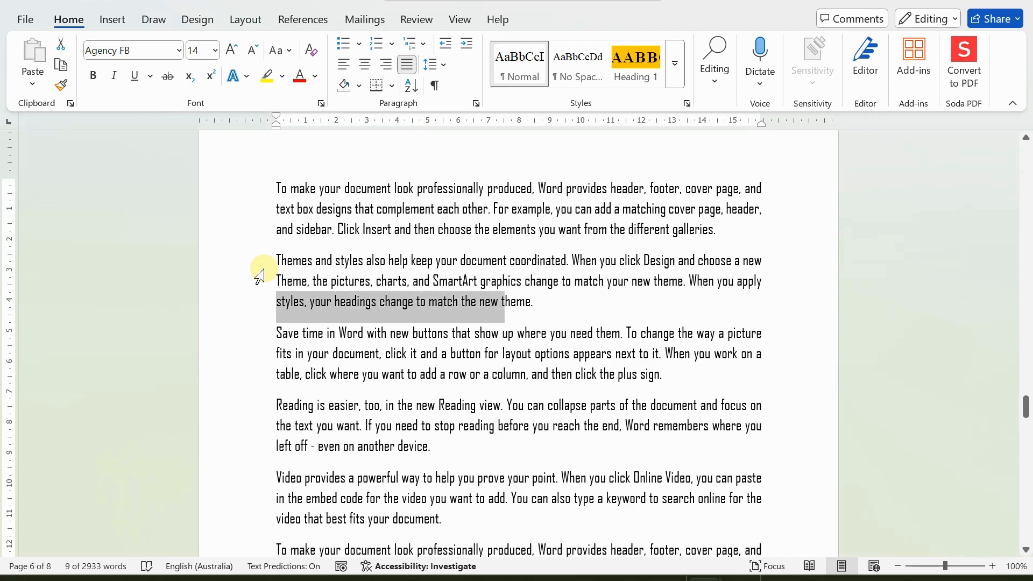
Extend the selection downward line by line through the end of the "Video provides" paragraph
key("shift+Down")
key("shift+Down")
key("shift+Down")
key("shift+Down")
key("shift+Down")
key("shift+Down")
key("shift+Down")
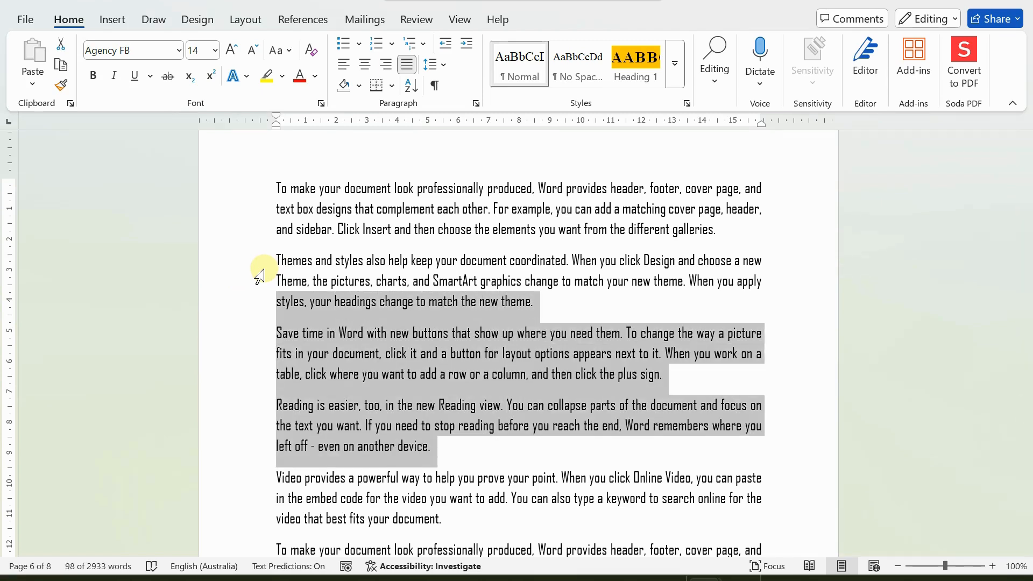
key("shift+Down")
key("shift+Down")
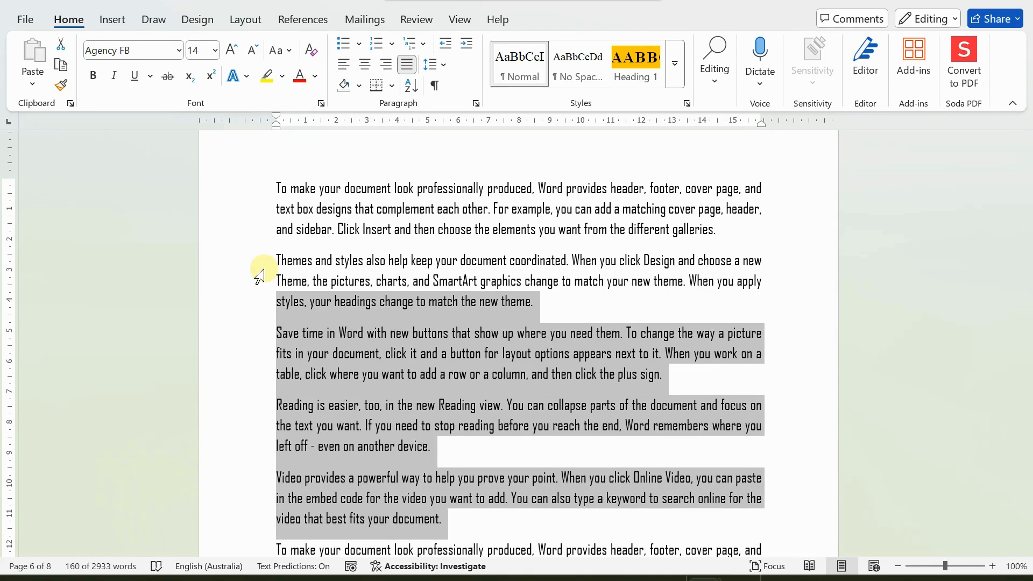
Shrink and re-extend the selection by lines until it ends with the last line of the "Reading is easier" paragraph
key("shift+Up")
key("shift+Up")
key("shift+Up")
key("shift+Down")
key("shift+Down")
key("shift+Down")
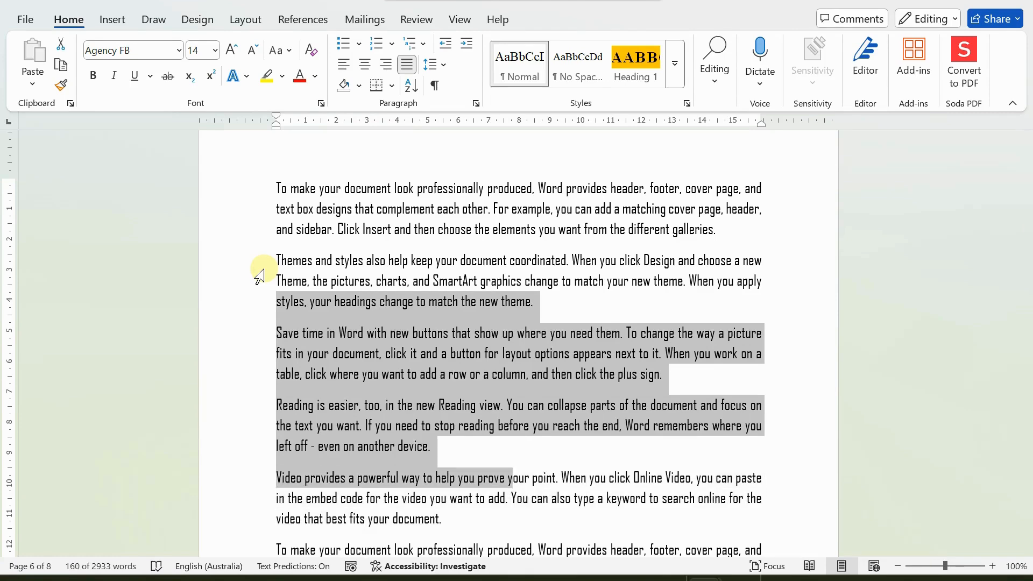
key("shift+Up")
key("shift+Up")
key("shift+Up")
key("shift+Up")
key("shift+Up")
key("shift+Up")
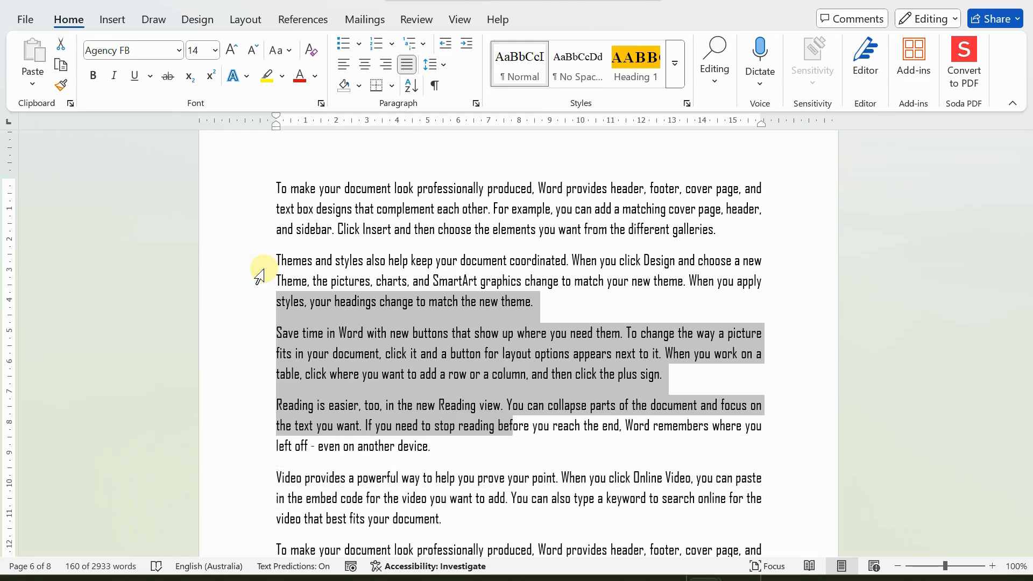
key("shift+Down")
key("shift+Down")
key("shift+Down")
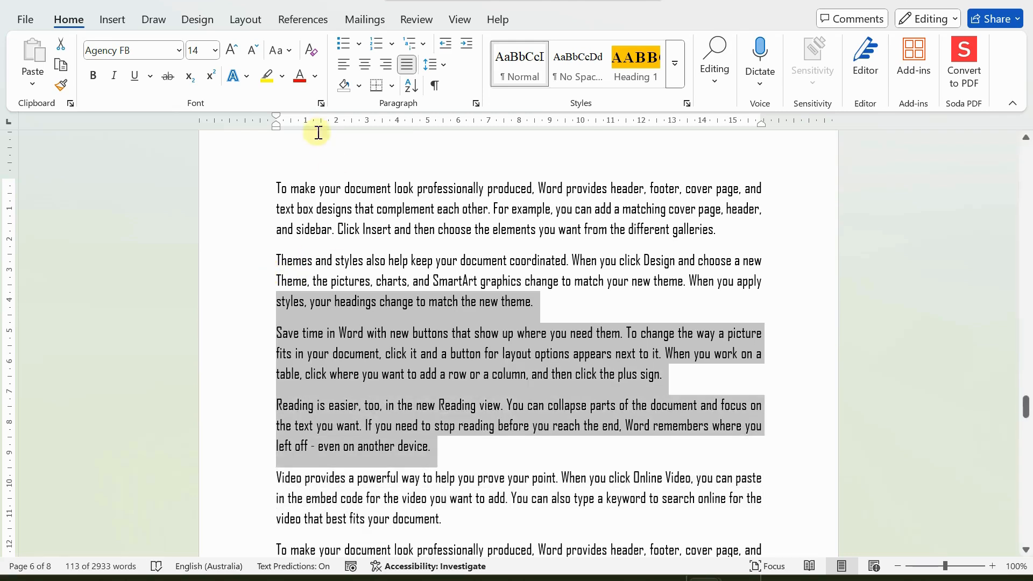
Highlight the selected text in yellow, set its font colour to red and clear the selection
left_click(266, 78)
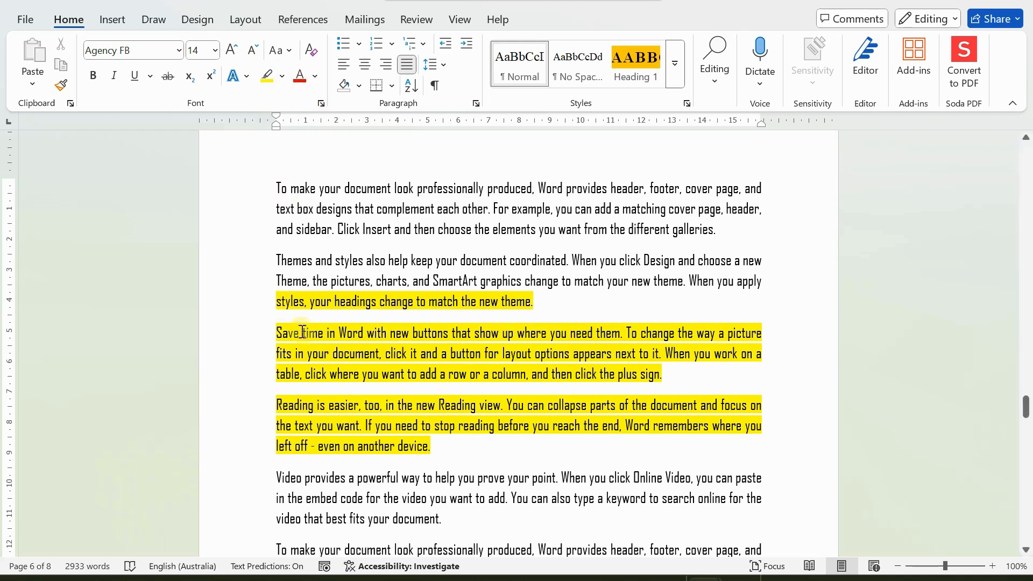
left_click_drag(276, 299, 461, 457)
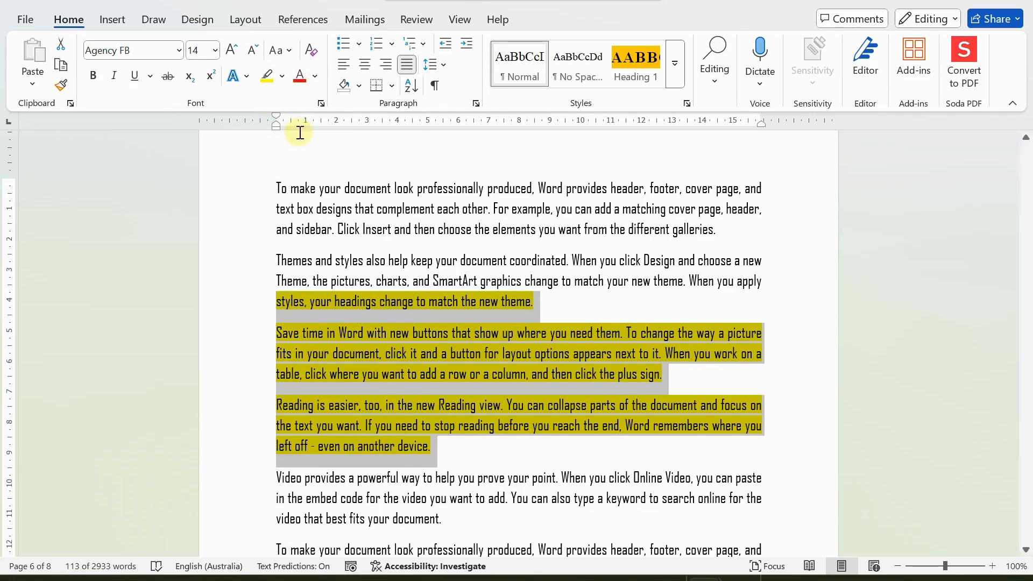
left_click(299, 78)
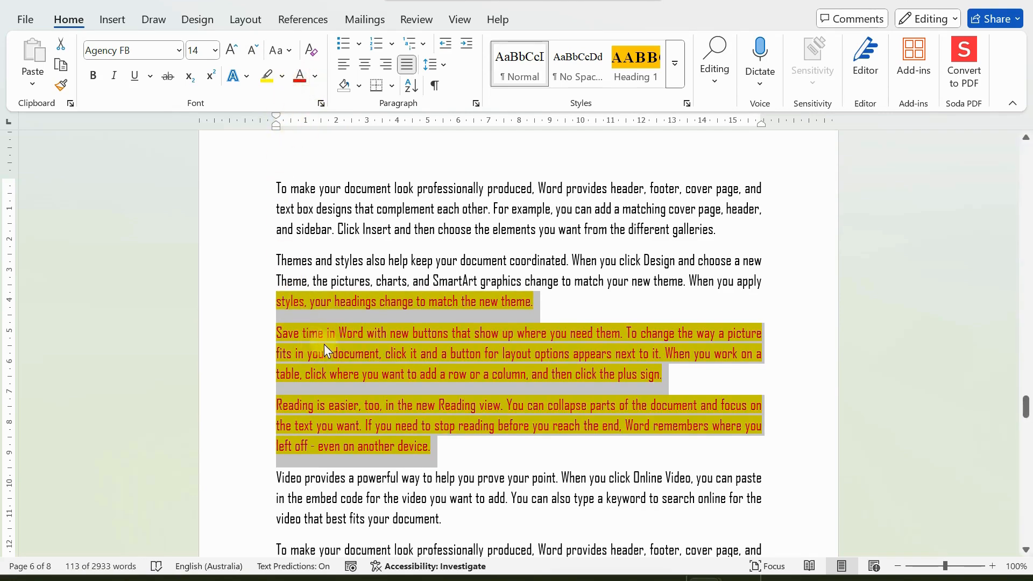
left_click(367, 336)
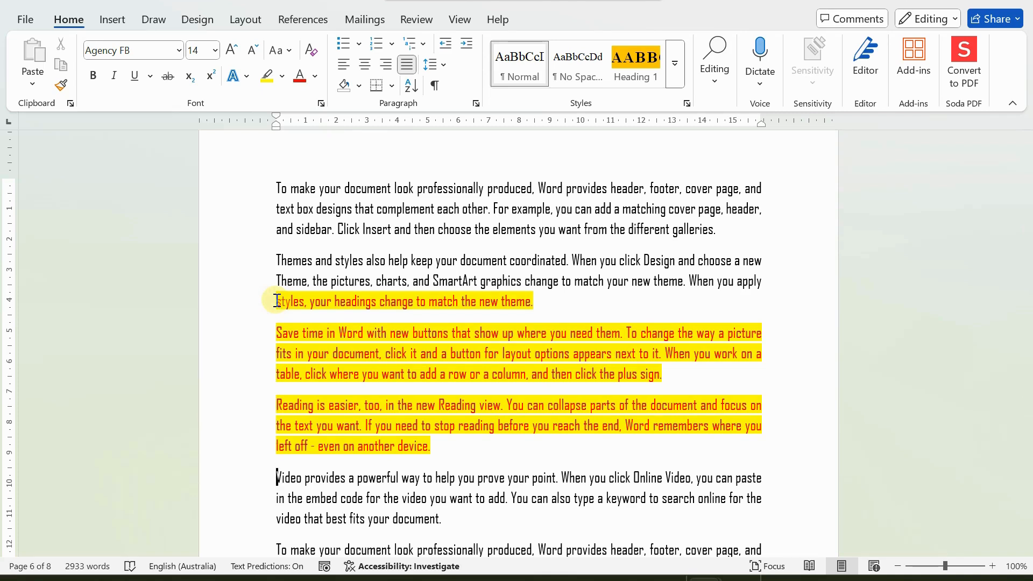
From the start of the "Video provides" paragraph, extend the selection down seven lines and shrink it back to the paragraph's first two lines
key("shift+Down")
key("shift+Down")
key("shift+Down")
key("shift+Down")
key("shift+Down")
key("shift+Down")
key("shift+Down")
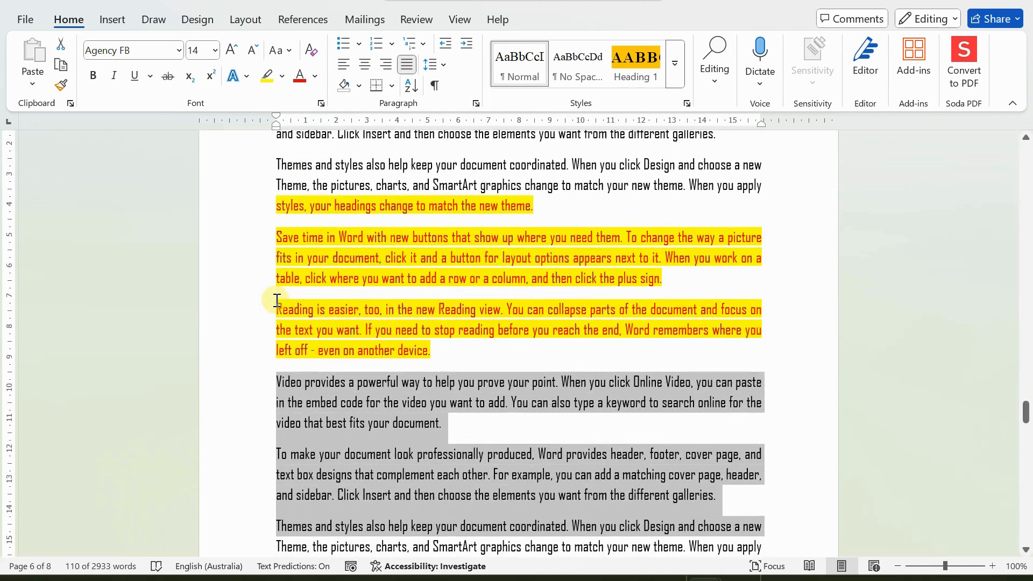
key("shift+Up")
key("shift+Up")
key("shift+Up")
key("shift+Up")
key("shift+Up")
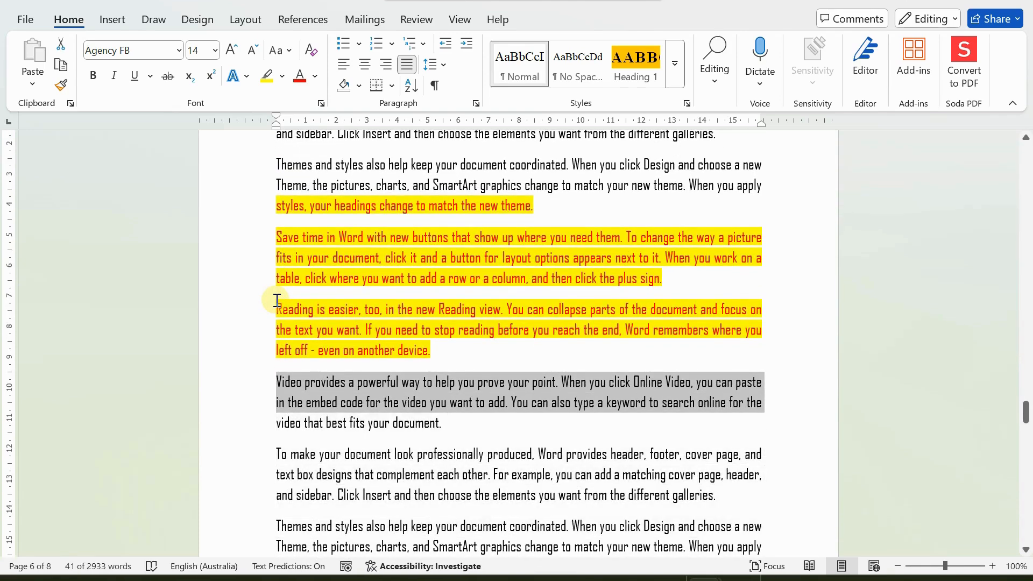
Extend the selection character by character along the last line of the "Video provides" paragraph up to "fits your"
key("shift+Right")
key("shift+Right")
key("shift+Right")
key("shift+Right")
key("shift+Right")
key("shift+Right")
key("shift+Right")
key("shift+Right")
key("shift+Right")
key("shift+Right")
key("shift+Right")
key("shift+Right")
key("shift+Right")
key("shift+Right")
key("shift+Right")
key("shift+Right")
key("shift+Right")
key("shift+Right")
key("shift+Right")
key("shift+Right")
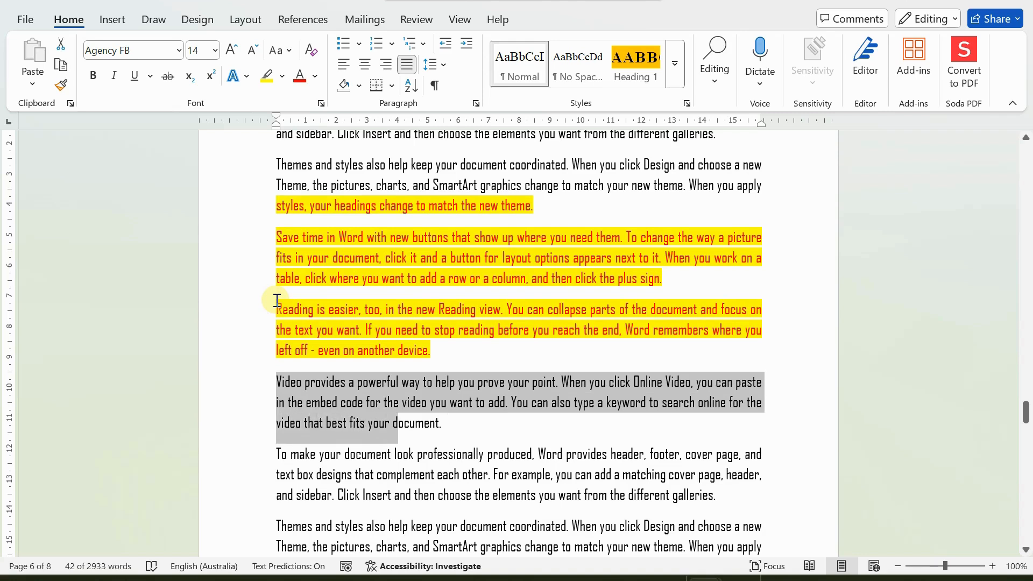
Extend the selection line by line down into the next "Themes and styles" paragraph and clear it
key("shift+Down")
key("shift+Down")
key("shift+Down")
key("shift+Down")
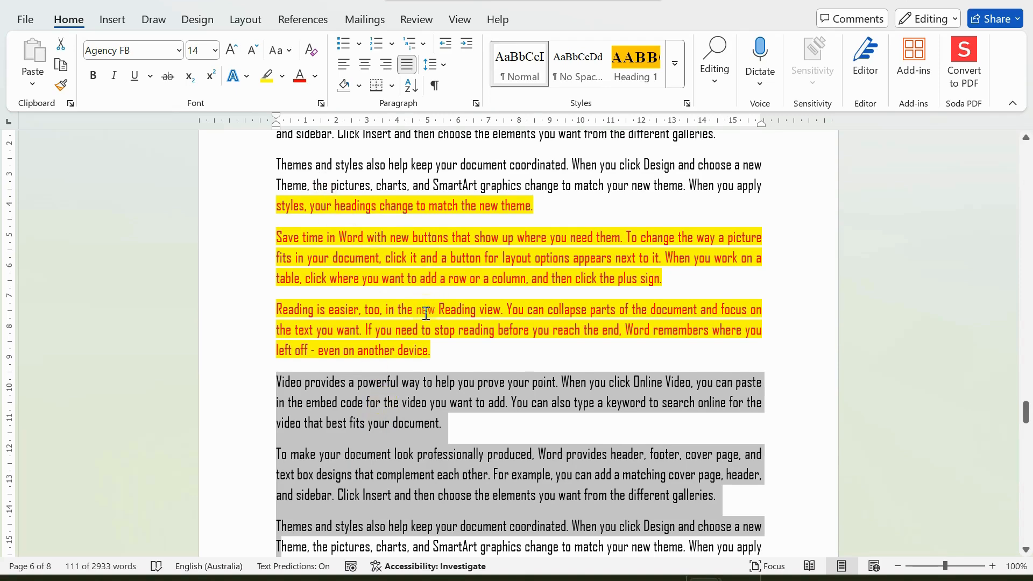
scroll(438, 267, "up", 3)
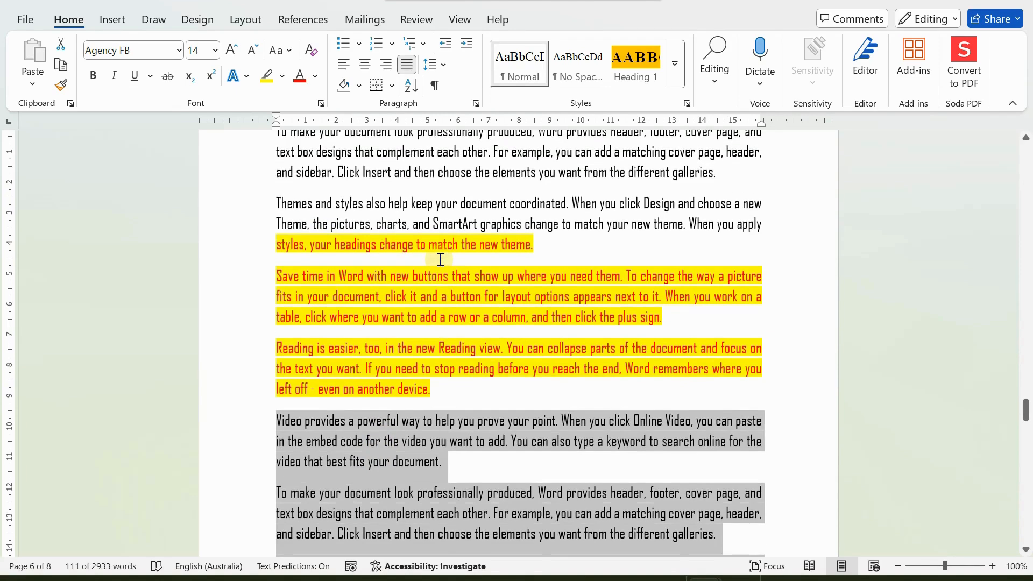
scroll(442, 263, "down", 4)
scroll(437, 267, "down", 1)
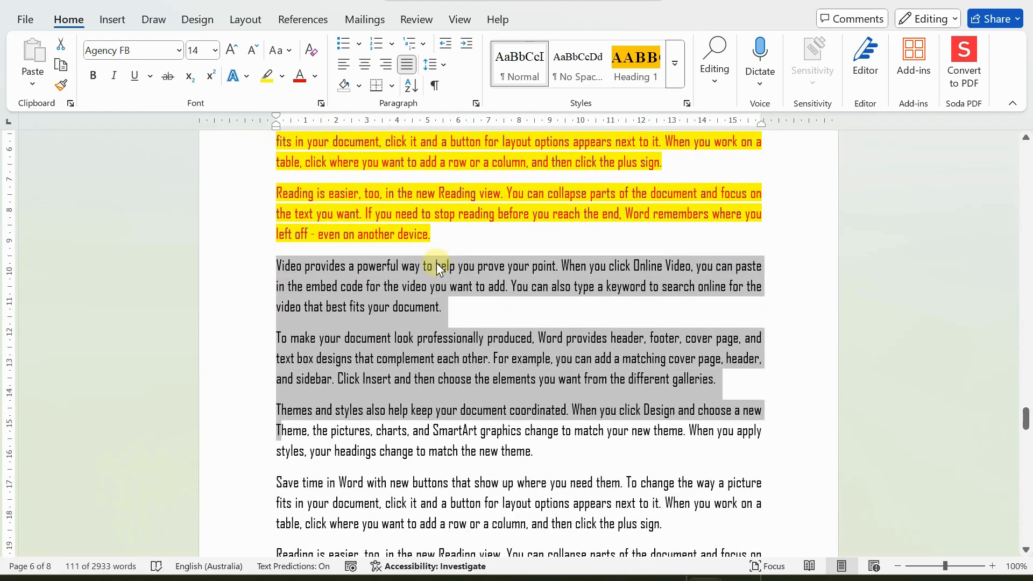
left_click(455, 302)
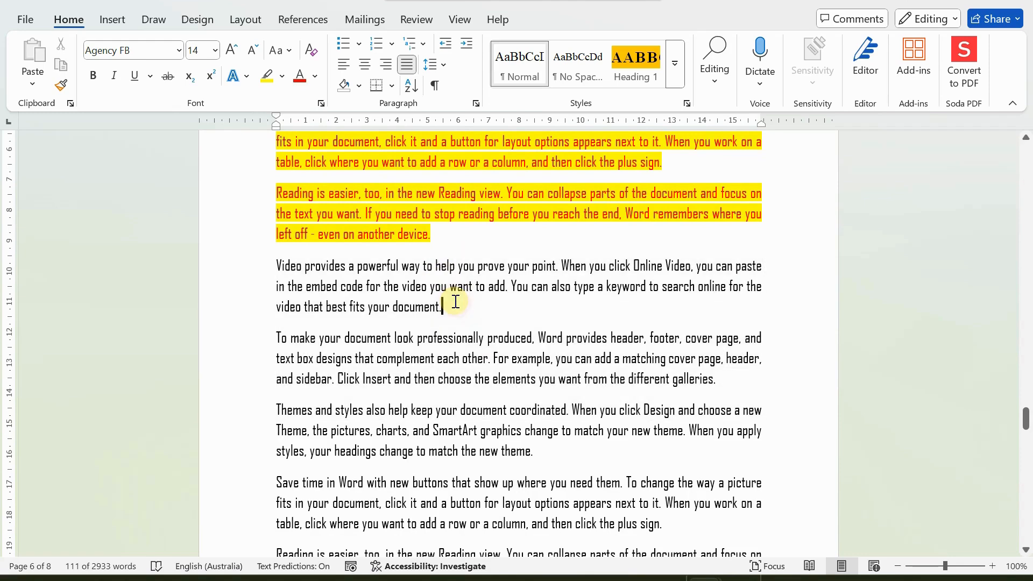
scroll(456, 301, "down", 1)
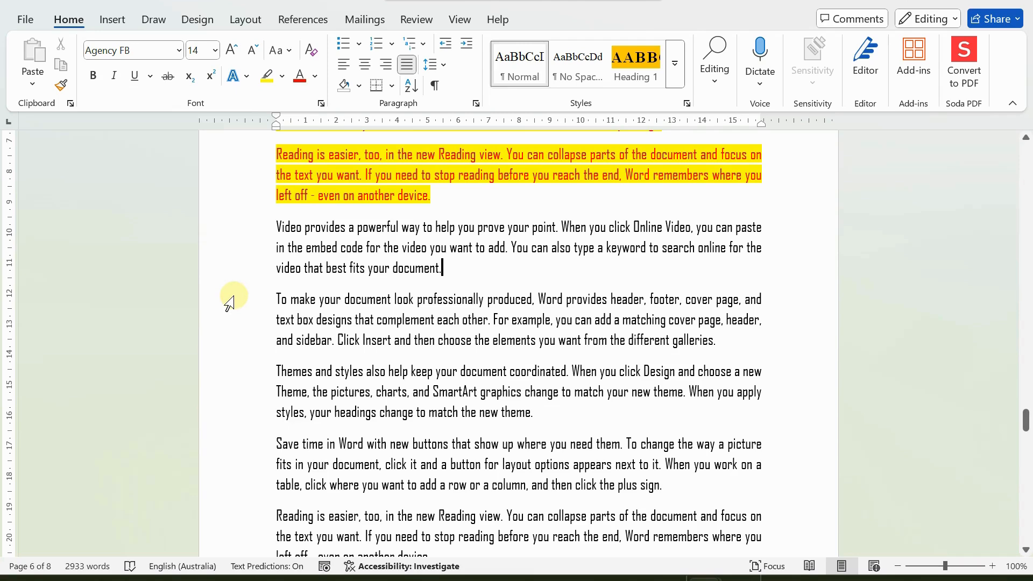
Select the whole "Save time in Word" paragraph, the following "Reading is easier" paragraph and the page's last "Video provides" paragraph, one at a time
scroll(236, 304, "down", 2)
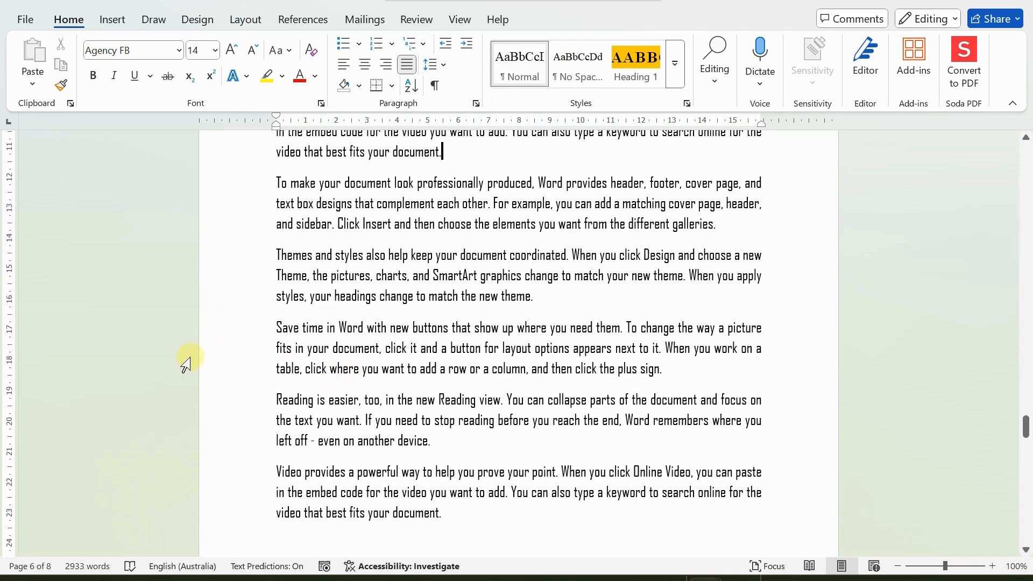
left_click(243, 343)
left_click(243, 343)
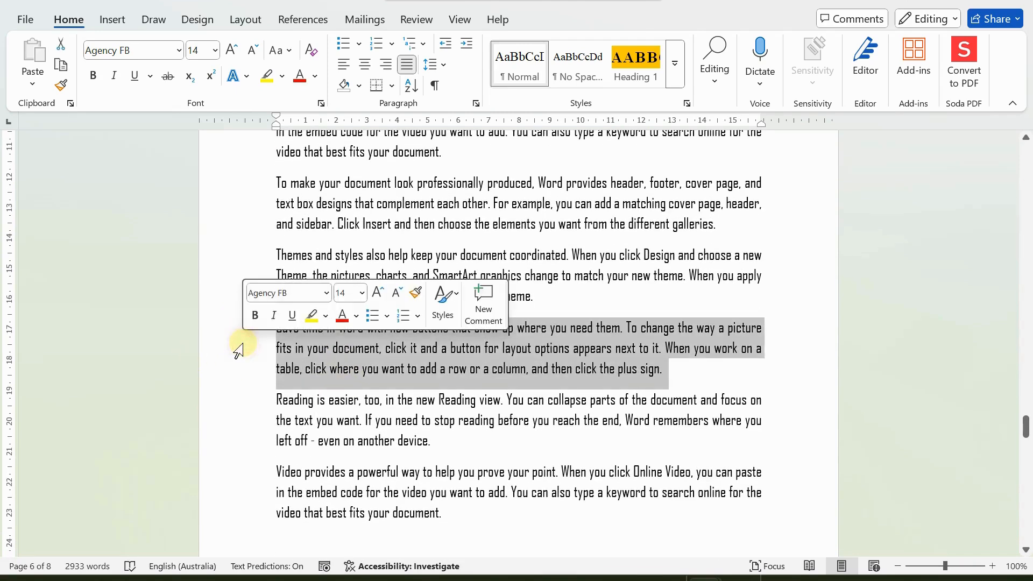
double_click(237, 428)
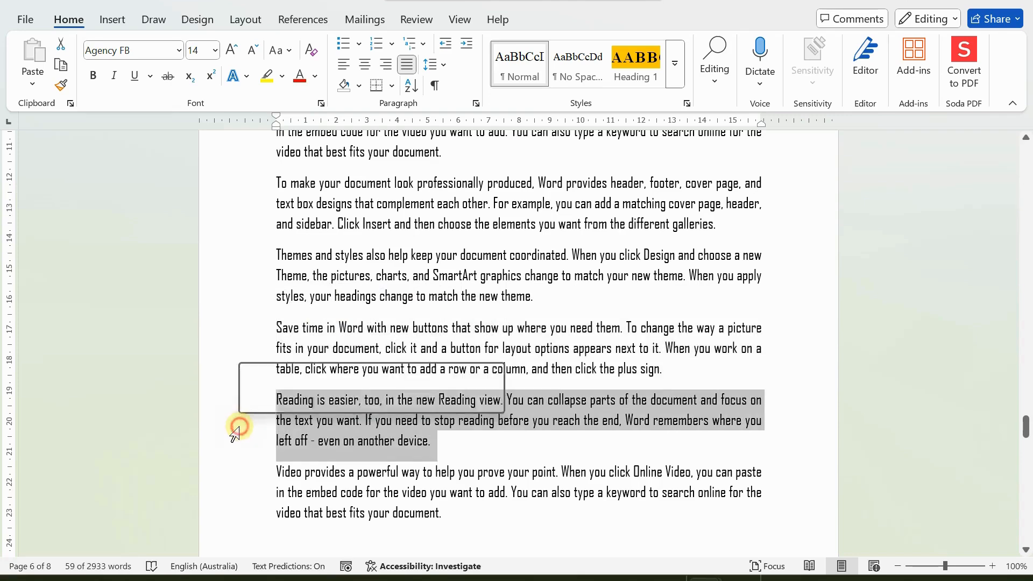
scroll(238, 426, "down", 3)
left_click(229, 338)
double_click(228, 338)
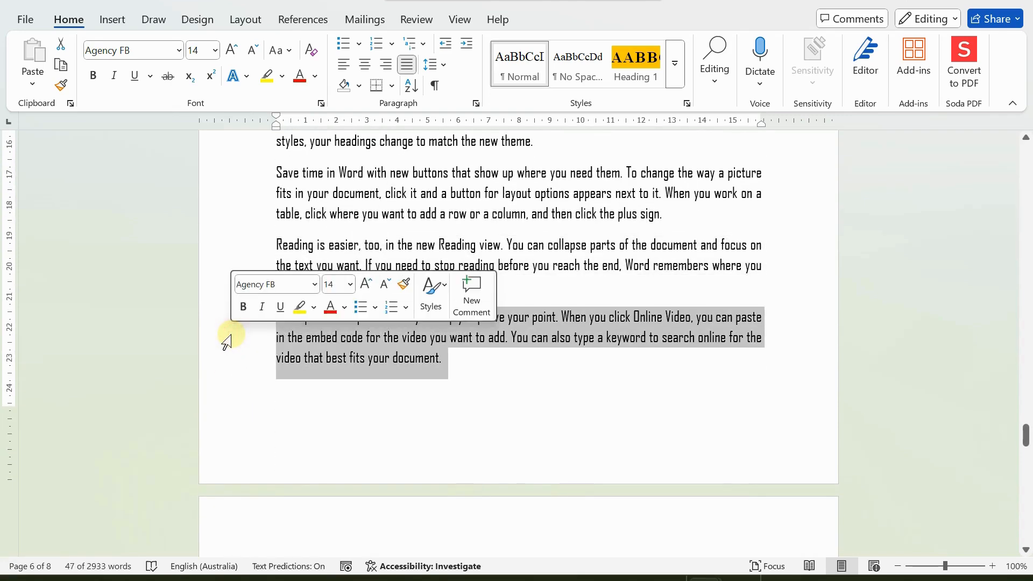
On page 7, select only the first line and then only the last line of the opening "To make your document" paragraph
scroll(227, 340, "down", 2)
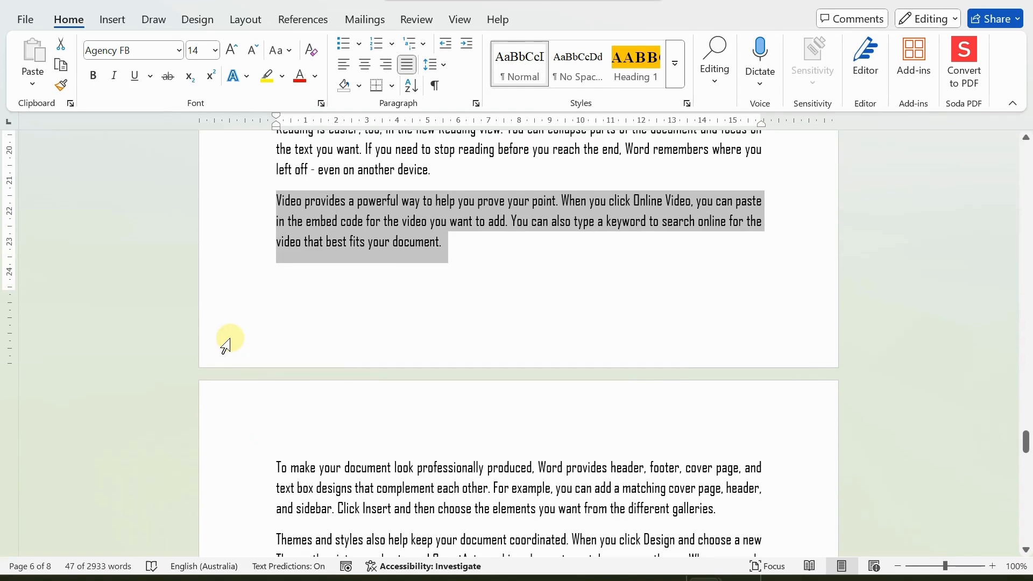
scroll(229, 345, "down", 3)
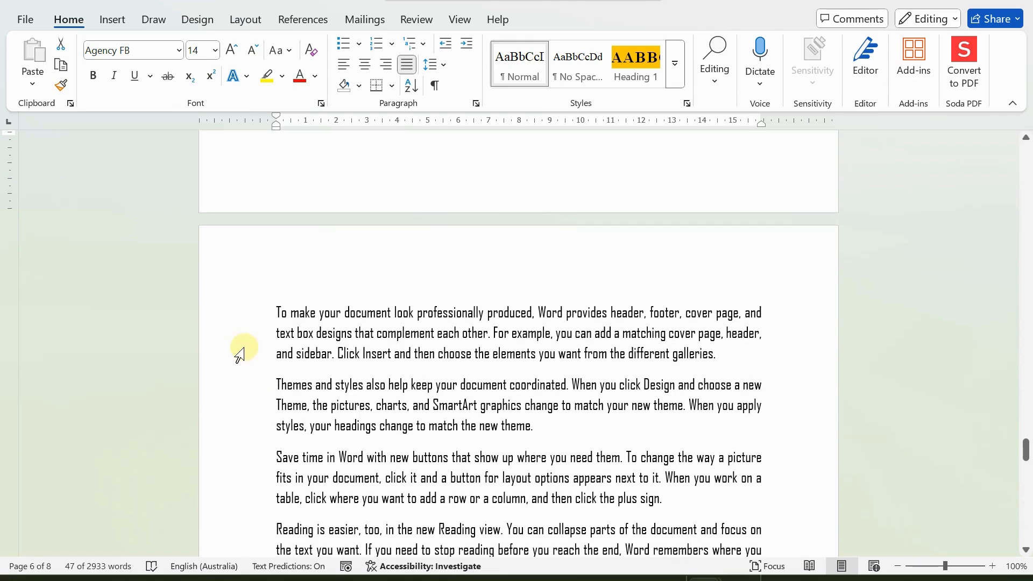
left_click(243, 323)
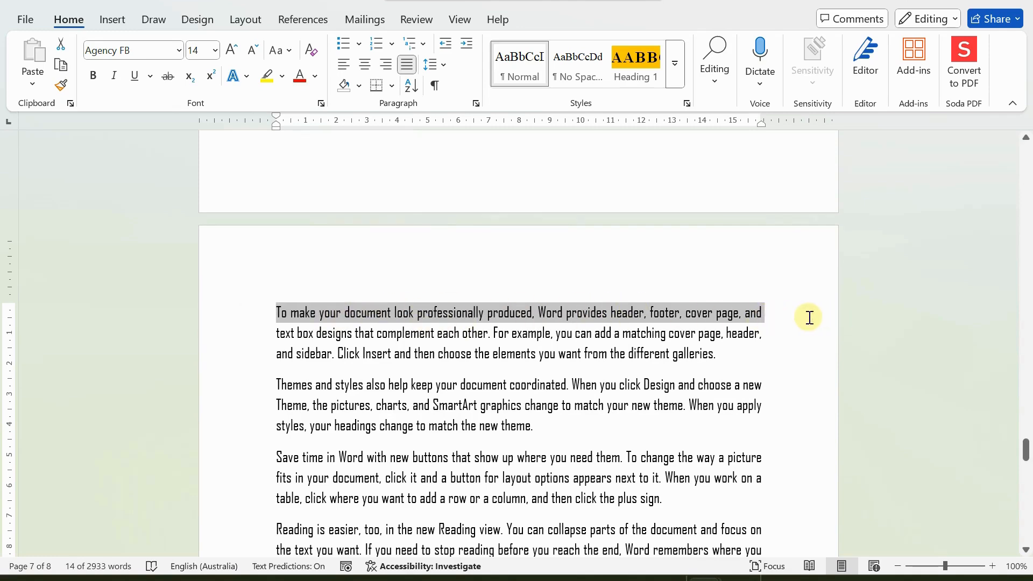
left_click(241, 360)
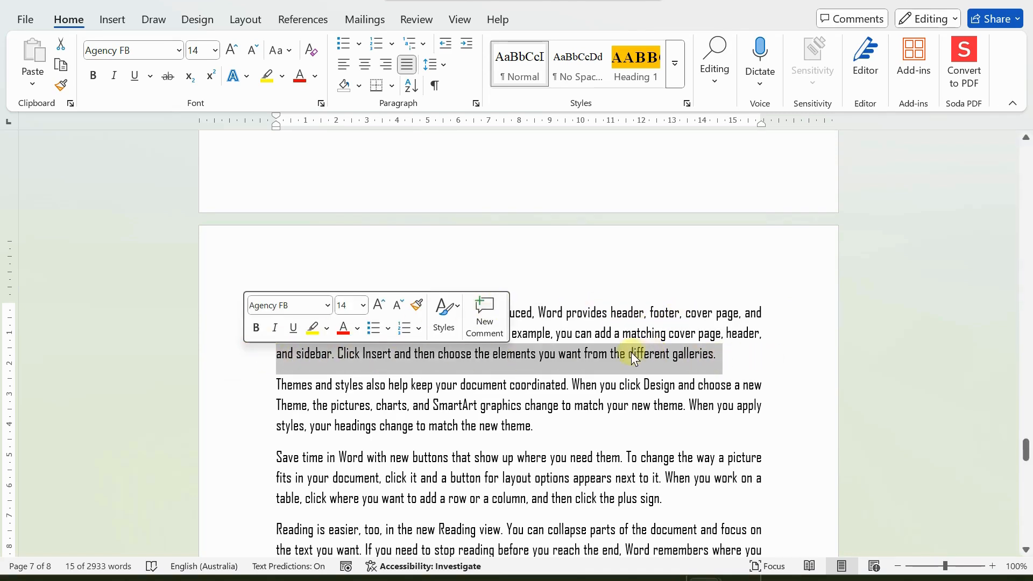
Select the entire document and look through the following pages to check the extent of the selection
scroll(226, 409, "down", 3)
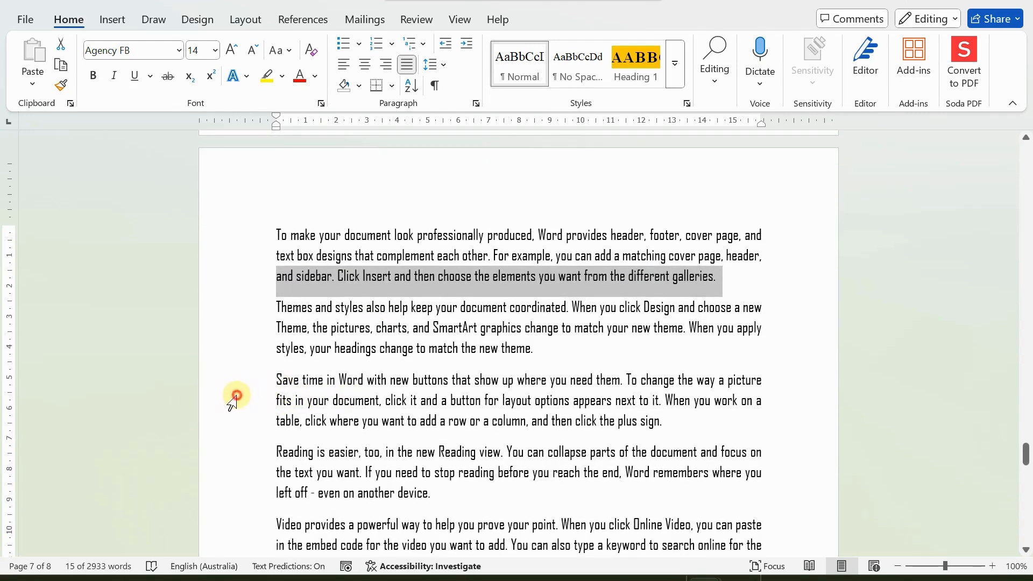
left_click(228, 398)
triple_click(229, 398)
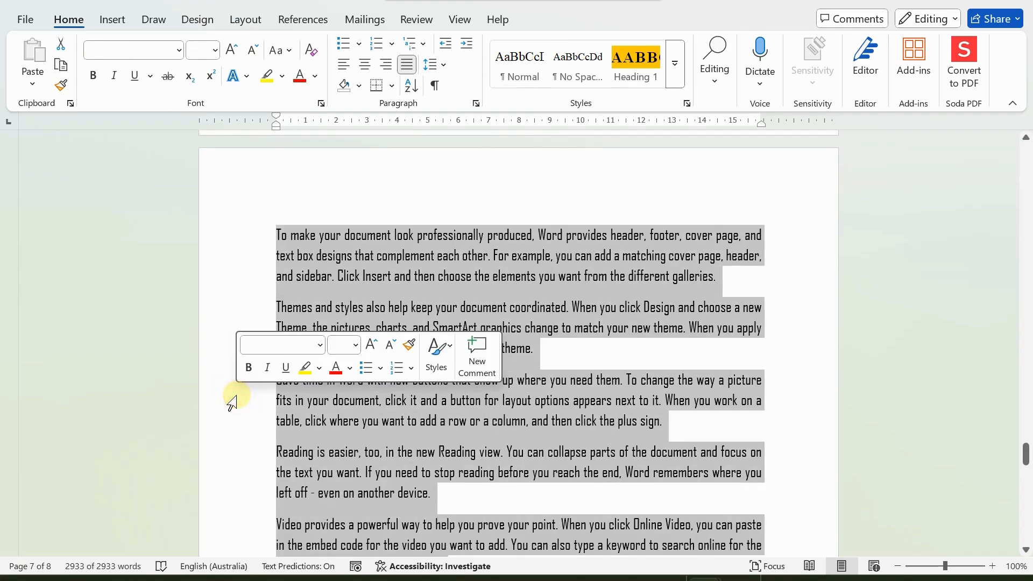
scroll(411, 357, "down", 2)
scroll(326, 404, "down", 10)
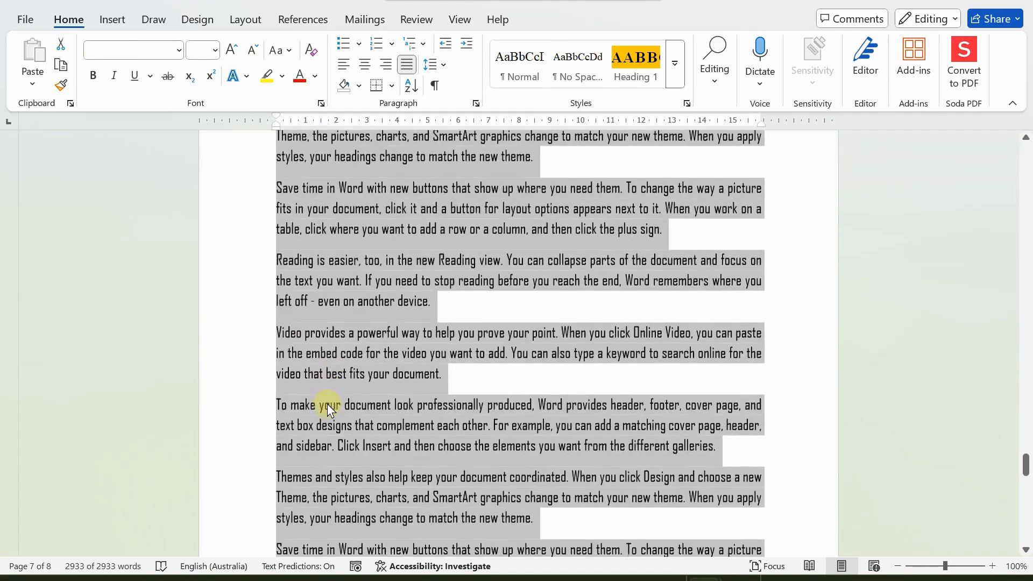
scroll(327, 403, "down", 3)
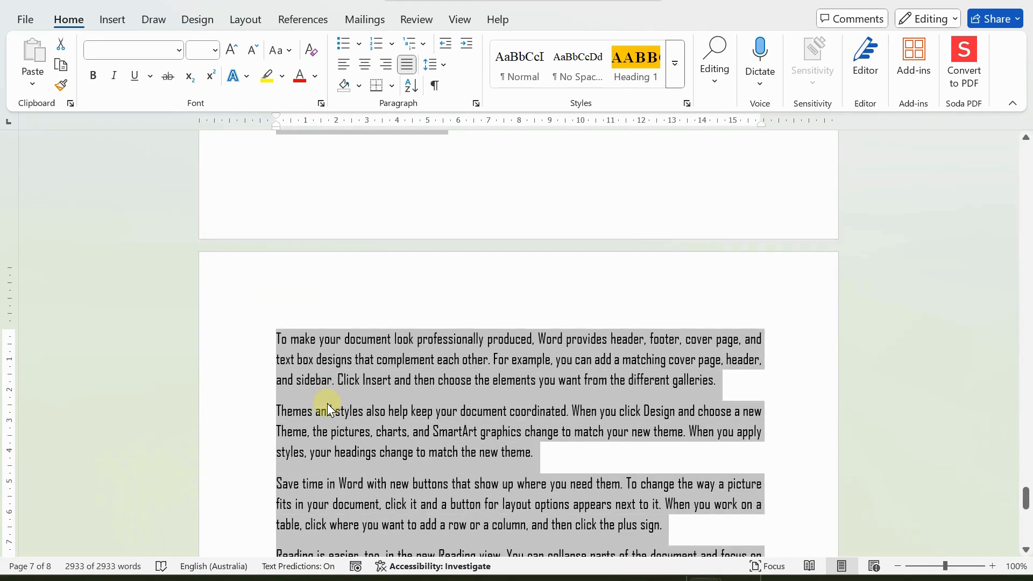
scroll(327, 402, "up", 8)
scroll(327, 403, "up", 10)
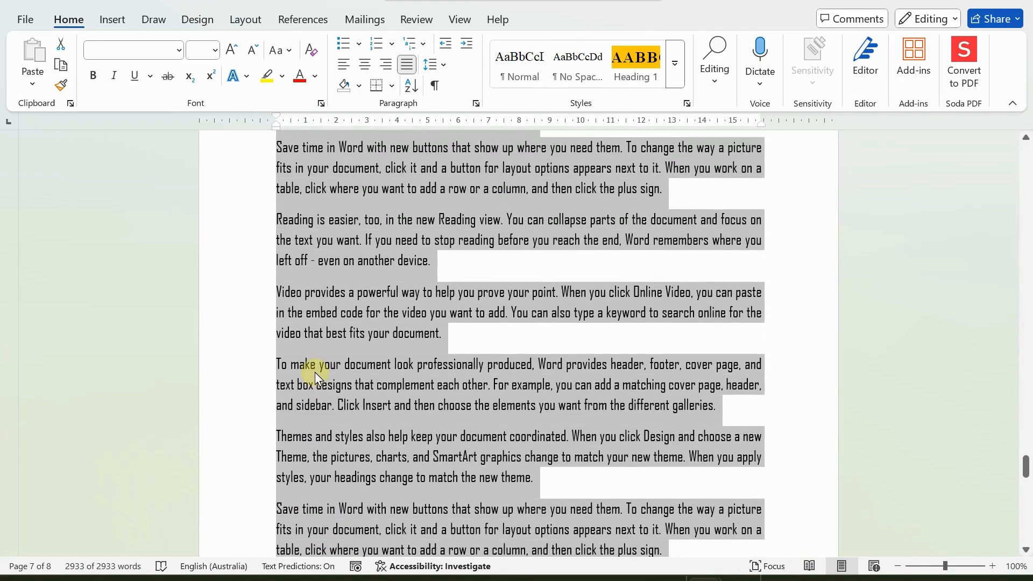
In page 7's first "Save time in Word" paragraph, select single lines and the whole paragraph, then extend the selection to the entire document
left_click(249, 345)
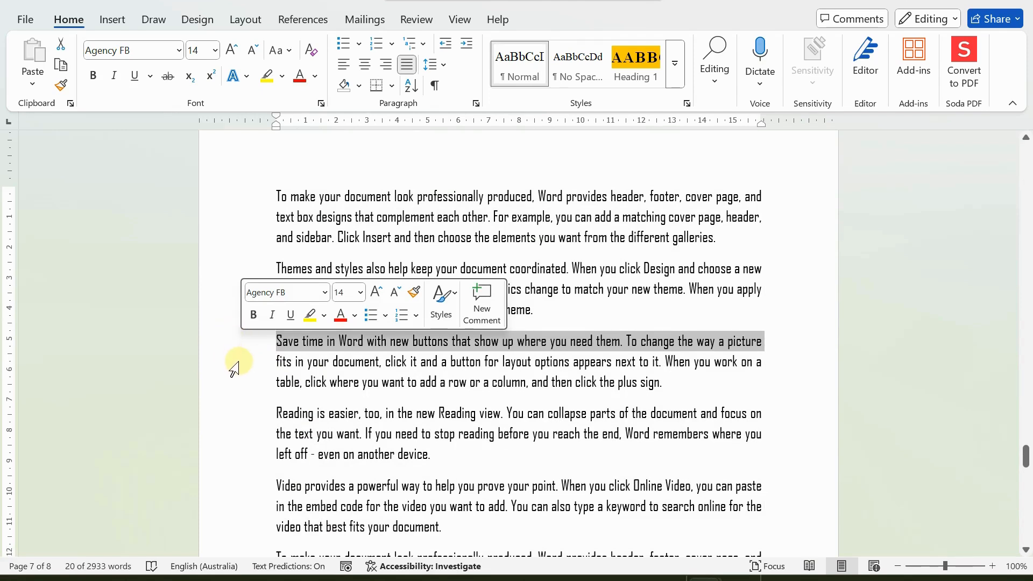
left_click(236, 366)
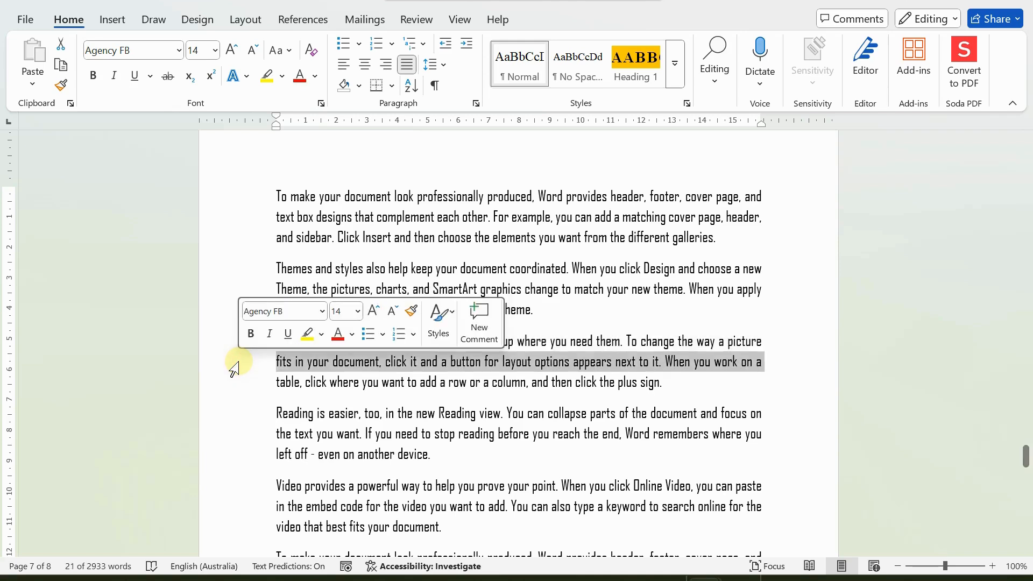
double_click(236, 366)
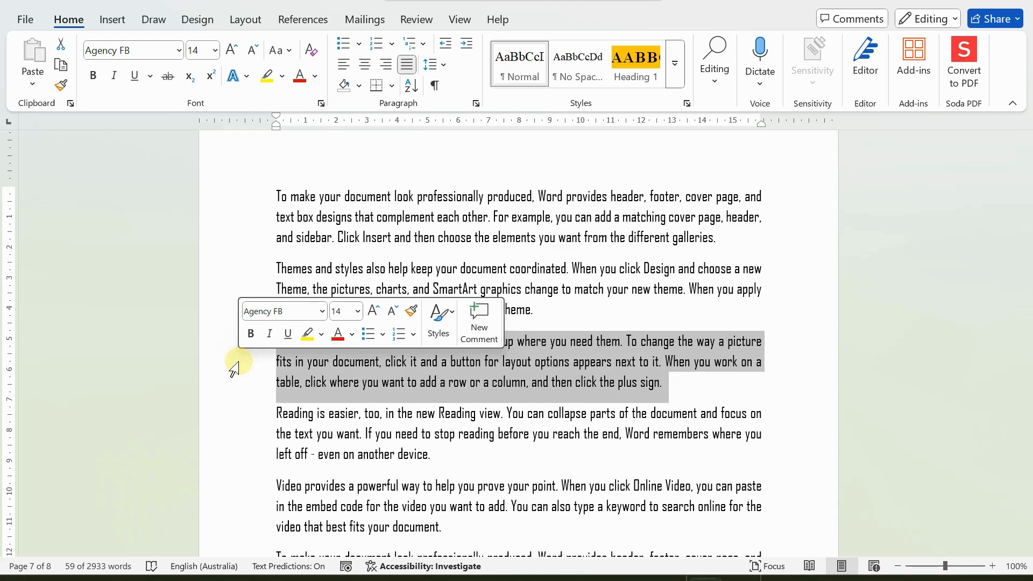
triple_click(235, 369)
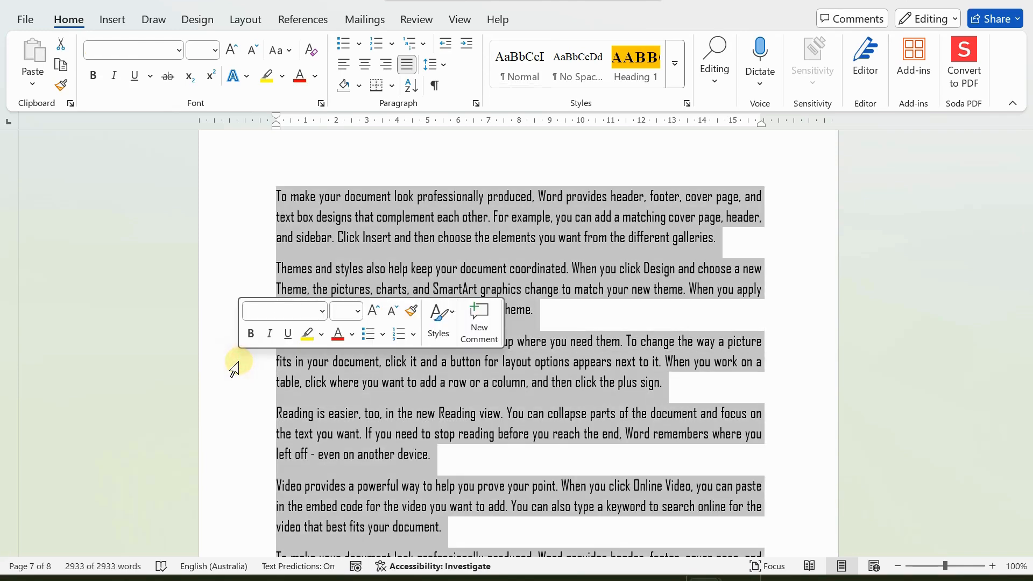
scroll(235, 370, "up", 1)
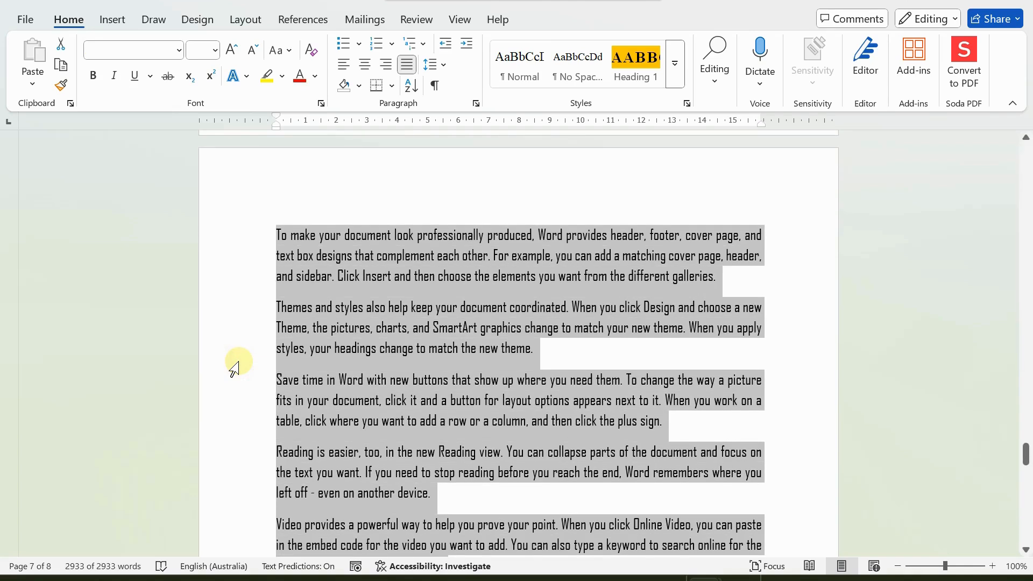
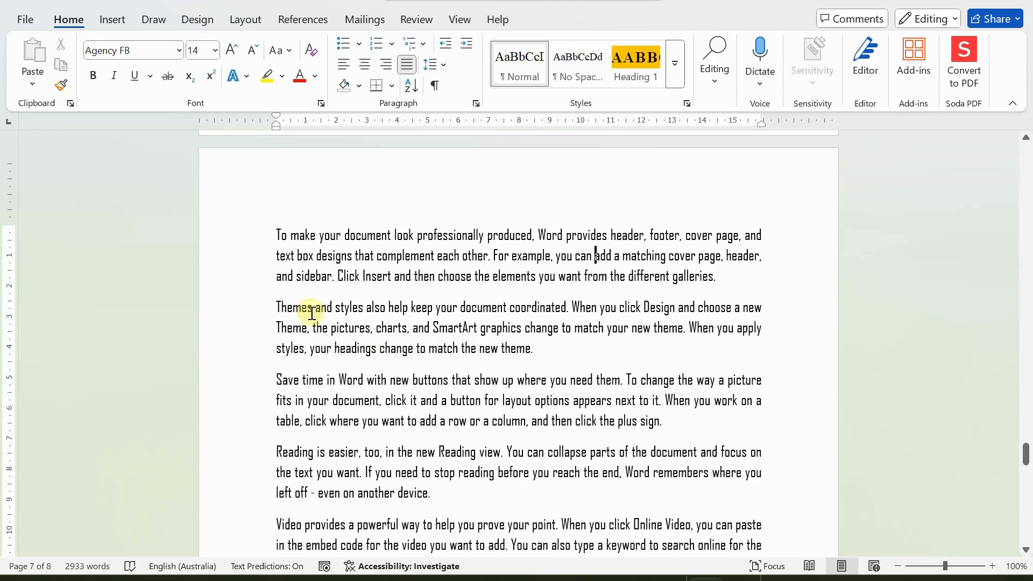
Select the entire document, then reduce the selection to the second line of page 7's first "Themes and styles" paragraph
scroll(312, 311, "down", 1)
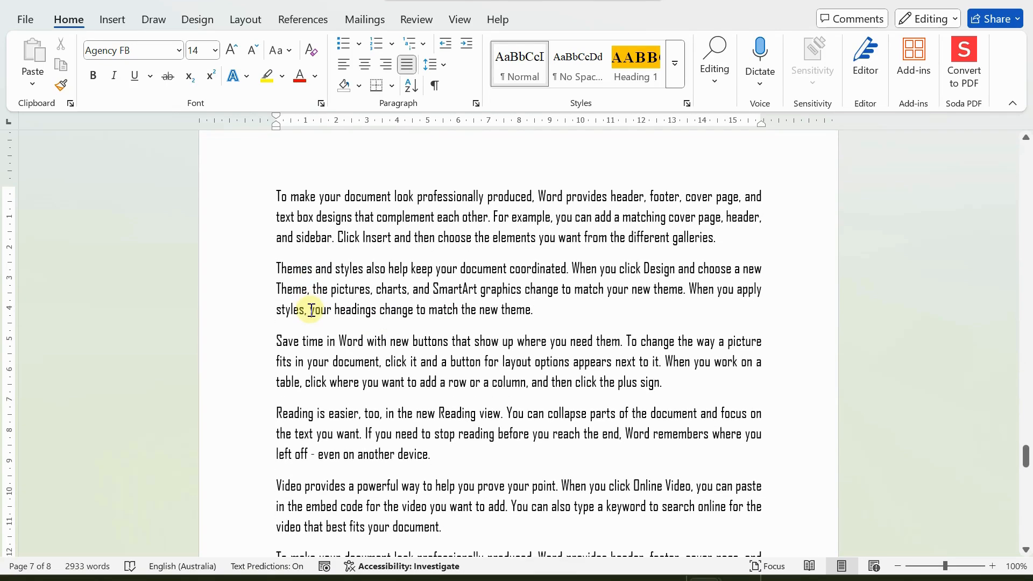
scroll(311, 310, "up", 1)
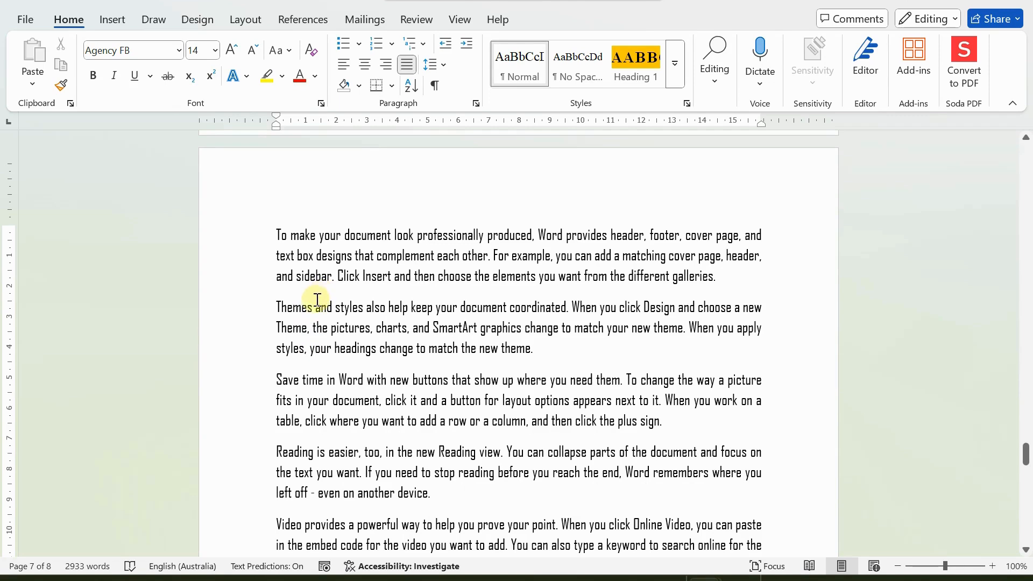
triple_click(230, 329)
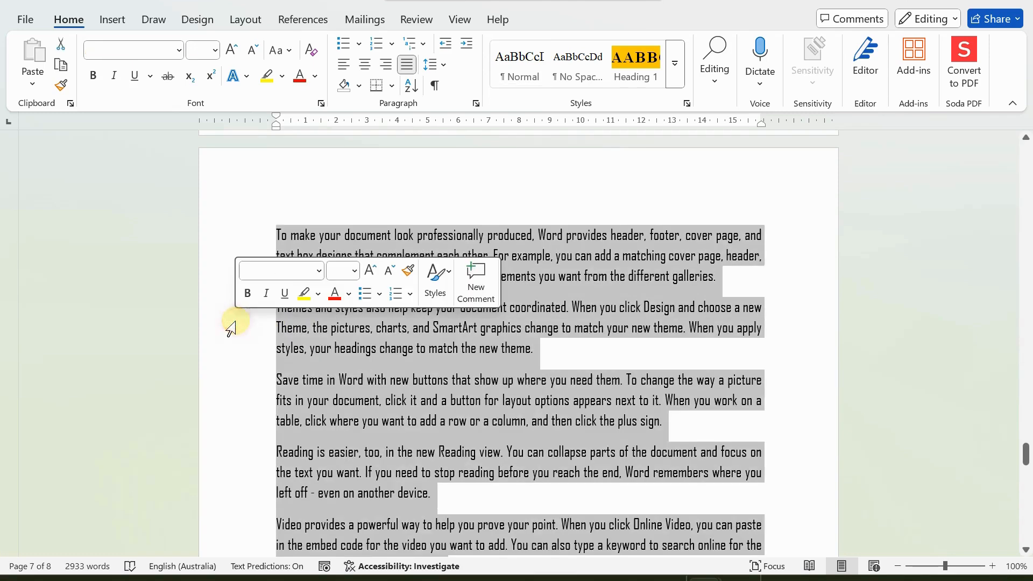
left_click(231, 328)
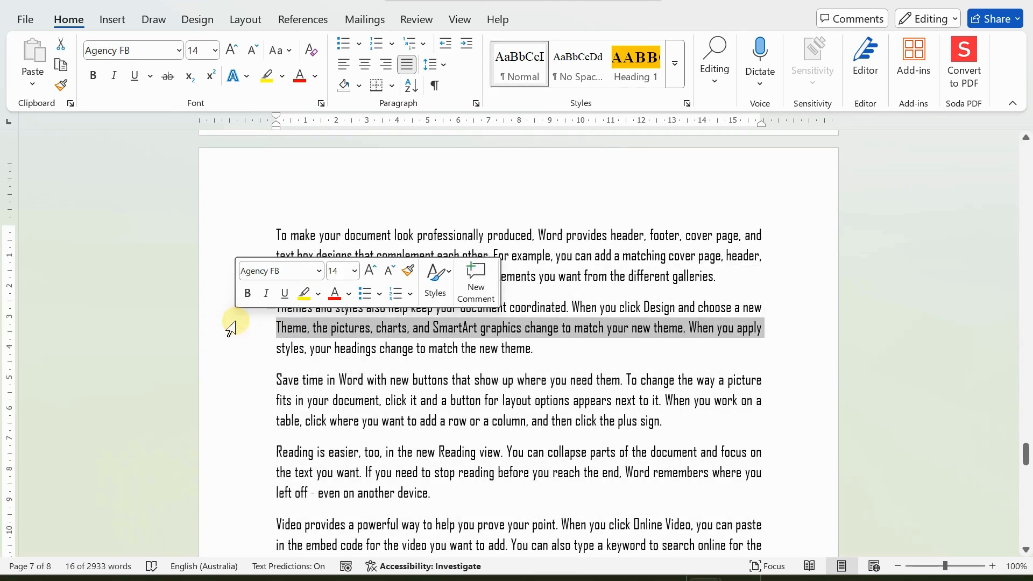
Select the whole "Themes and styles" paragraph, set its font colour to red, apply light blue shading and clear the selection
double_click(230, 326)
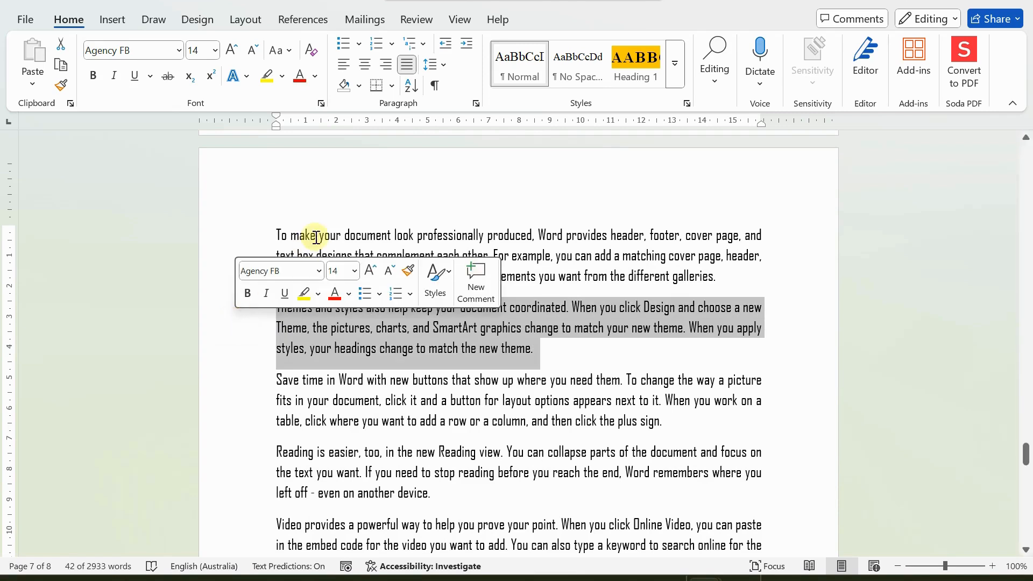
left_click(304, 76)
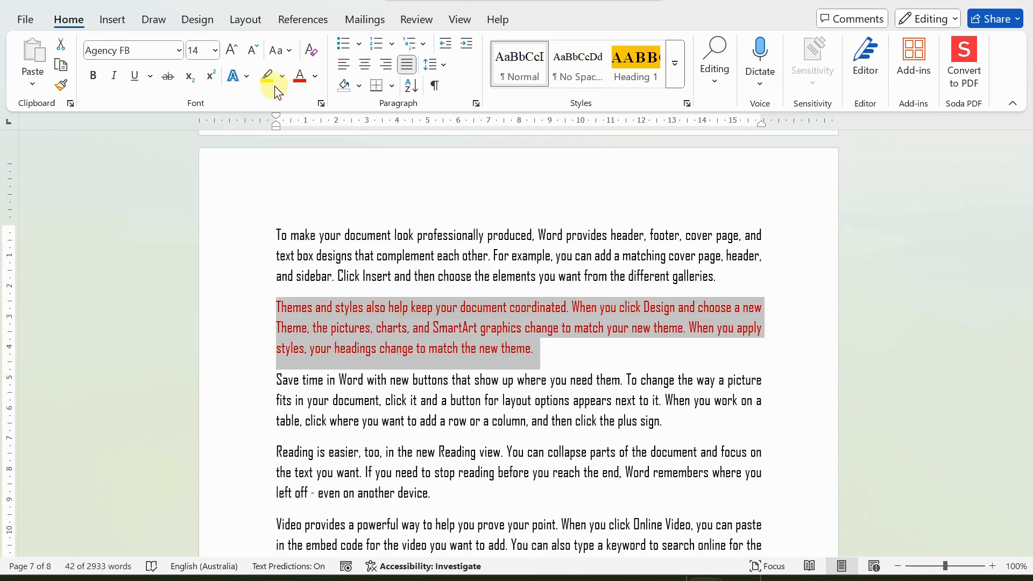
left_click(359, 86)
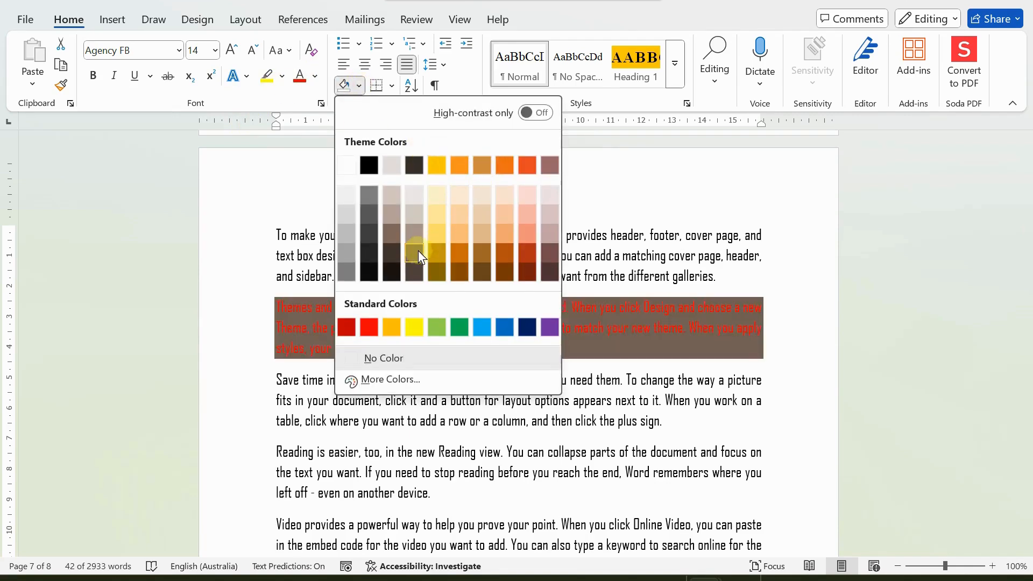
left_click(473, 325)
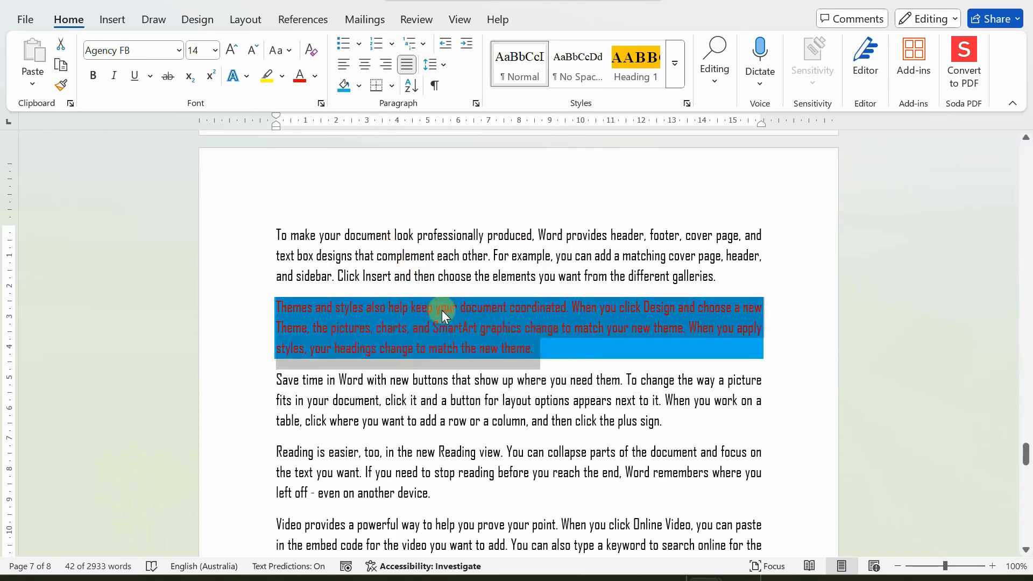
left_click(438, 274)
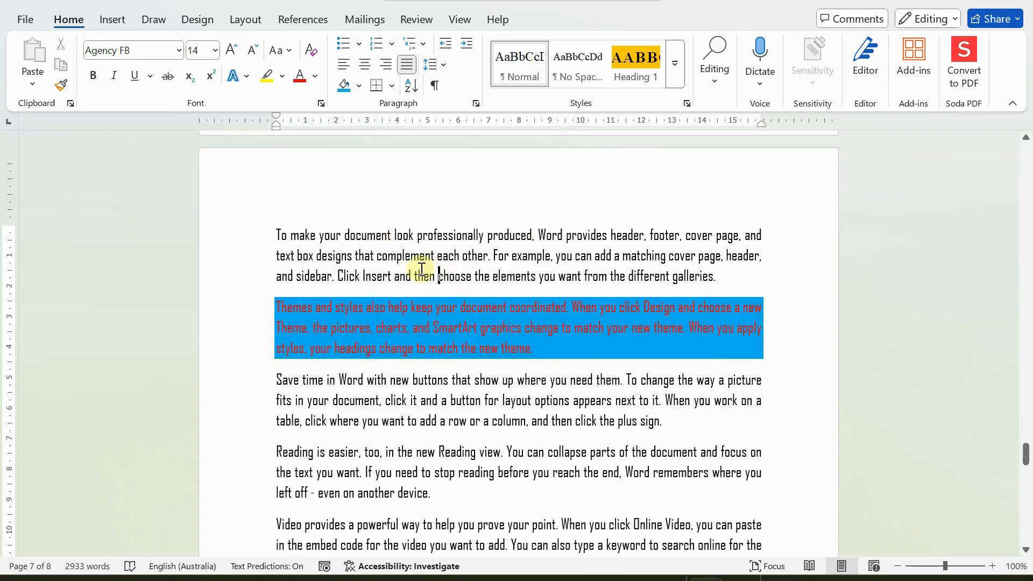
Select the whole blue-shaded "Themes and styles" paragraph and cut it from the document
left_click(247, 317)
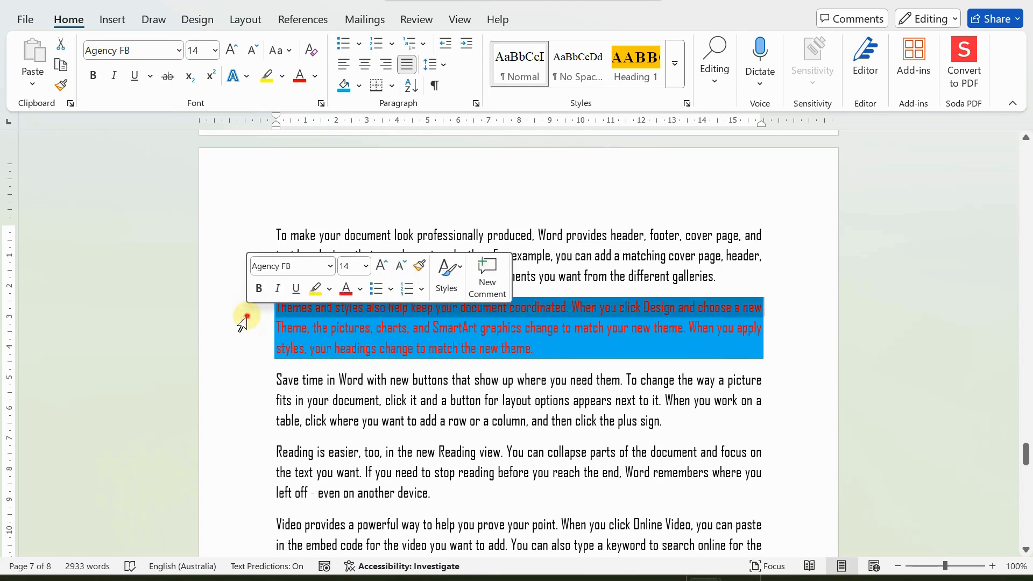
double_click(244, 320)
key("ctrl+c")
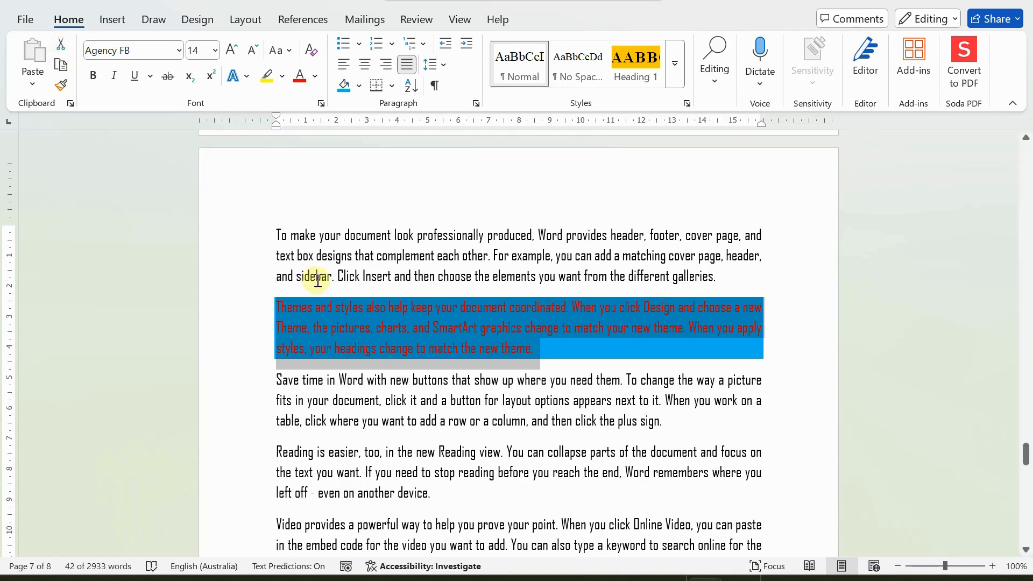
right_click(381, 314)
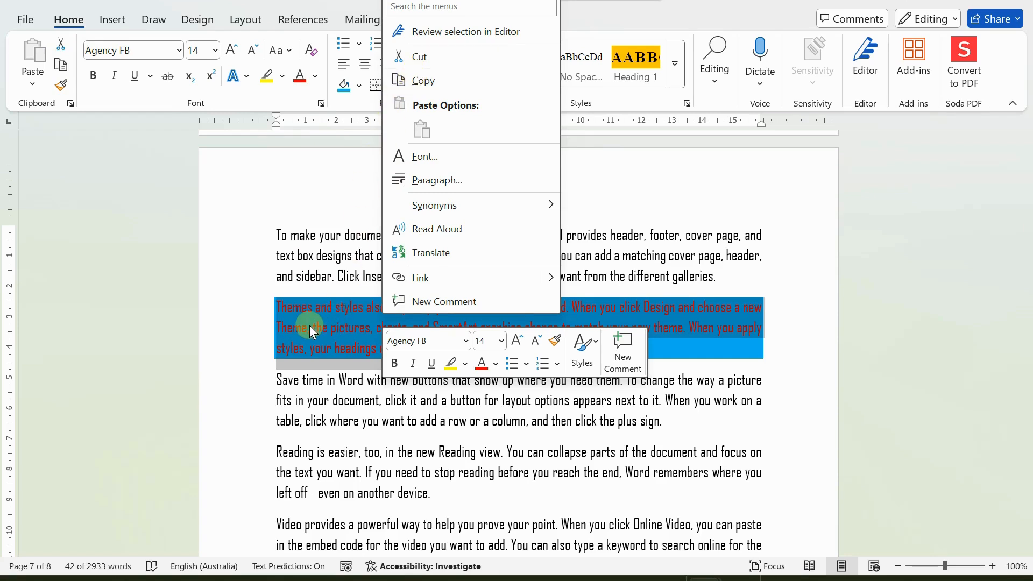
key("Escape")
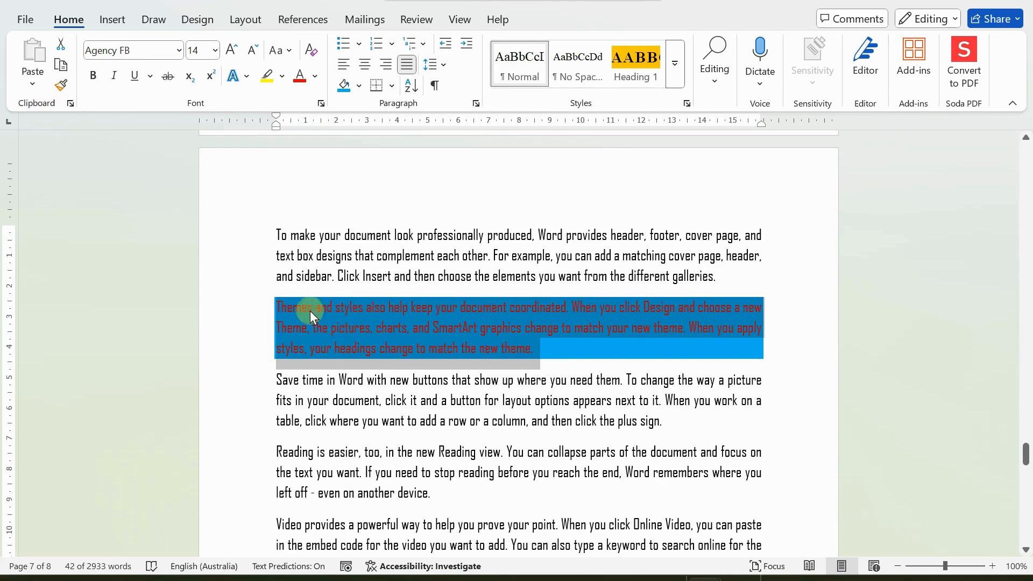
right_click(363, 323)
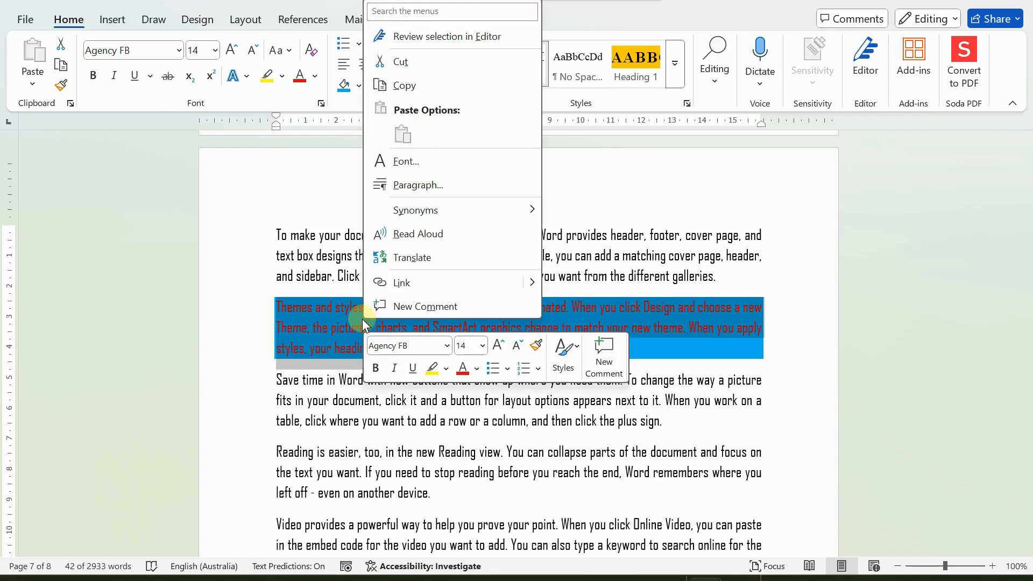
left_click(398, 62)
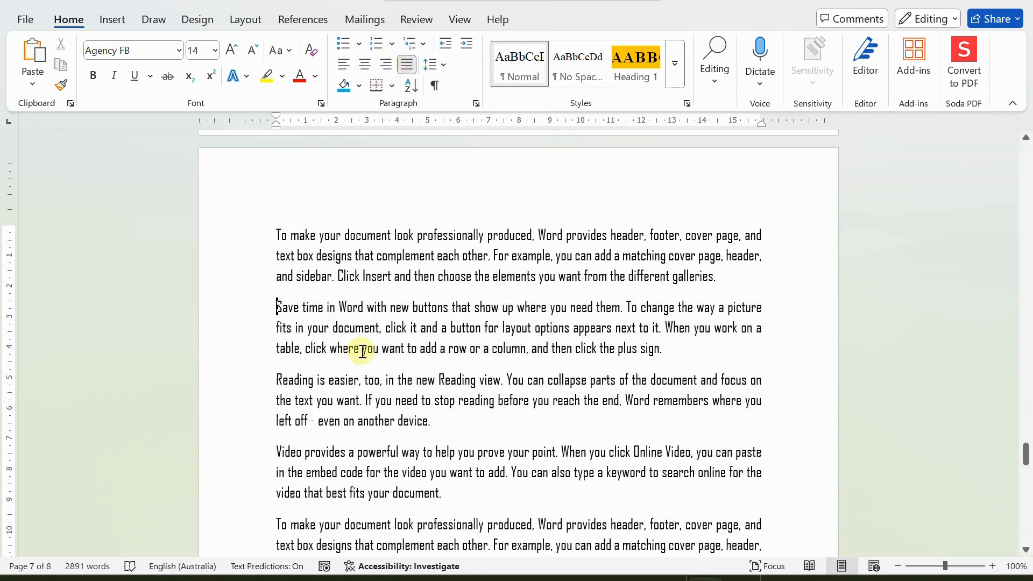
scroll(364, 353, "down", 7)
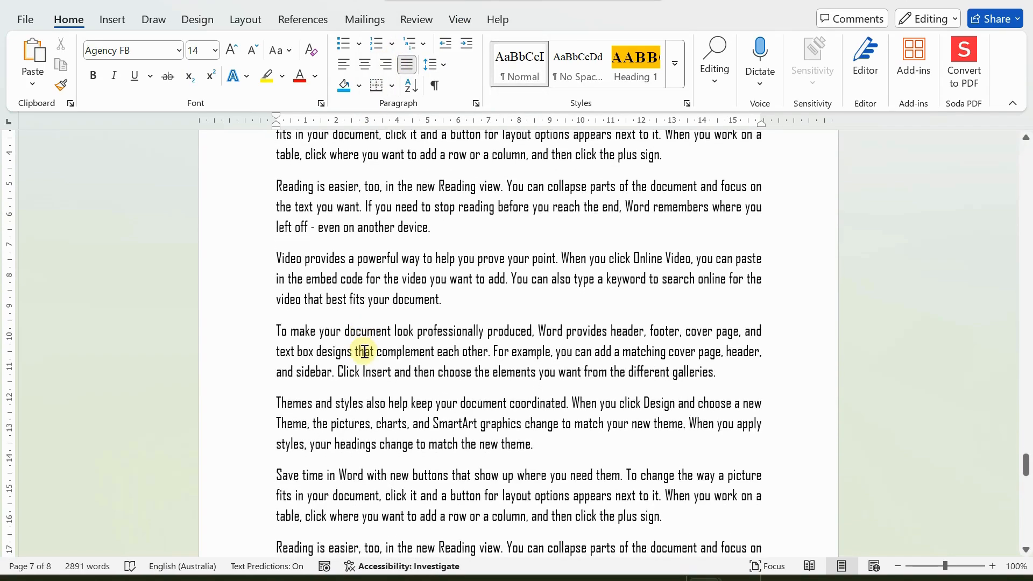
Add two blank paragraphs after the "Themes and styles" paragraph at the start of page 8
scroll(364, 352, "down", 5)
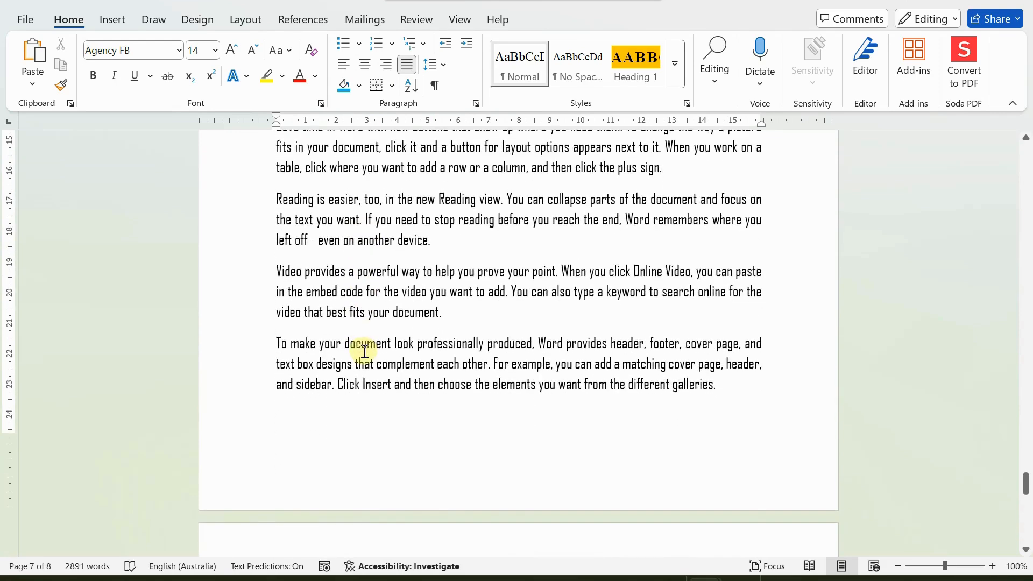
scroll(364, 353, "down", 1)
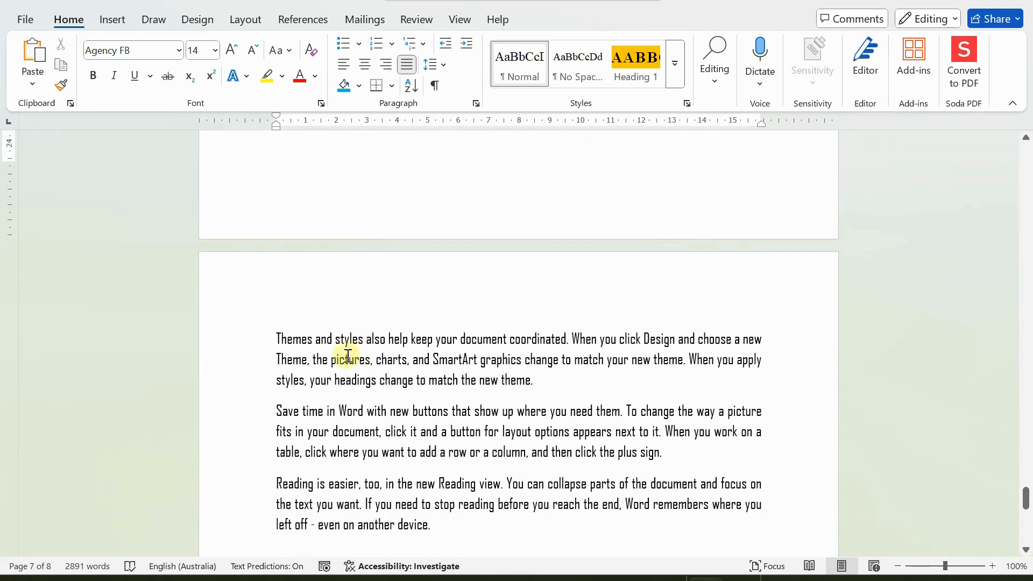
left_click(304, 395)
left_click(561, 376)
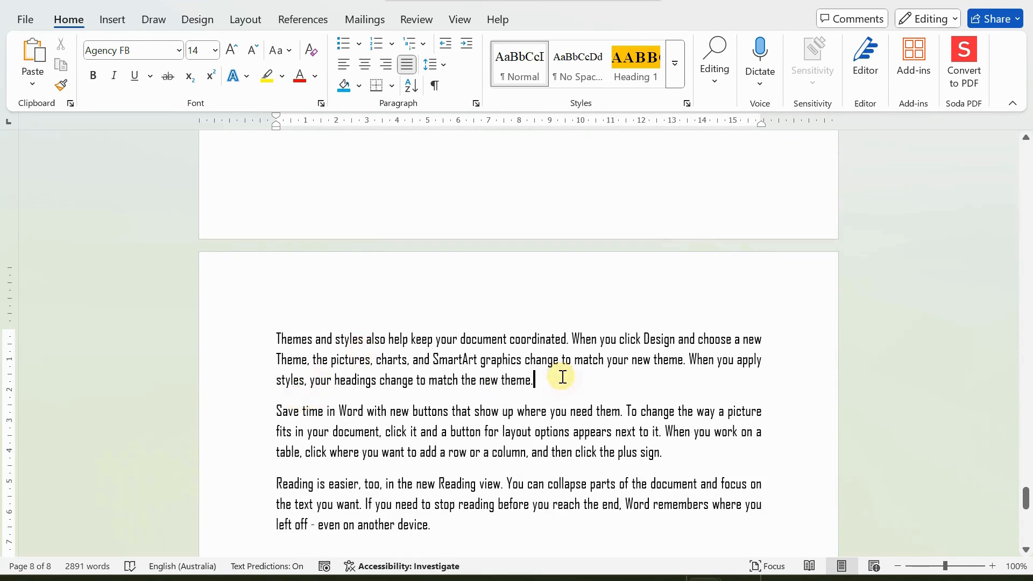
key("Return")
type("\\")
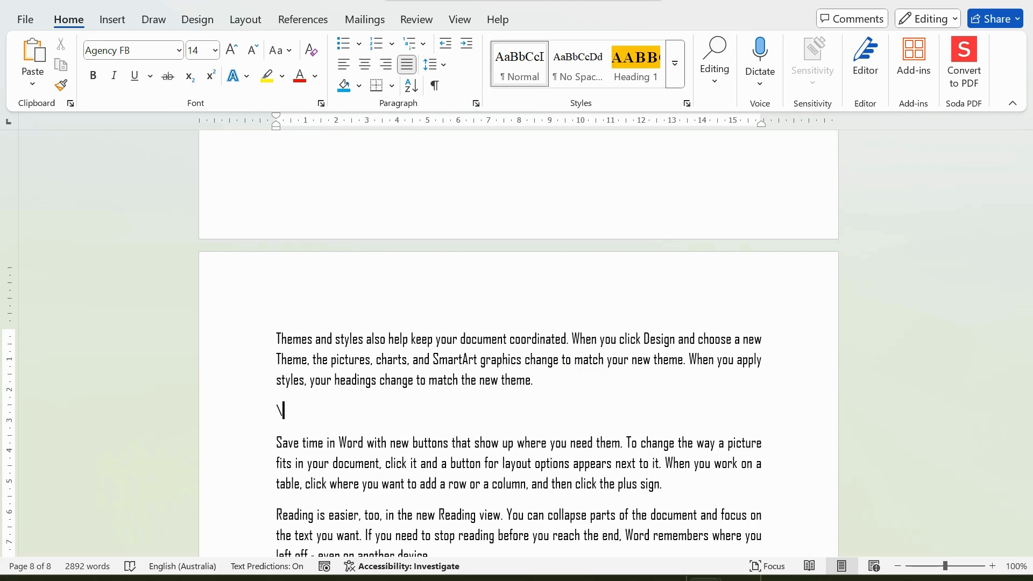
key("BackSpace")
key("Return")
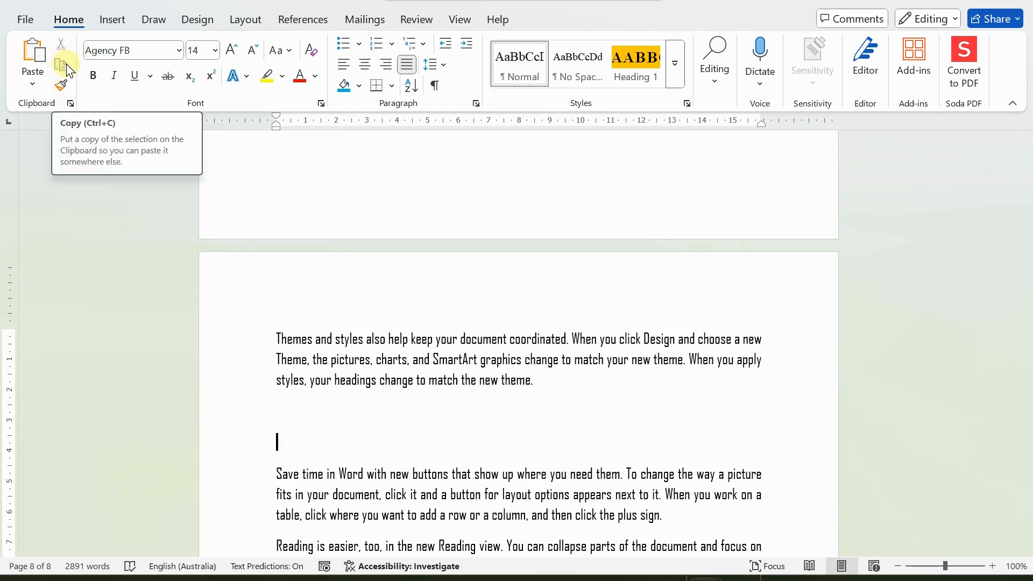
Paste the cut blue-shaded paragraph twice below page 8's first paragraph, keeping its source formatting and leaving a gap between the copies
right_click(301, 425)
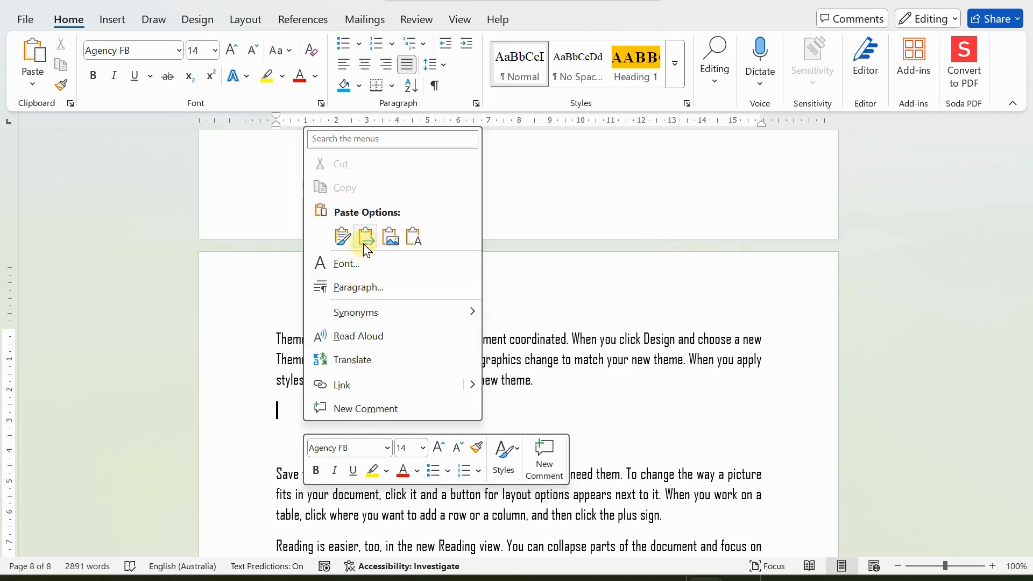
left_click(342, 236)
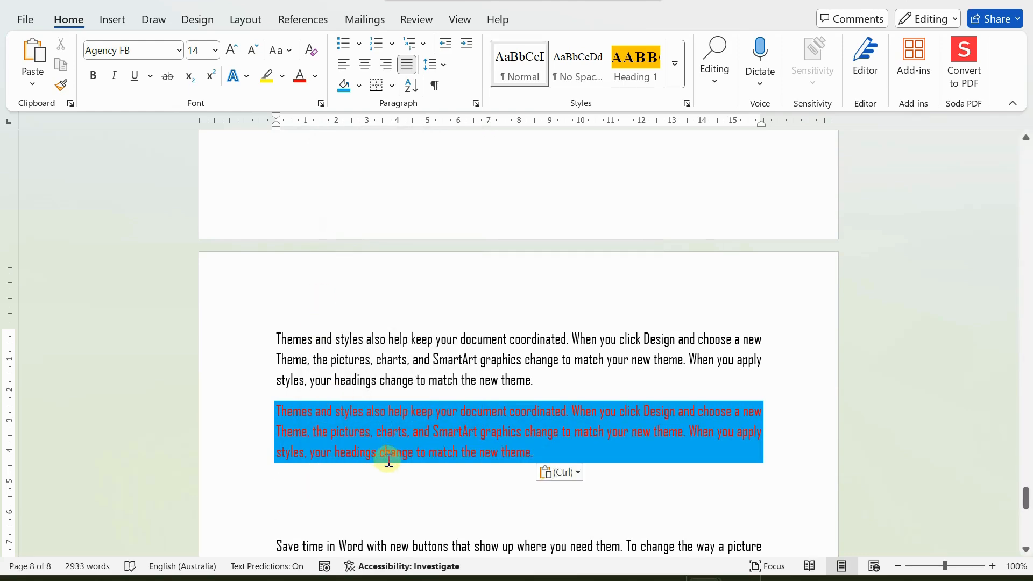
key("Return")
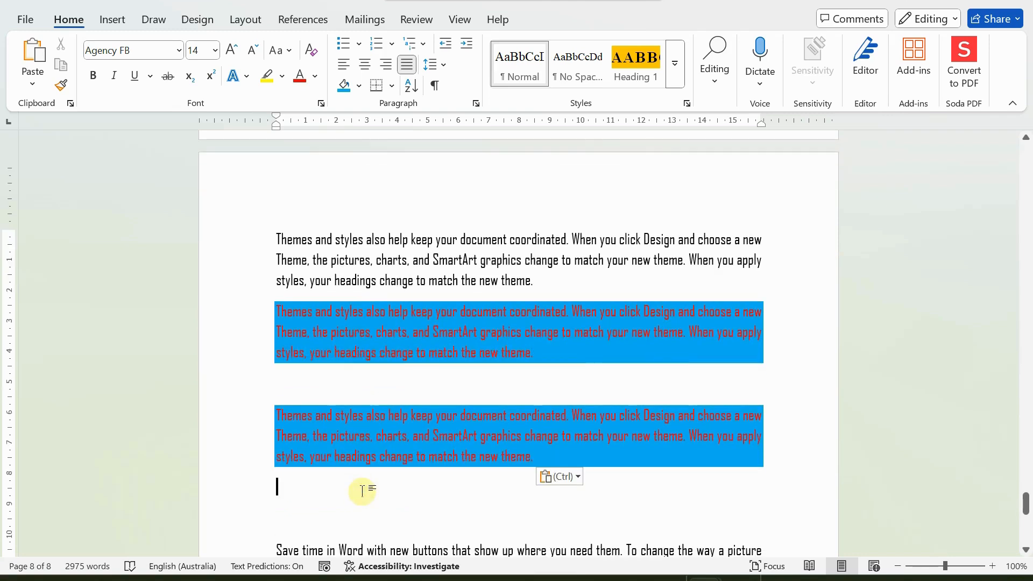
Select both pasted blue-shaded "Themes and styles" paragraphs on page 8 and delete them
left_click(318, 374)
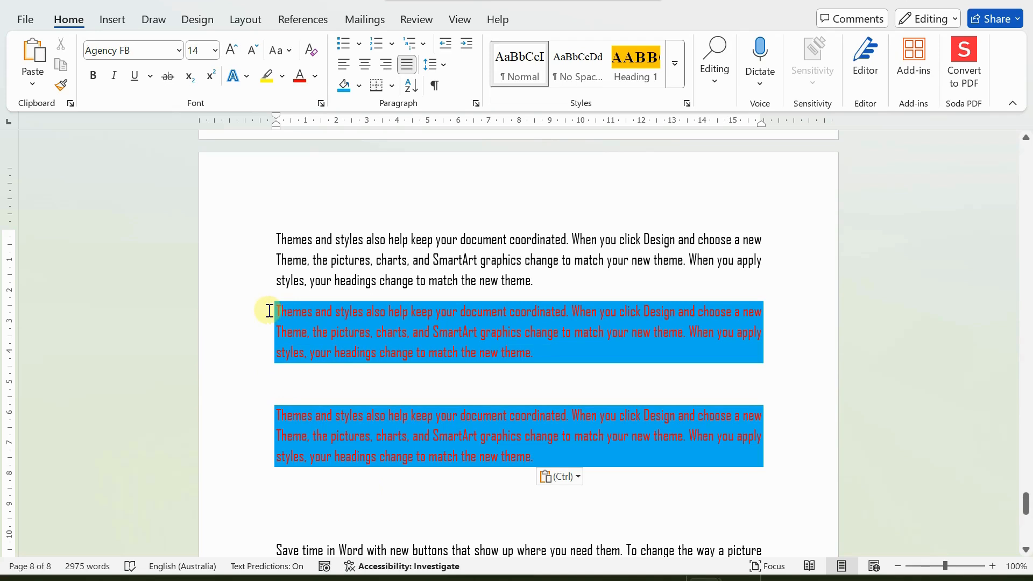
left_click_drag(268, 311, 691, 464)
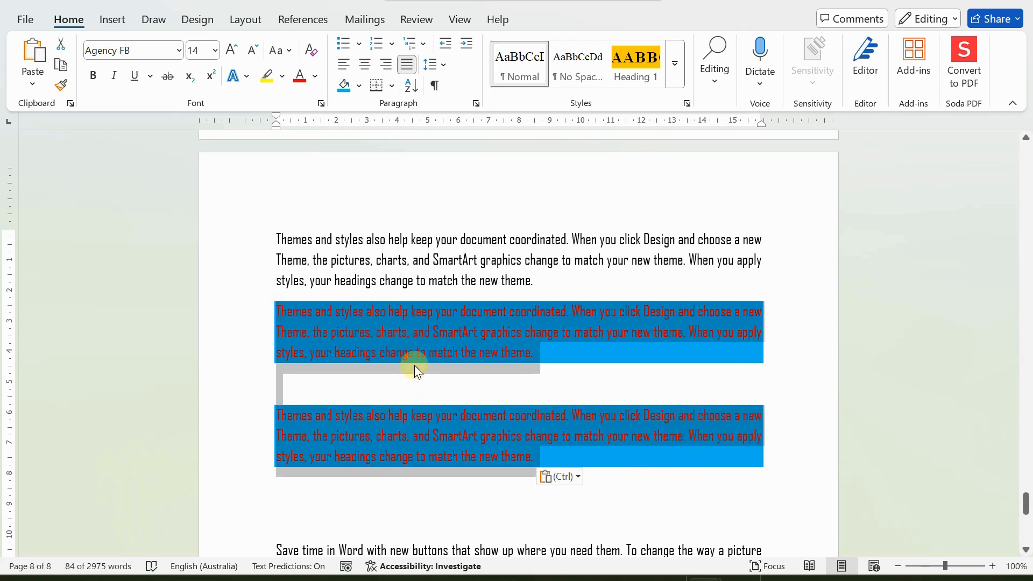
key("Delete")
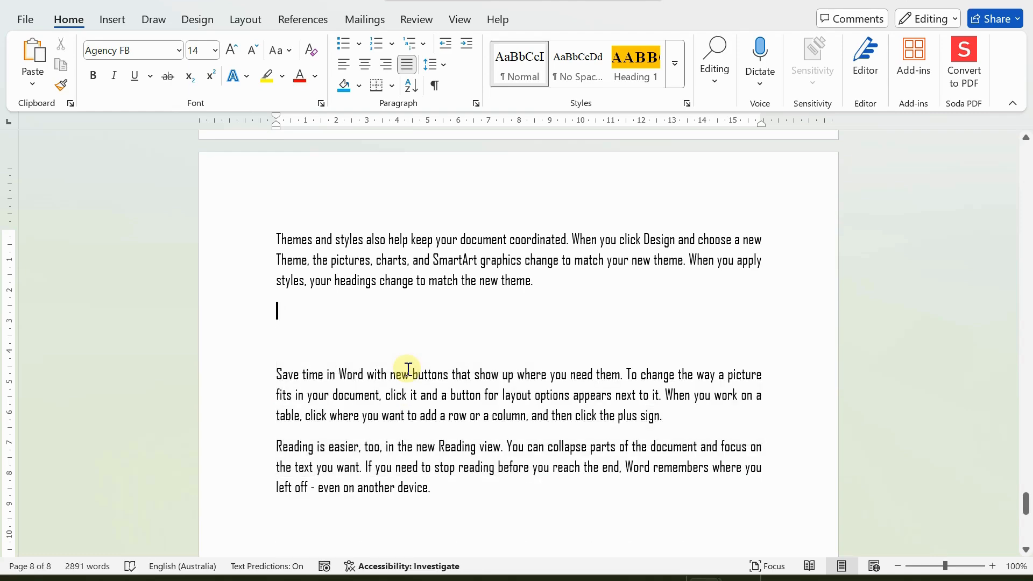
scroll(408, 369, "up", 3)
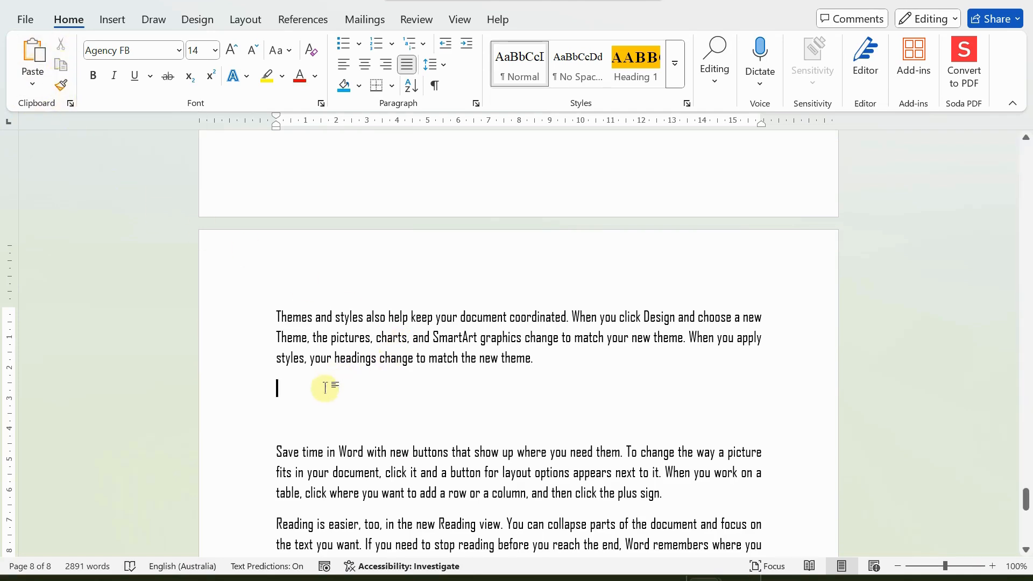
right_click(289, 397)
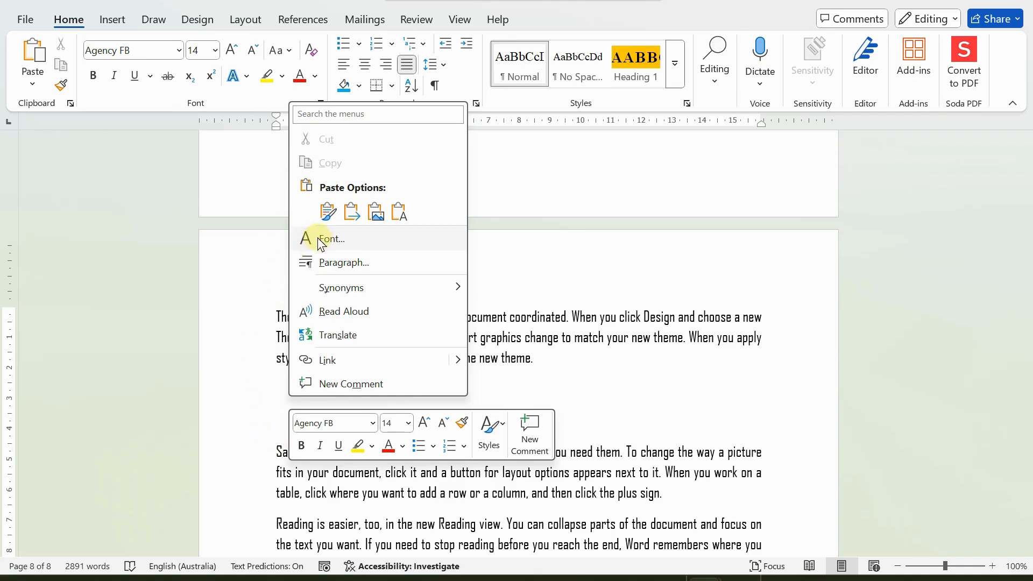
left_click(272, 403)
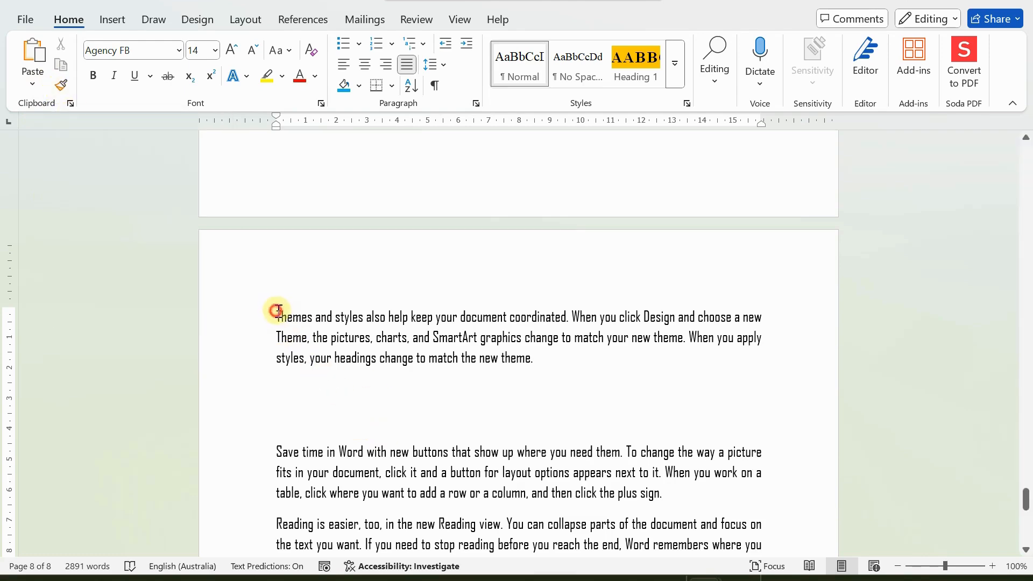
Select the whole "Themes and styles" paragraph at the start of page 8 and set its font colour to red
left_click_drag(276, 310, 565, 358)
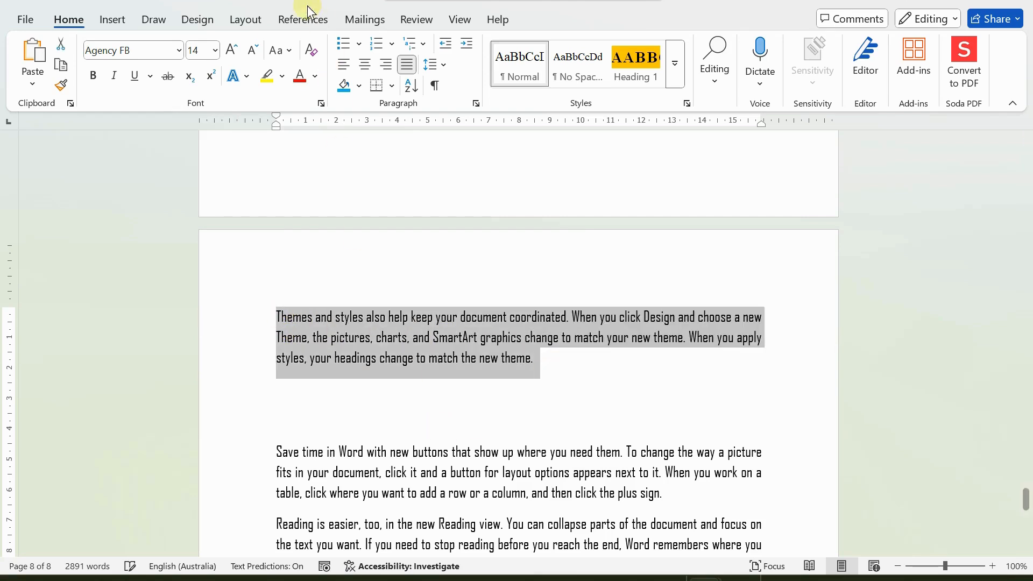
left_click(299, 75)
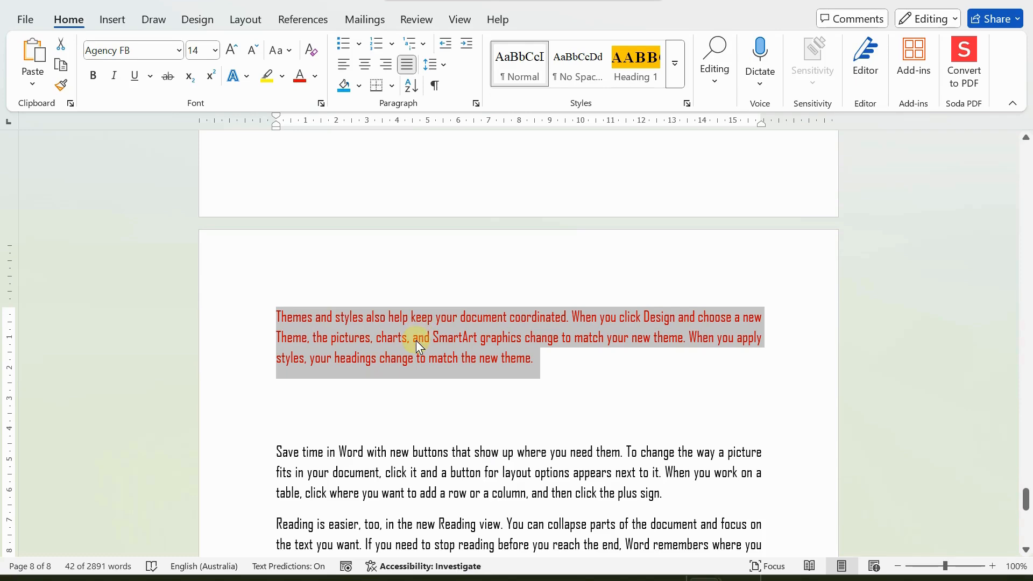
scroll(417, 342, "down", 4)
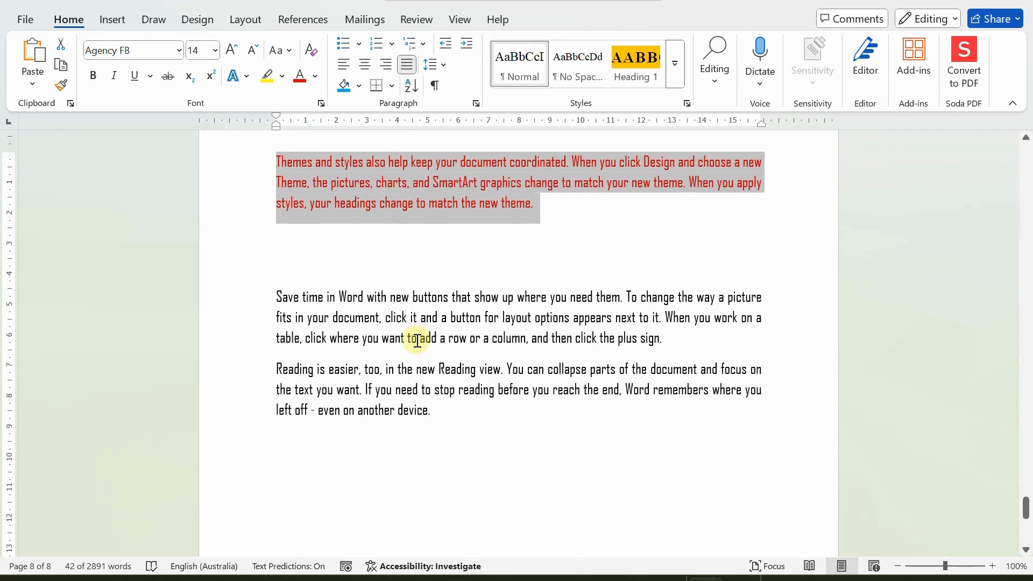
scroll(417, 341, "up", 2)
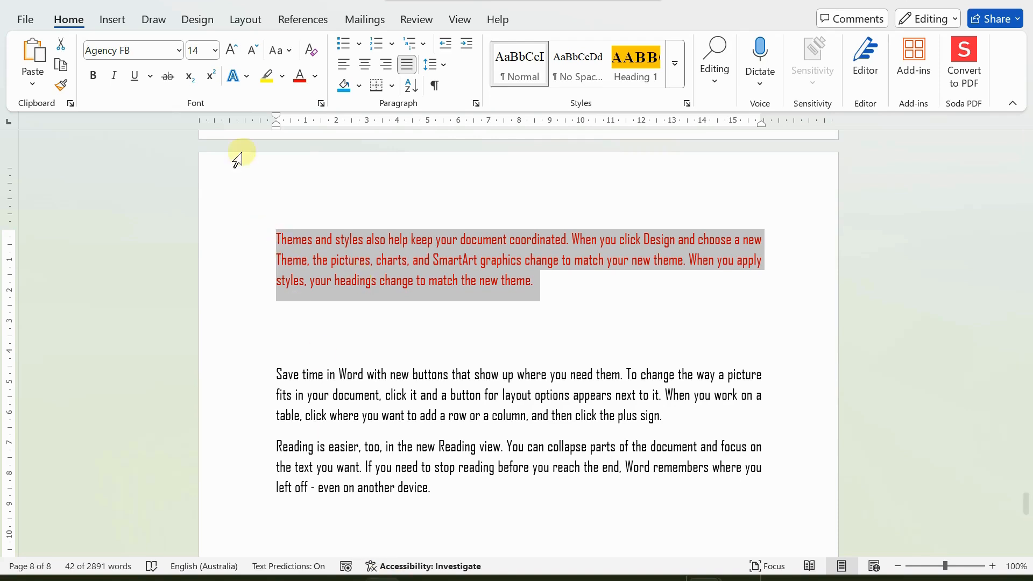
Copy the red paragraph's formatting with Format Painter locked on and apply it to page 7's first "Save time in Word" paragraph
left_click(61, 88)
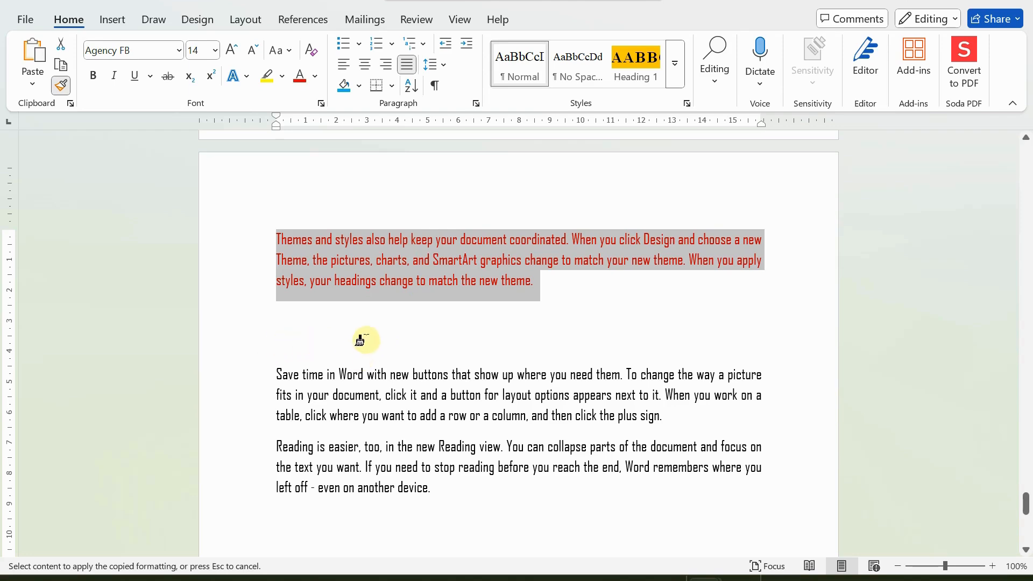
scroll(371, 353, "down", 10)
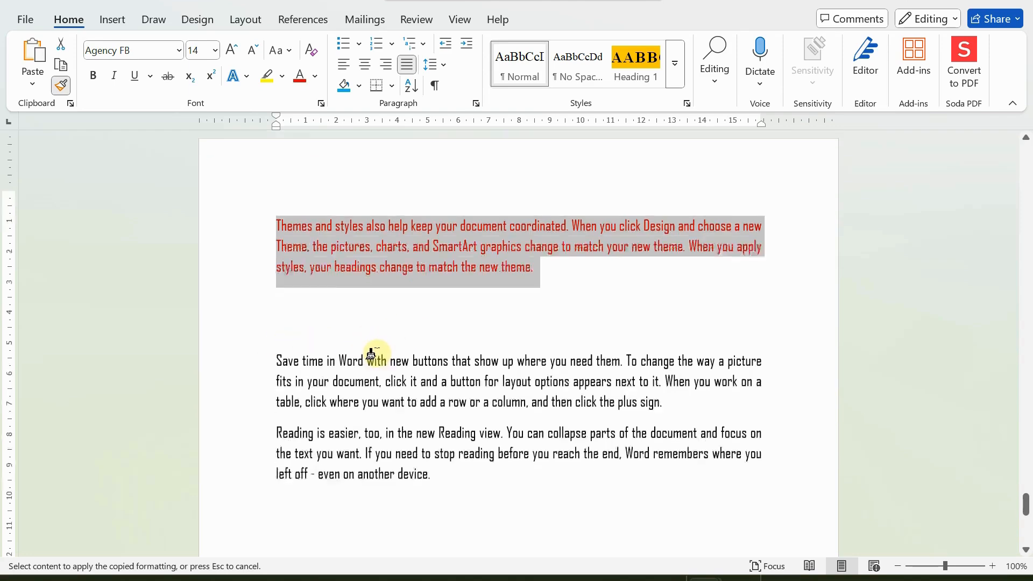
scroll(378, 355, "up", 15)
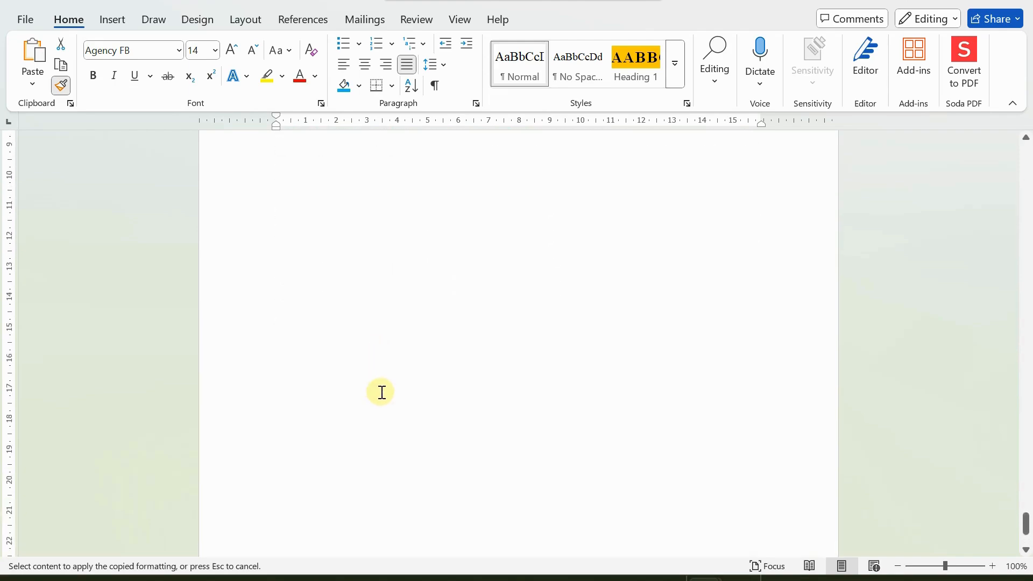
scroll(377, 298, "up", 10)
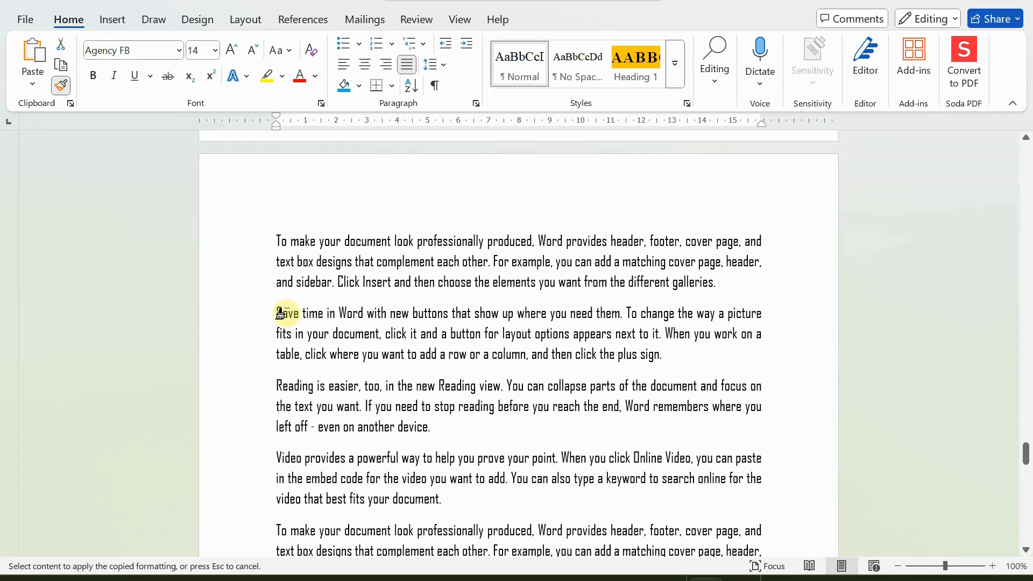
mouse_move(280, 313)
left_mouse_down()
mouse_move(499, 369)
mouse_move(653, 365)
mouse_move(664, 355)
left_mouse_up()
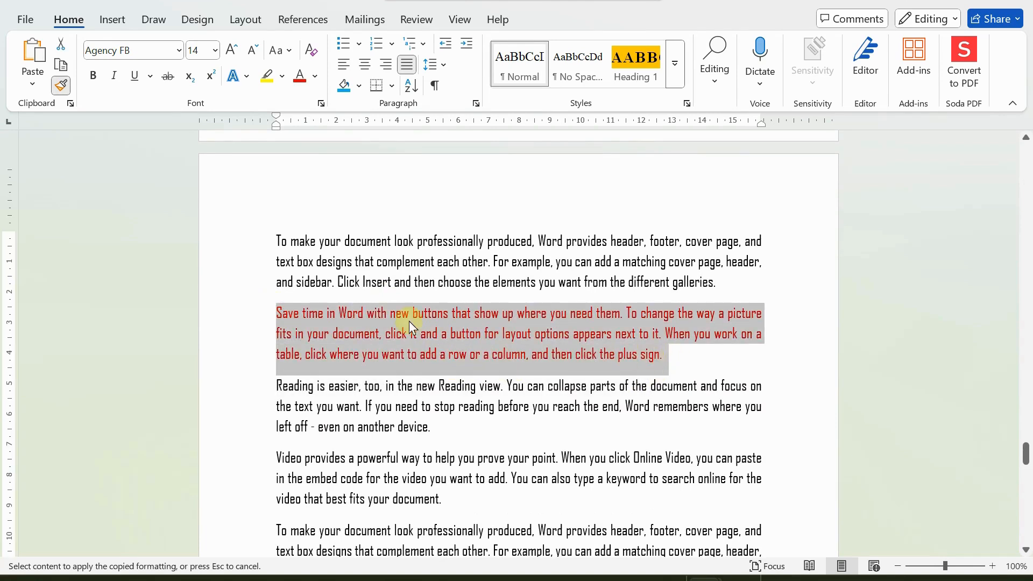
Apply the copied red formatting to page 6's second "To make your document" paragraph and page 5's last "Save time in Word" paragraph
scroll(323, 437, "down", 4)
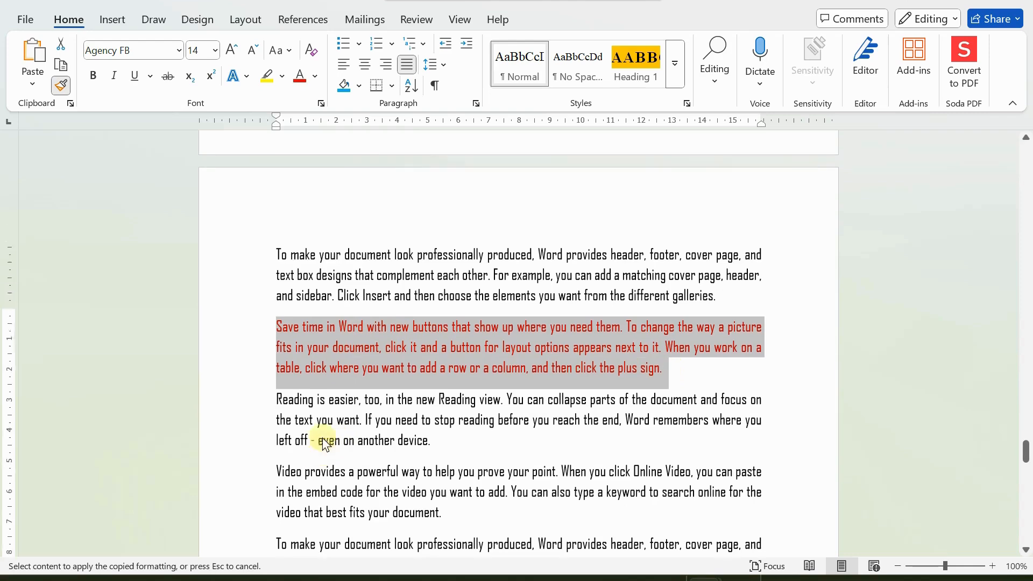
scroll(324, 437, "up", 5)
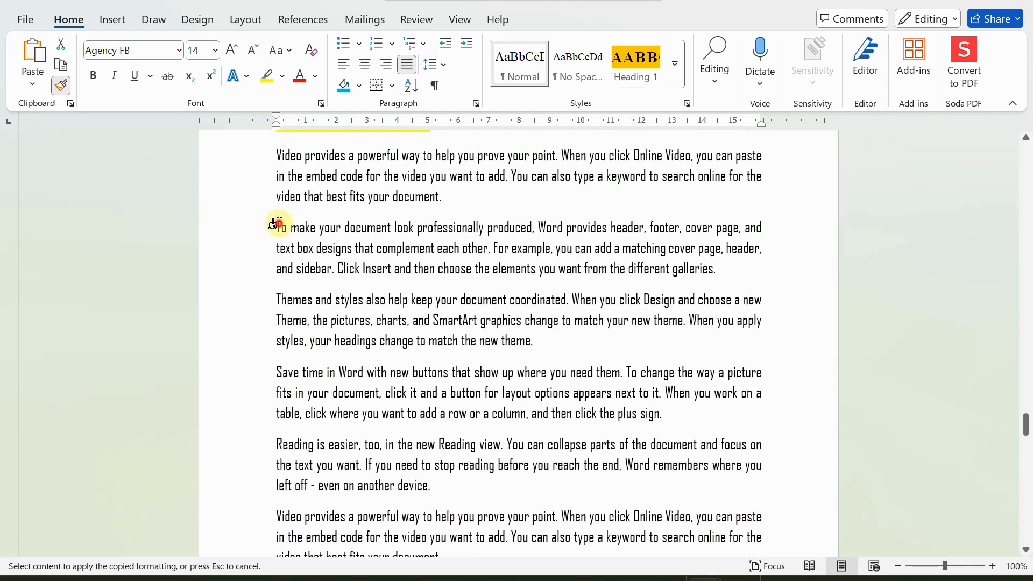
mouse_move(273, 224)
left_mouse_down()
mouse_move(554, 242)
mouse_move(709, 269)
left_mouse_up()
scroll(299, 310, "up", 8)
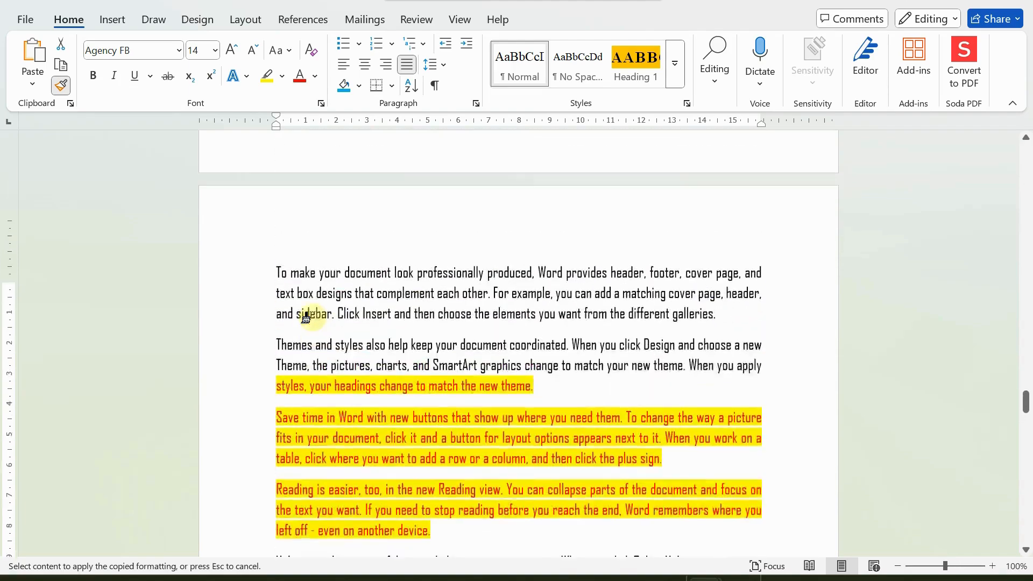
scroll(306, 318, "up", 6)
mouse_move(276, 152)
left_mouse_down()
mouse_move(584, 192)
mouse_move(657, 175)
mouse_move(667, 193)
left_mouse_up()
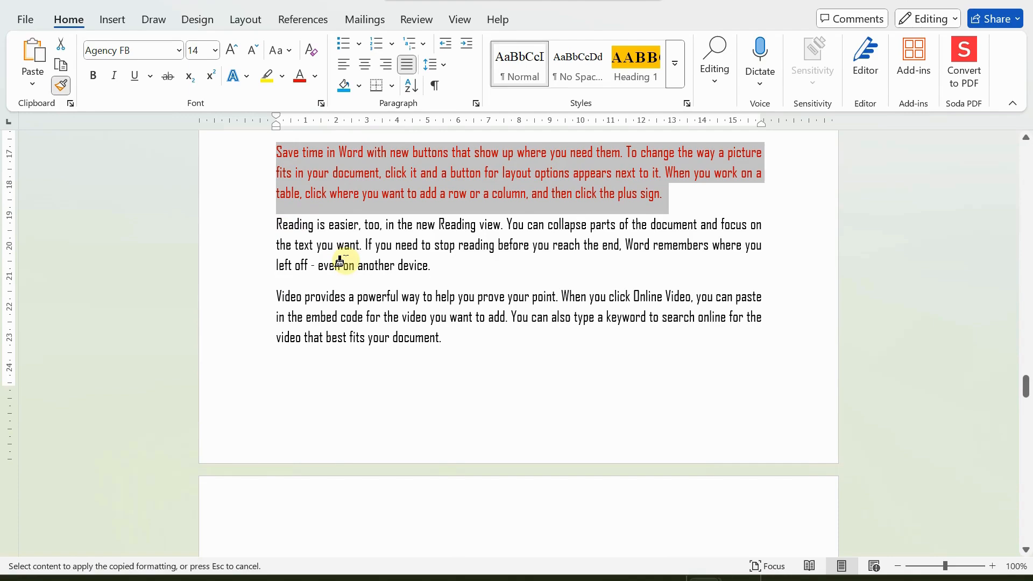
Turn off Format Painter to stop applying the copied red formatting
scroll(340, 262, "up", 5)
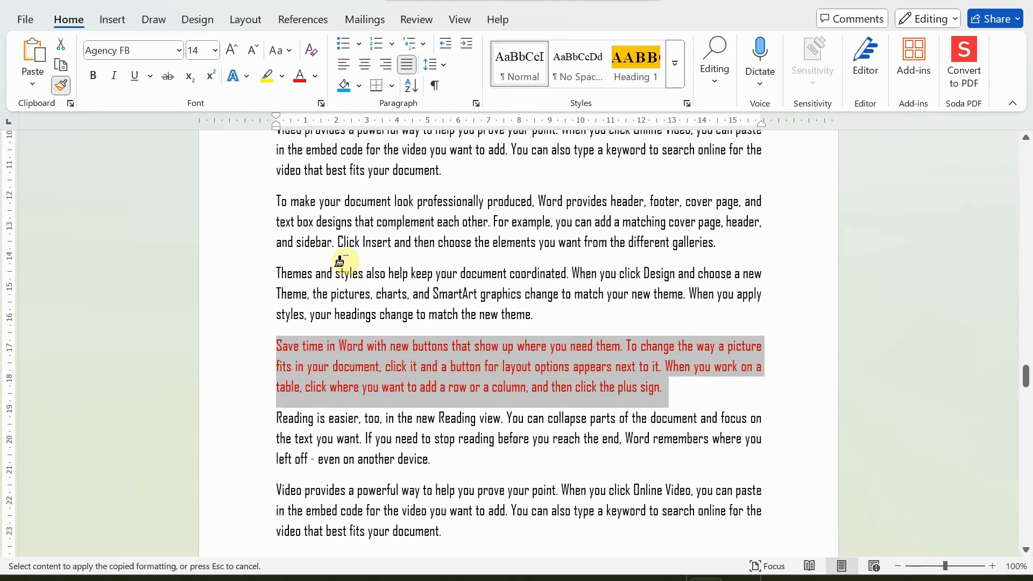
scroll(339, 262, "up", 18)
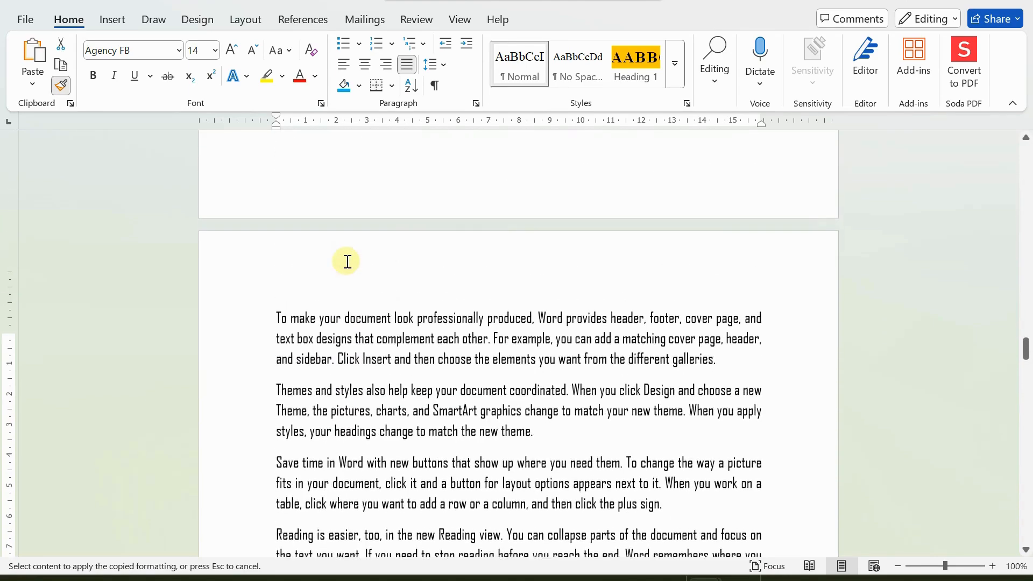
scroll(348, 262, "up", 4)
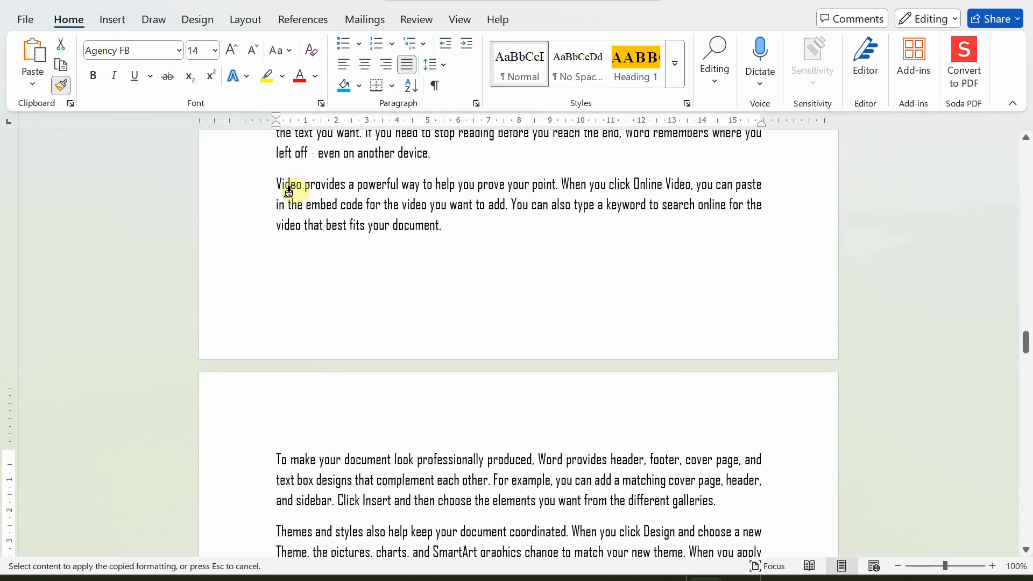
scroll(291, 192, "up", 1)
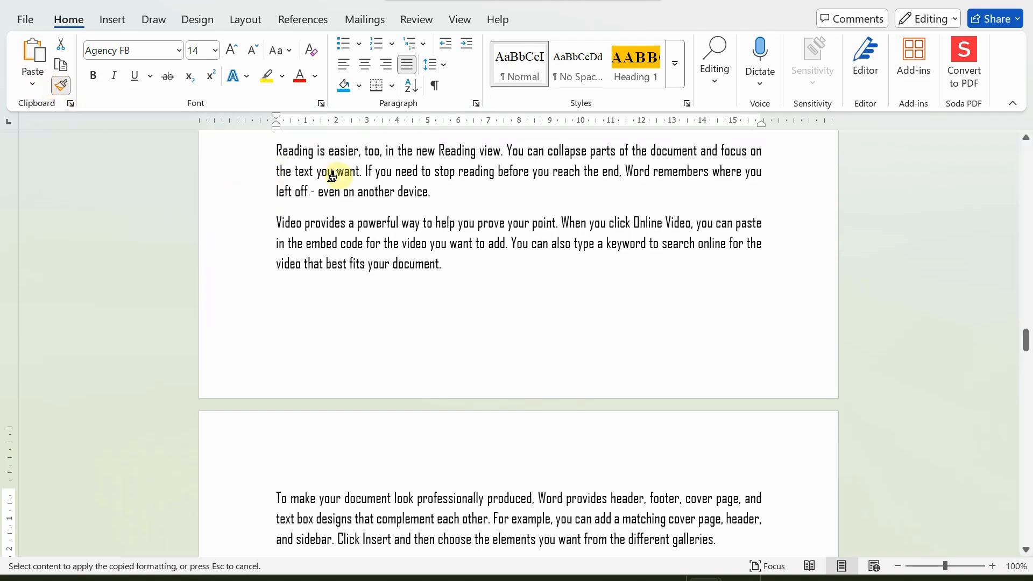
left_click(60, 86)
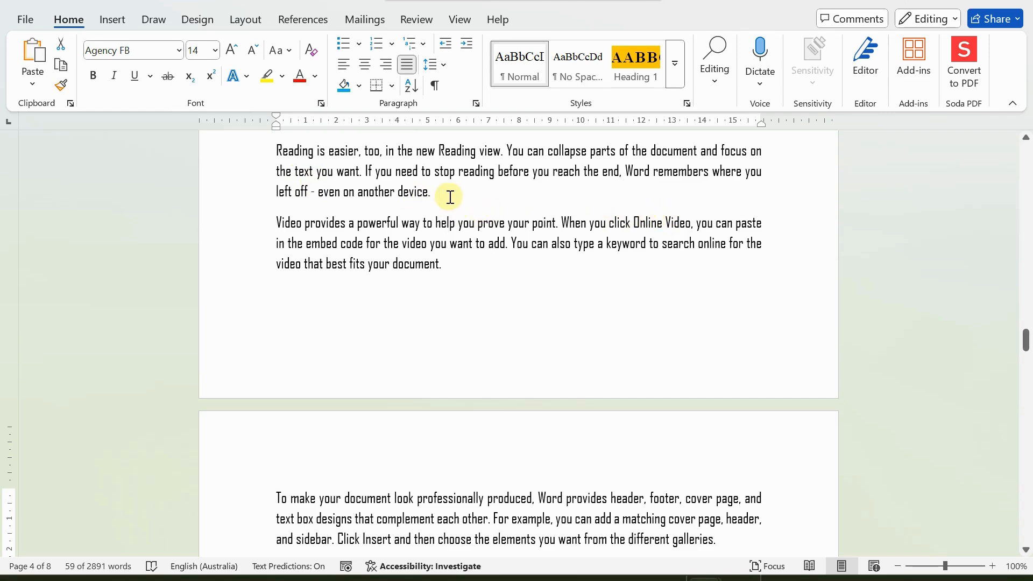
scroll(459, 242, "up", 1)
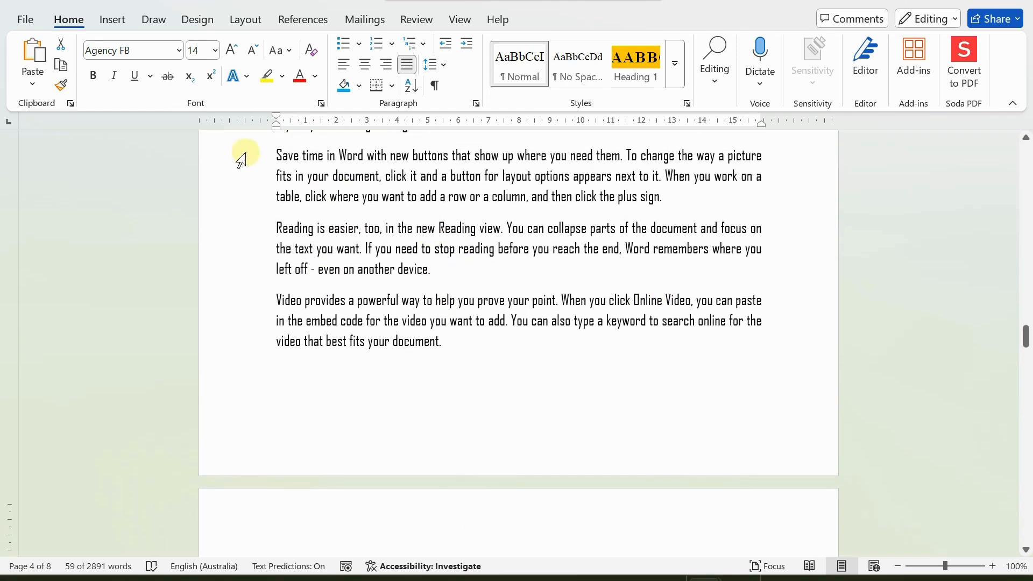
scroll(415, 248, "up", 1)
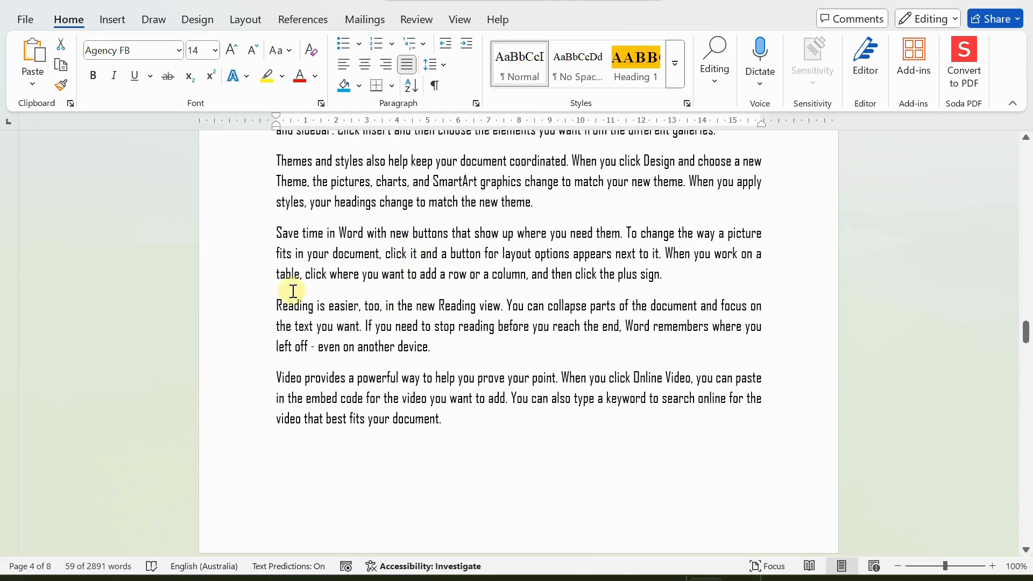
scroll(295, 287, "up", 2)
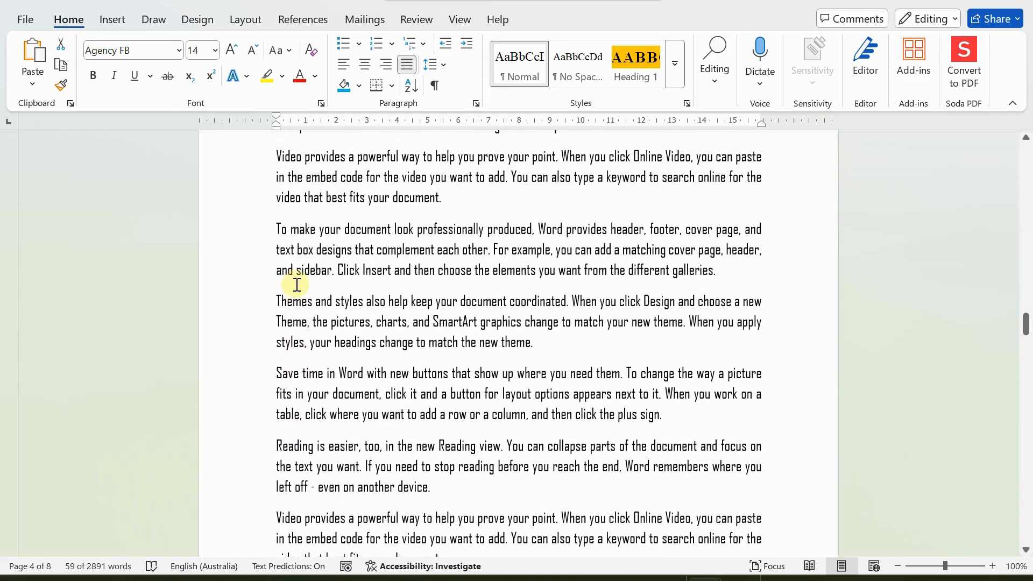
Replace the selected "Save time in Word" paragraph on page 5 with the "Themes and styles" item stored in the Clipboard, and close the Clipboard
scroll(364, 224, "up", 1)
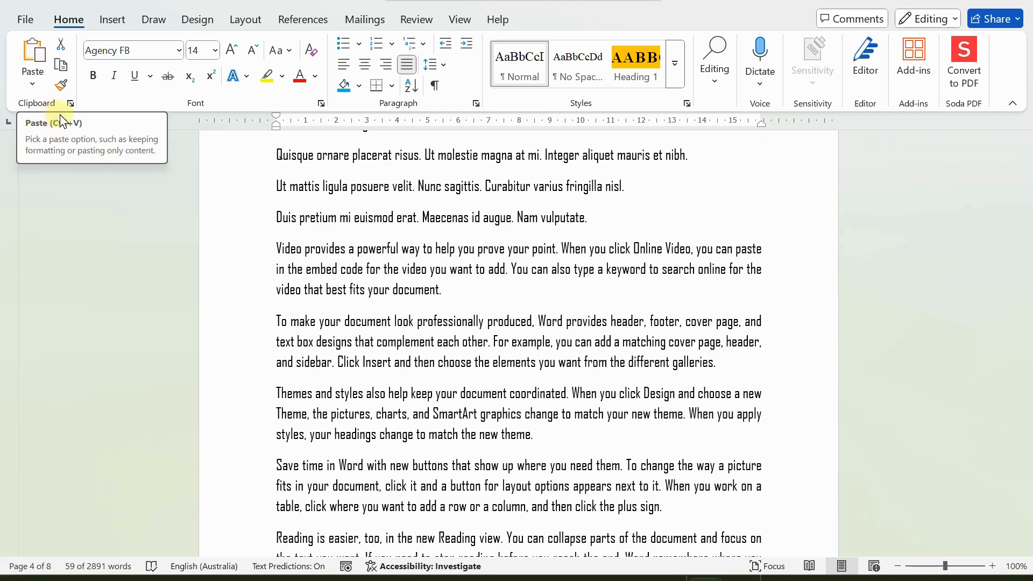
left_click(70, 106)
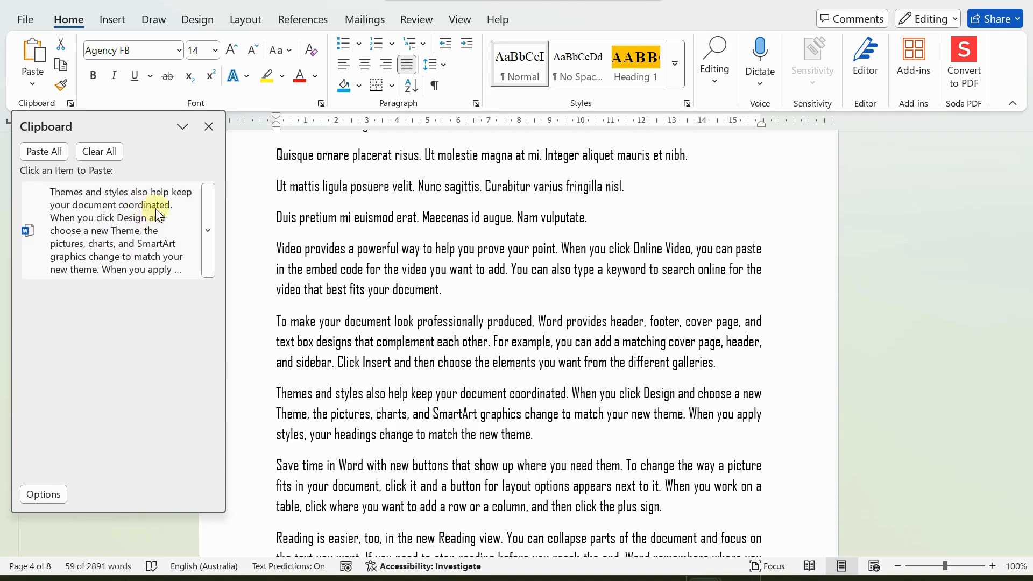
left_click(122, 221)
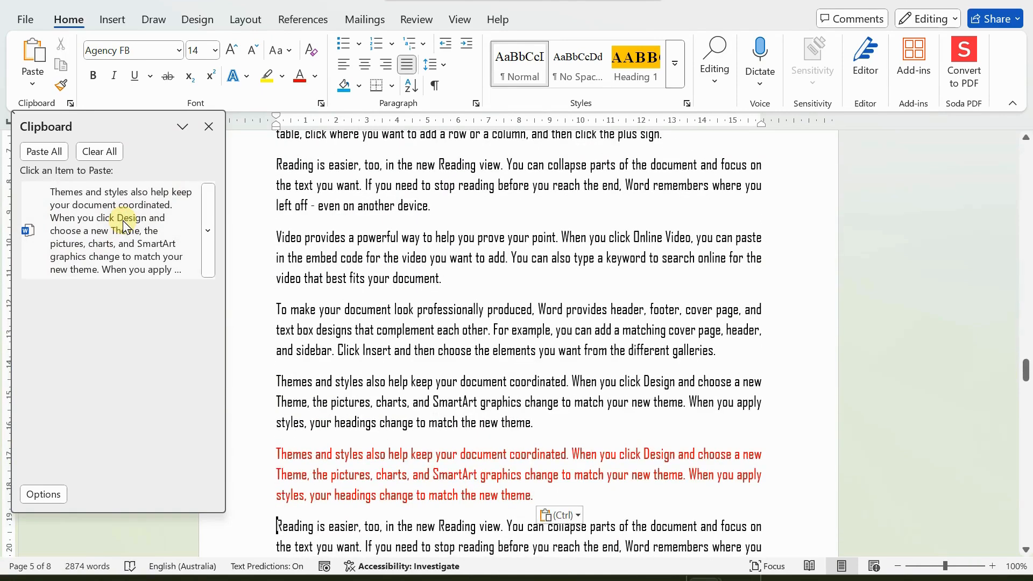
scroll(427, 434, "down", 2)
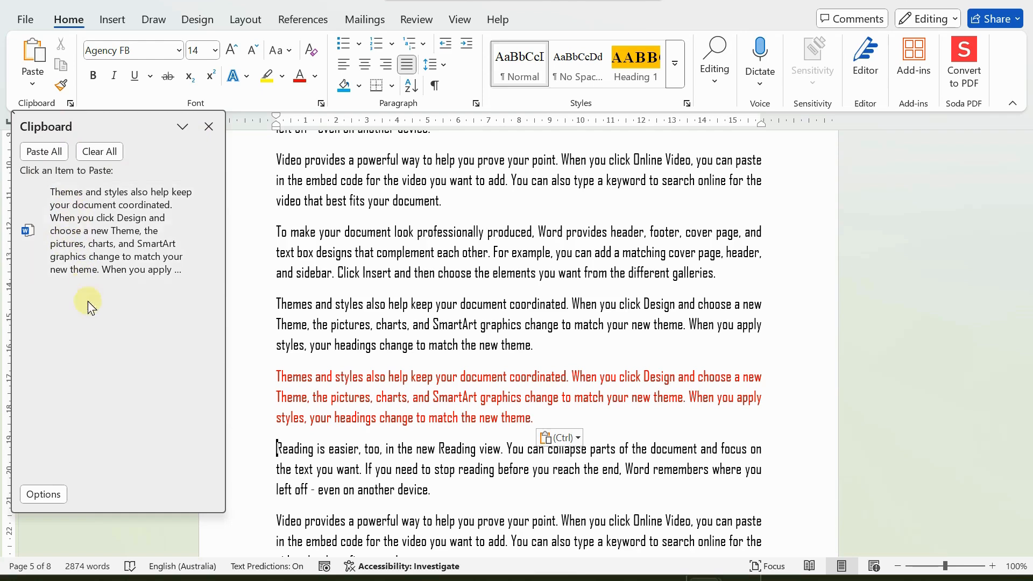
left_click(207, 132)
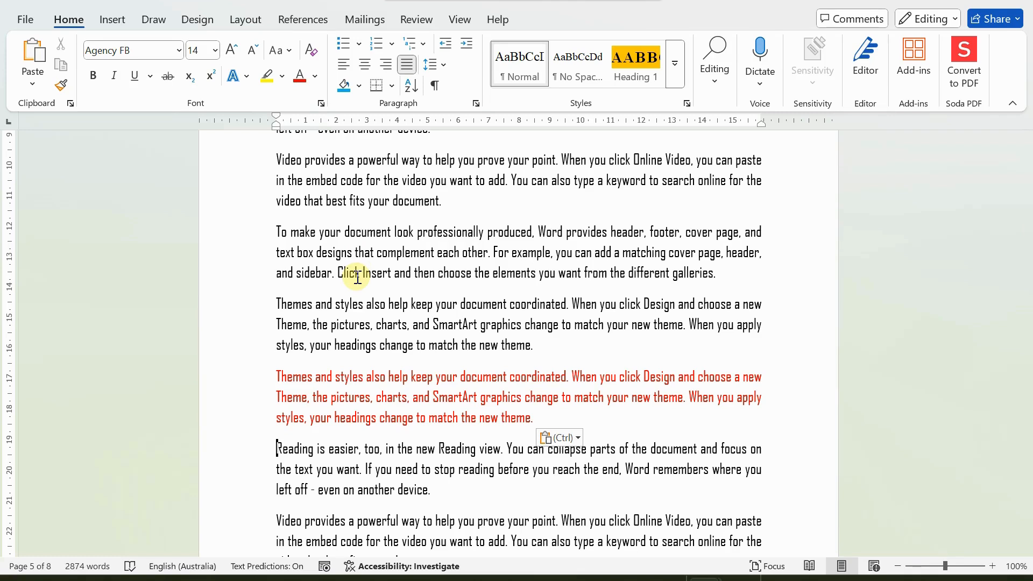
Select the whole document, deselect it, and select only the "To make your document" paragraph just above the black "Themes and styles" paragraph on page 5
triple_click(223, 276)
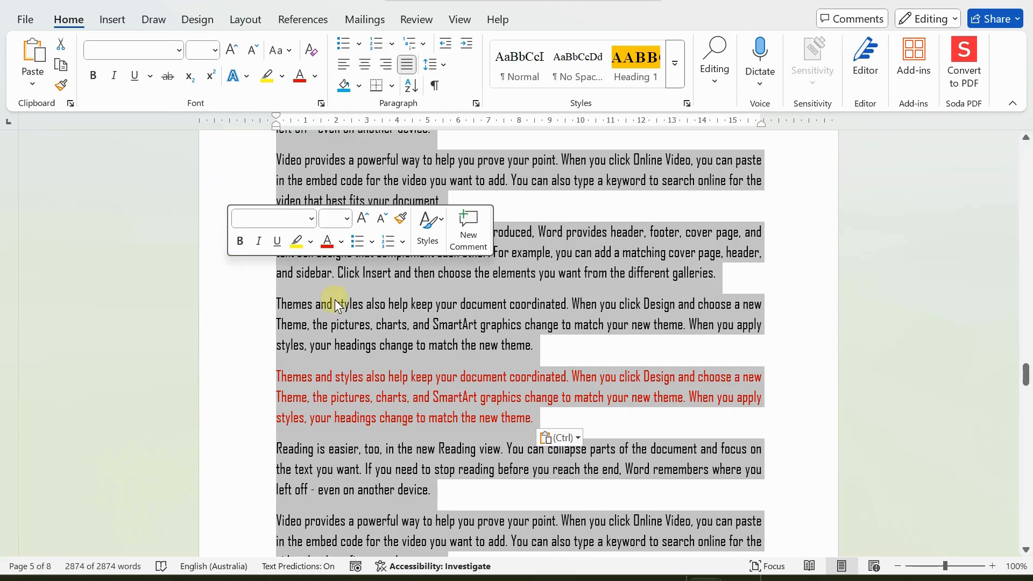
left_click(342, 287)
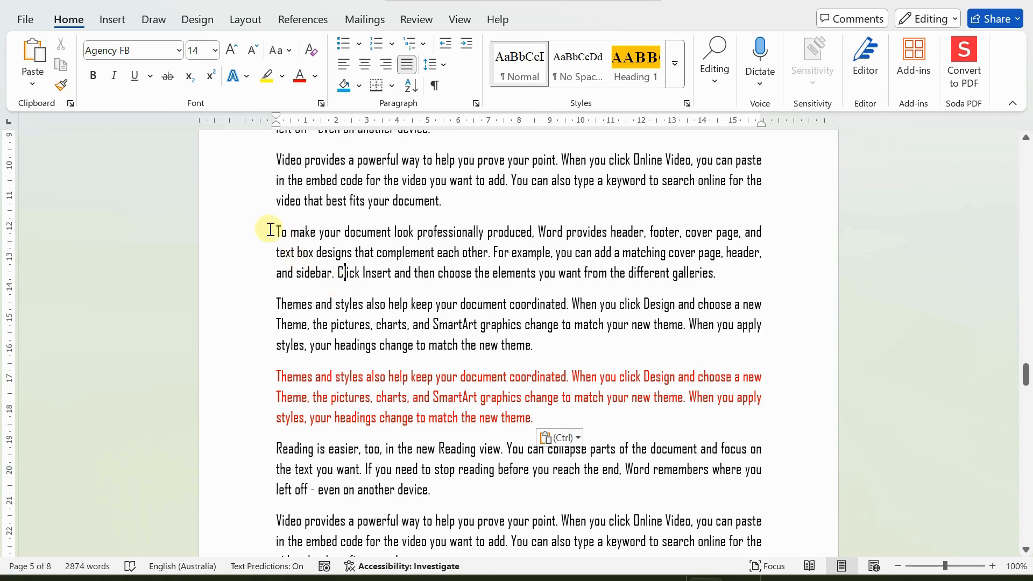
left_click_drag(273, 231, 717, 273)
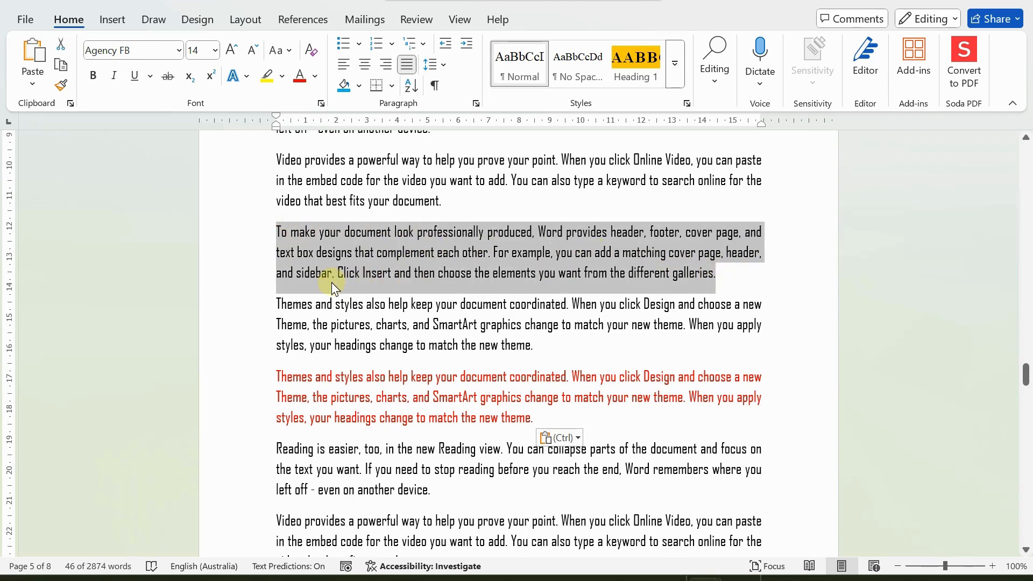
Adjust a text selection line by line from the start of "To make your document" down to the last line of "Reading is easier"
left_click(291, 250)
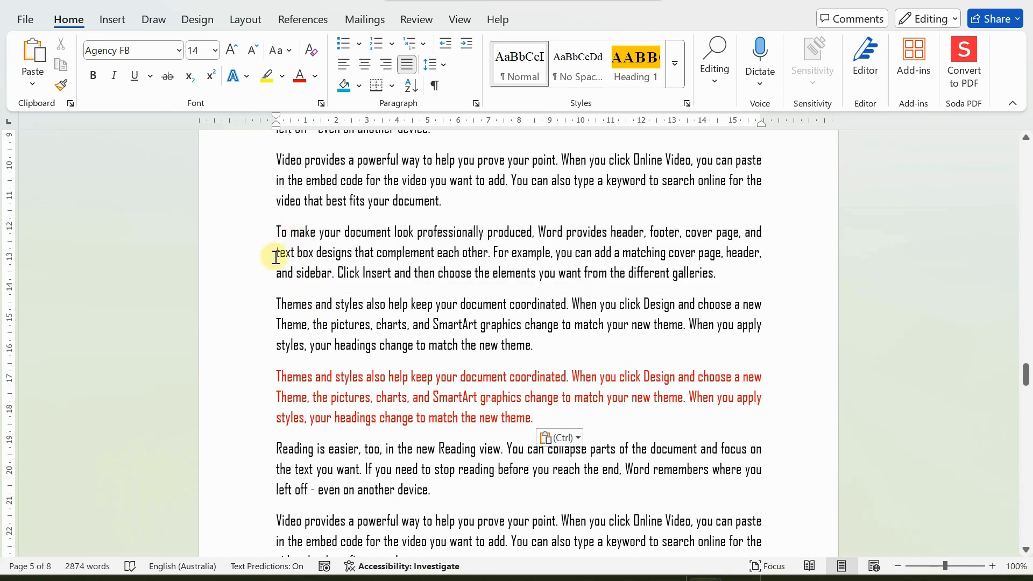
key("ctrl+Up")
key("shift+Down")
key("shift+Down")
key("shift+Down")
key("shift+Down")
key("shift+Down")
key("shift+Down")
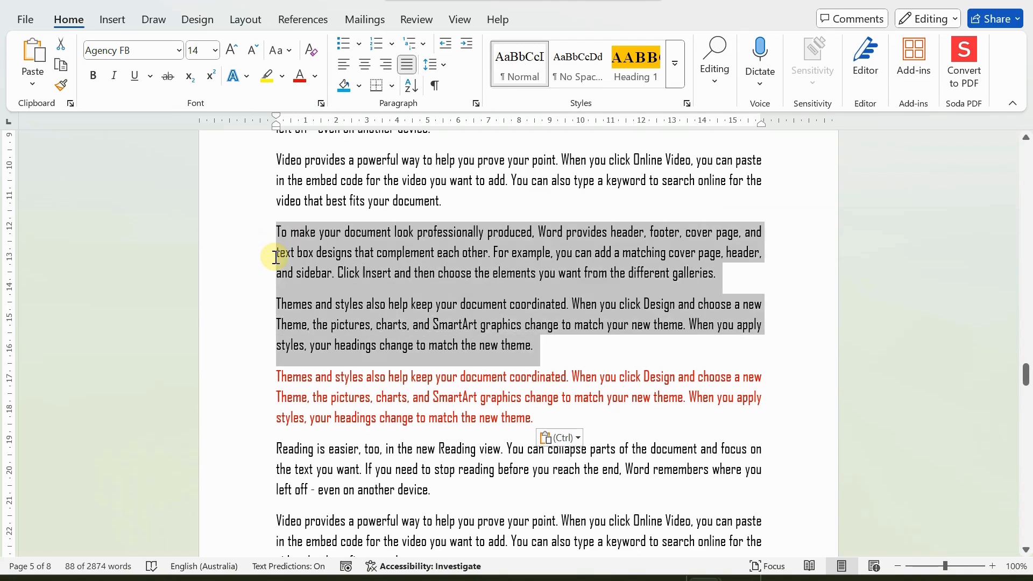
key("shift+Down")
key("shift+Down")
key("shift+Down")
key("shift+Down")
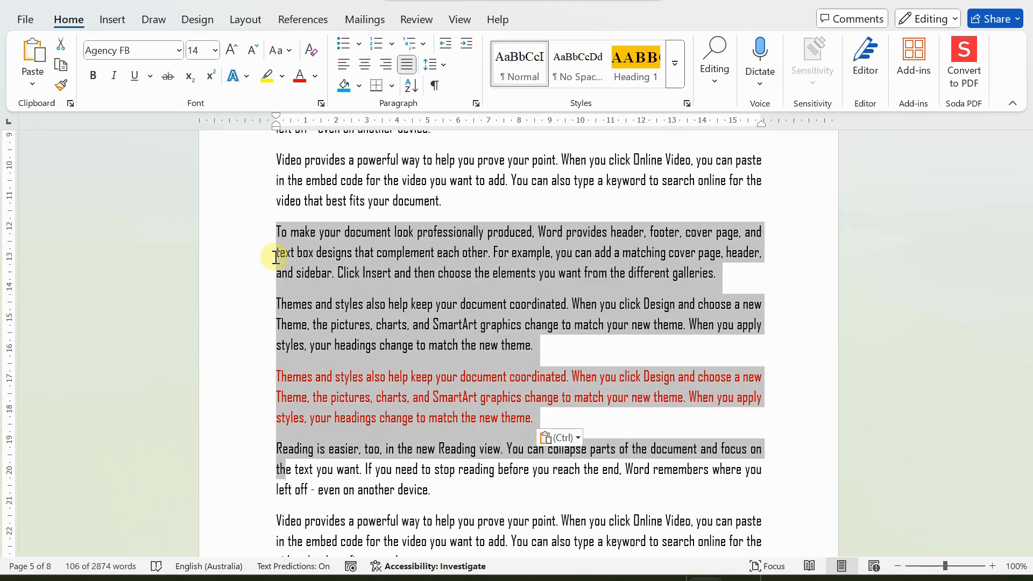
key("shift+Up")
key("shift+Up")
key("shift+Up")
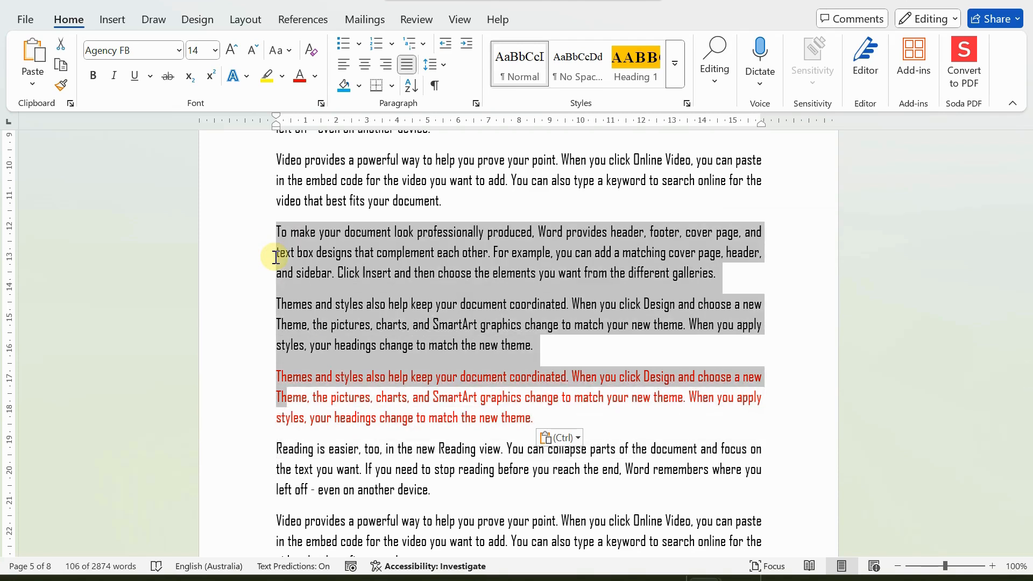
key("shift+Down")
key("shift+Down")
key("shift+Down")
key("shift+Down")
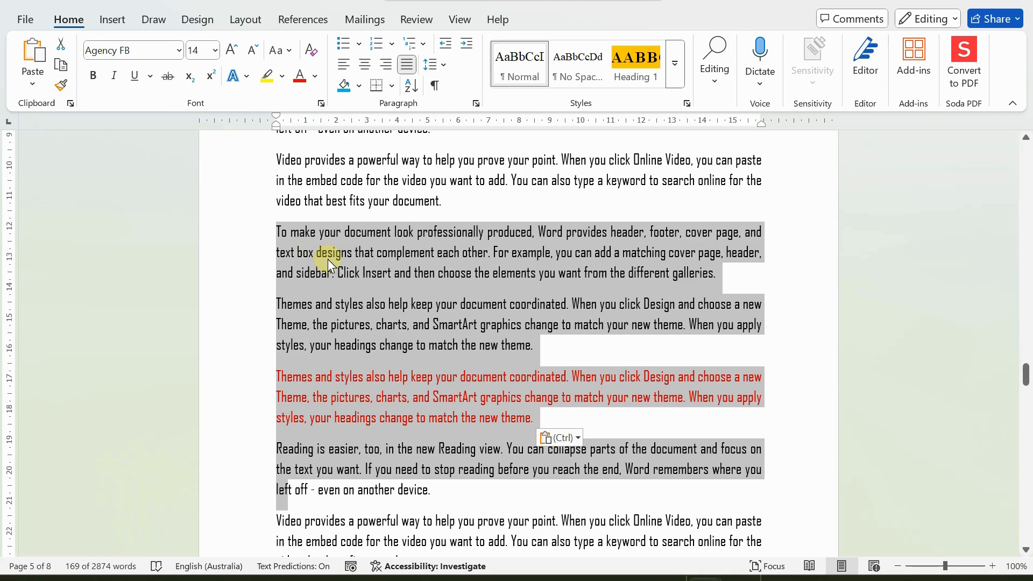
Highlight the "Reading is easier" paragraph two paragraphs above "To make your document" on page 5 in yellow
scroll(328, 259, "up", 2)
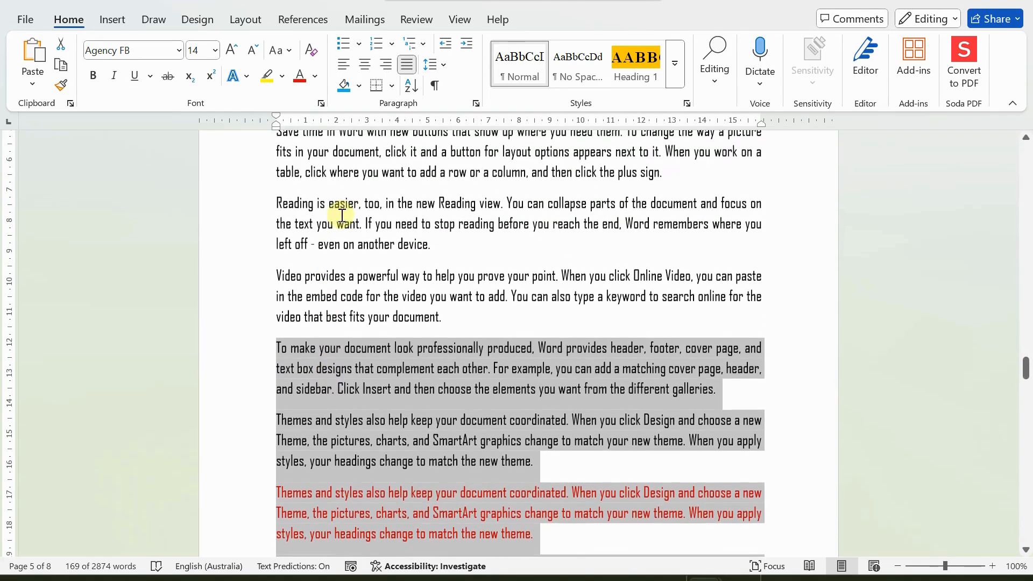
left_click(277, 203)
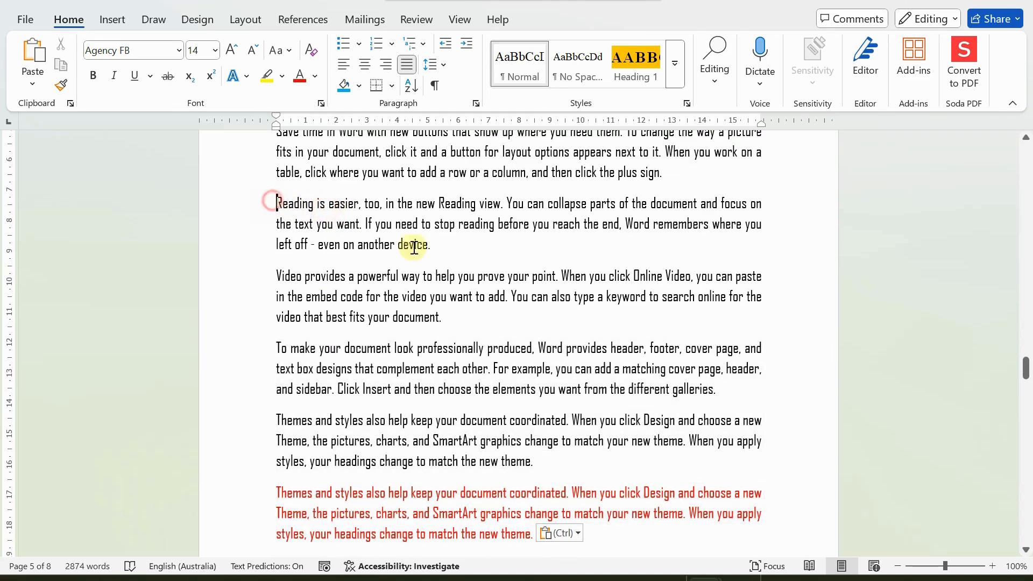
left_click(437, 246, "shift")
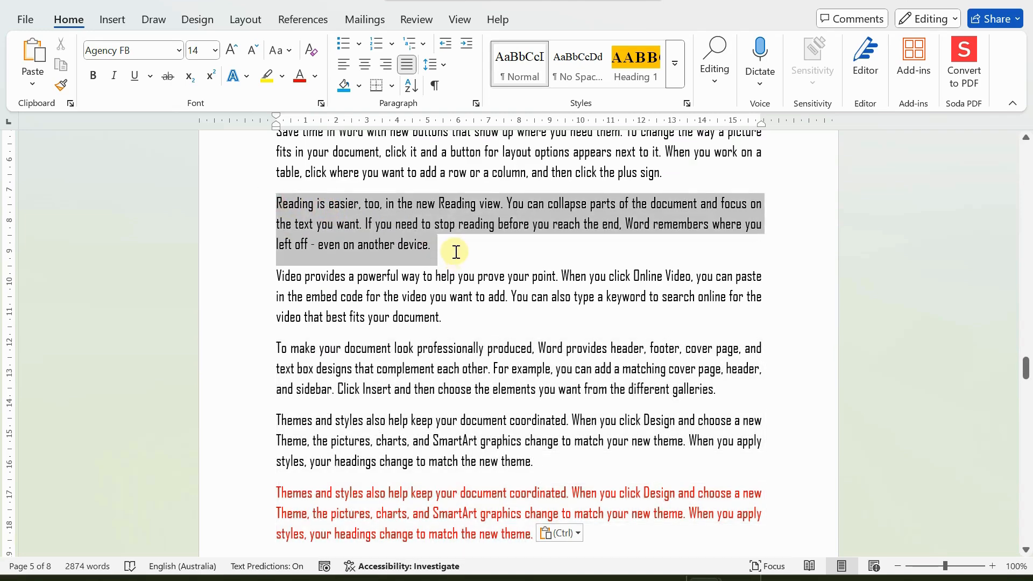
left_click(268, 76)
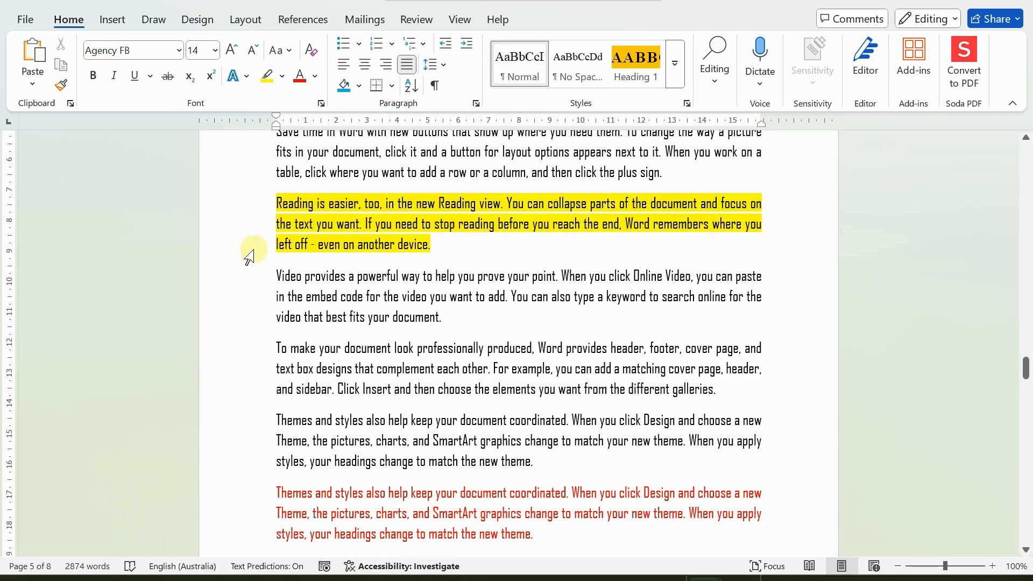
Copy the yellow highlighting with Format Painter to the "To make your document" paragraph and the "Reading is easier" paragraph below the red one
left_click_drag(277, 204, 461, 249)
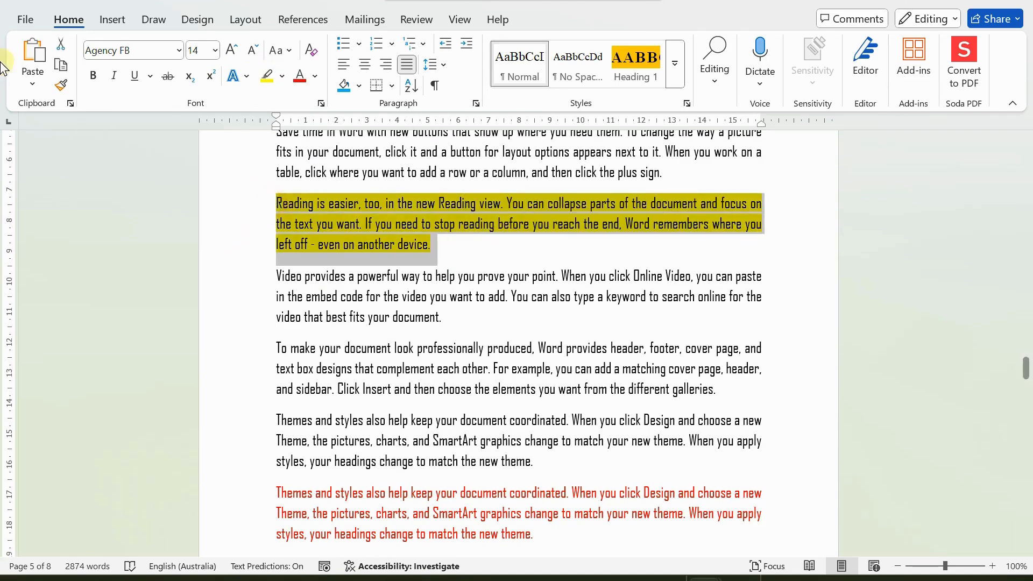
left_click(61, 86)
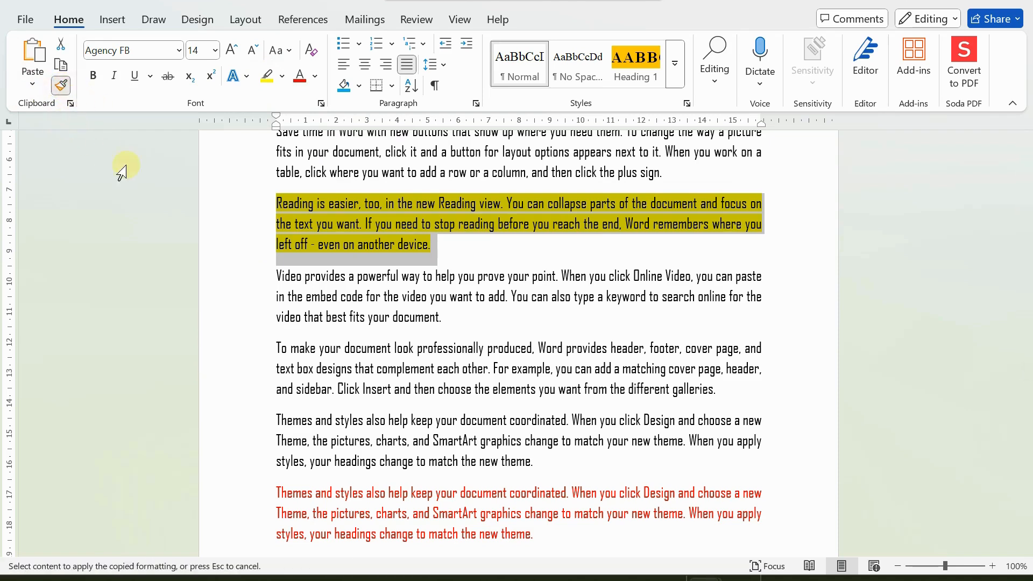
mouse_move(272, 344)
left_mouse_down()
mouse_move(694, 374)
mouse_move(710, 388)
left_mouse_up()
scroll(415, 446, "down", 6)
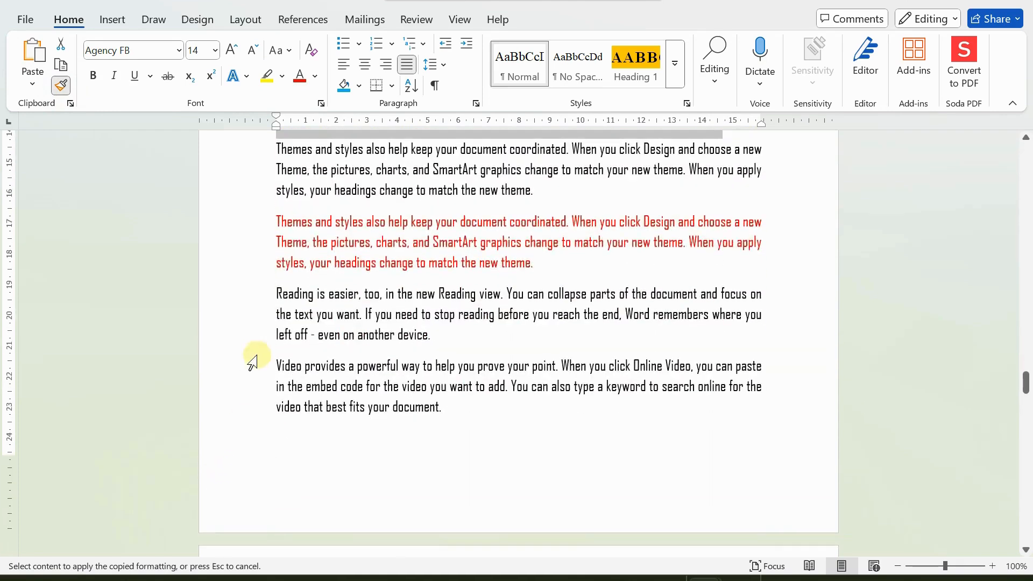
mouse_move(283, 296)
left_mouse_down()
mouse_move(391, 316)
mouse_move(439, 345)
left_mouse_up()
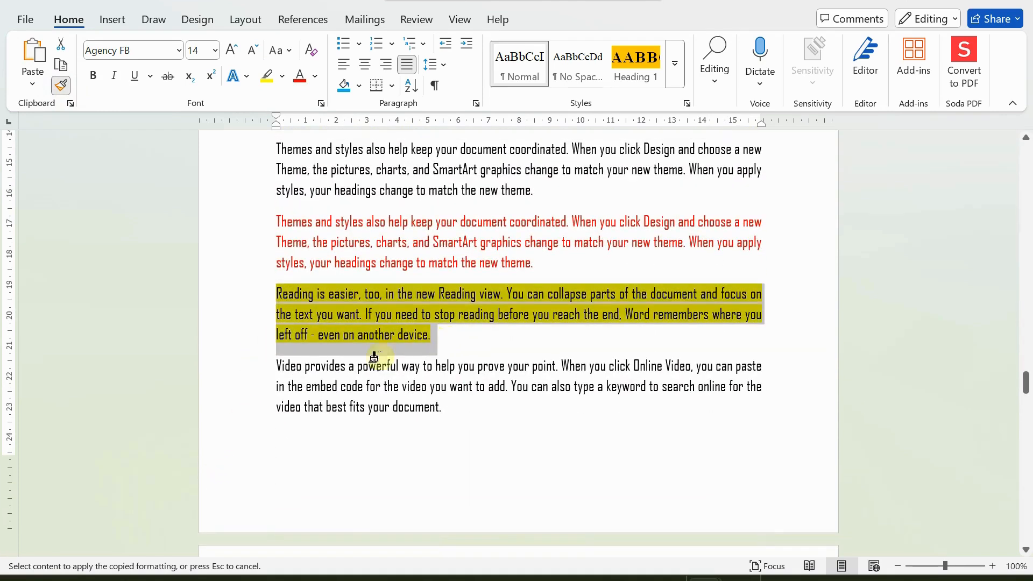
left_click(62, 88)
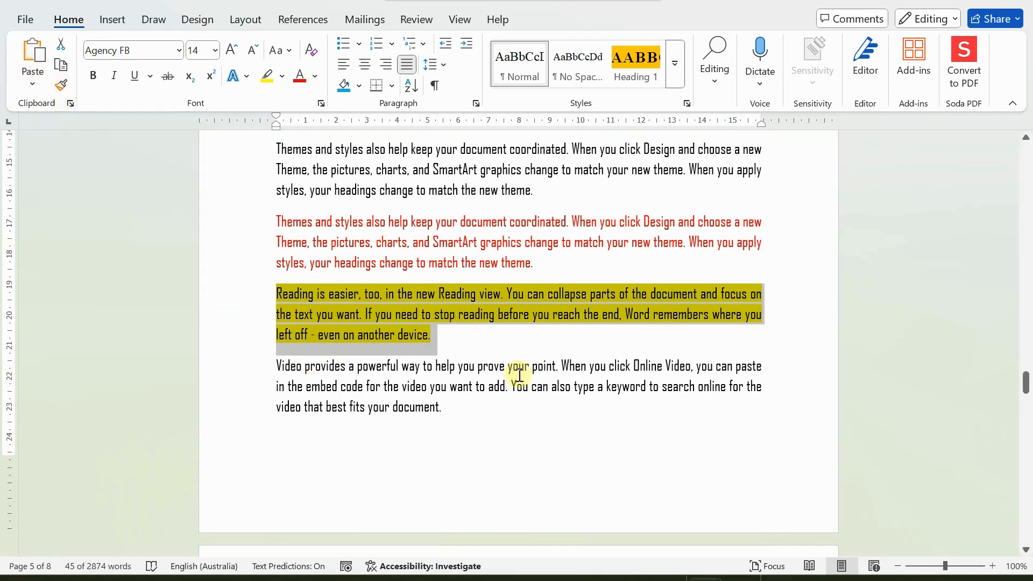
scroll(451, 358, "up", 1)
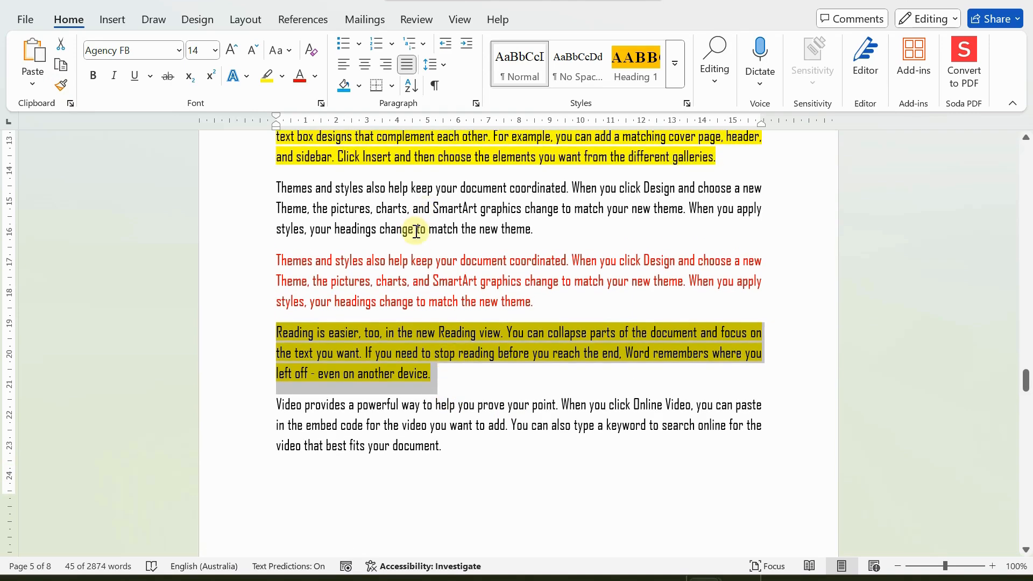
scroll(386, 387, "down", 1)
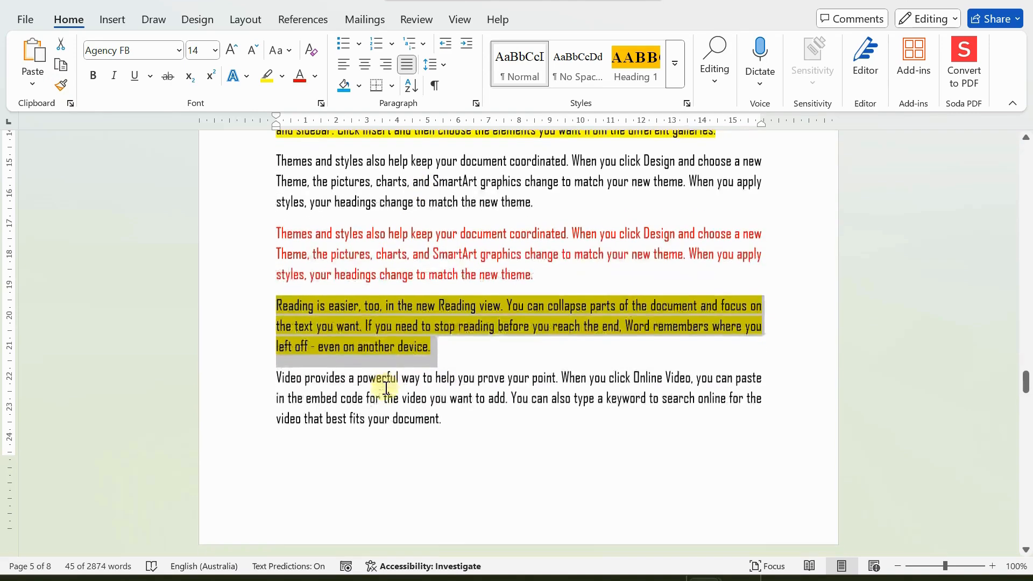
left_click(404, 386)
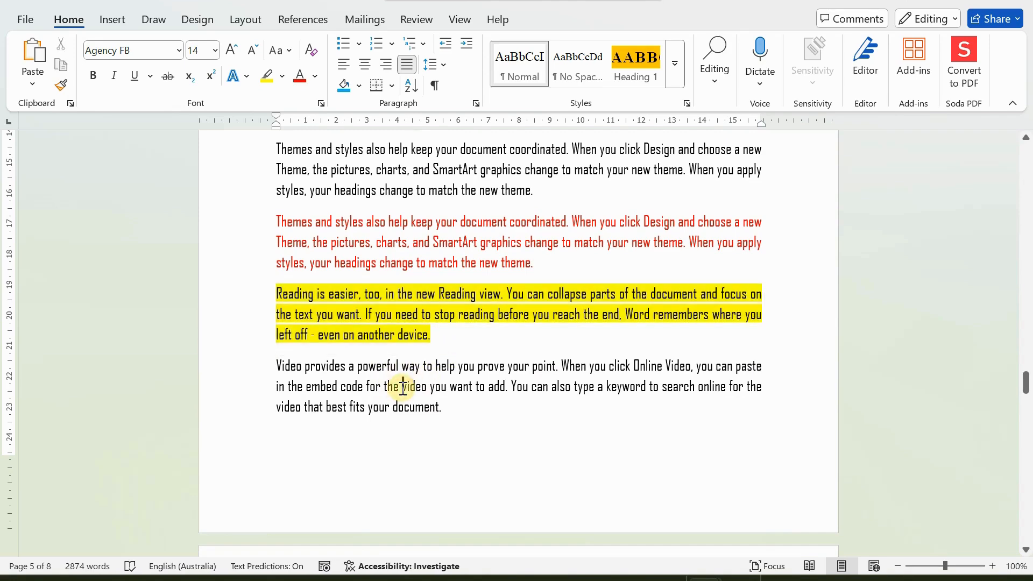